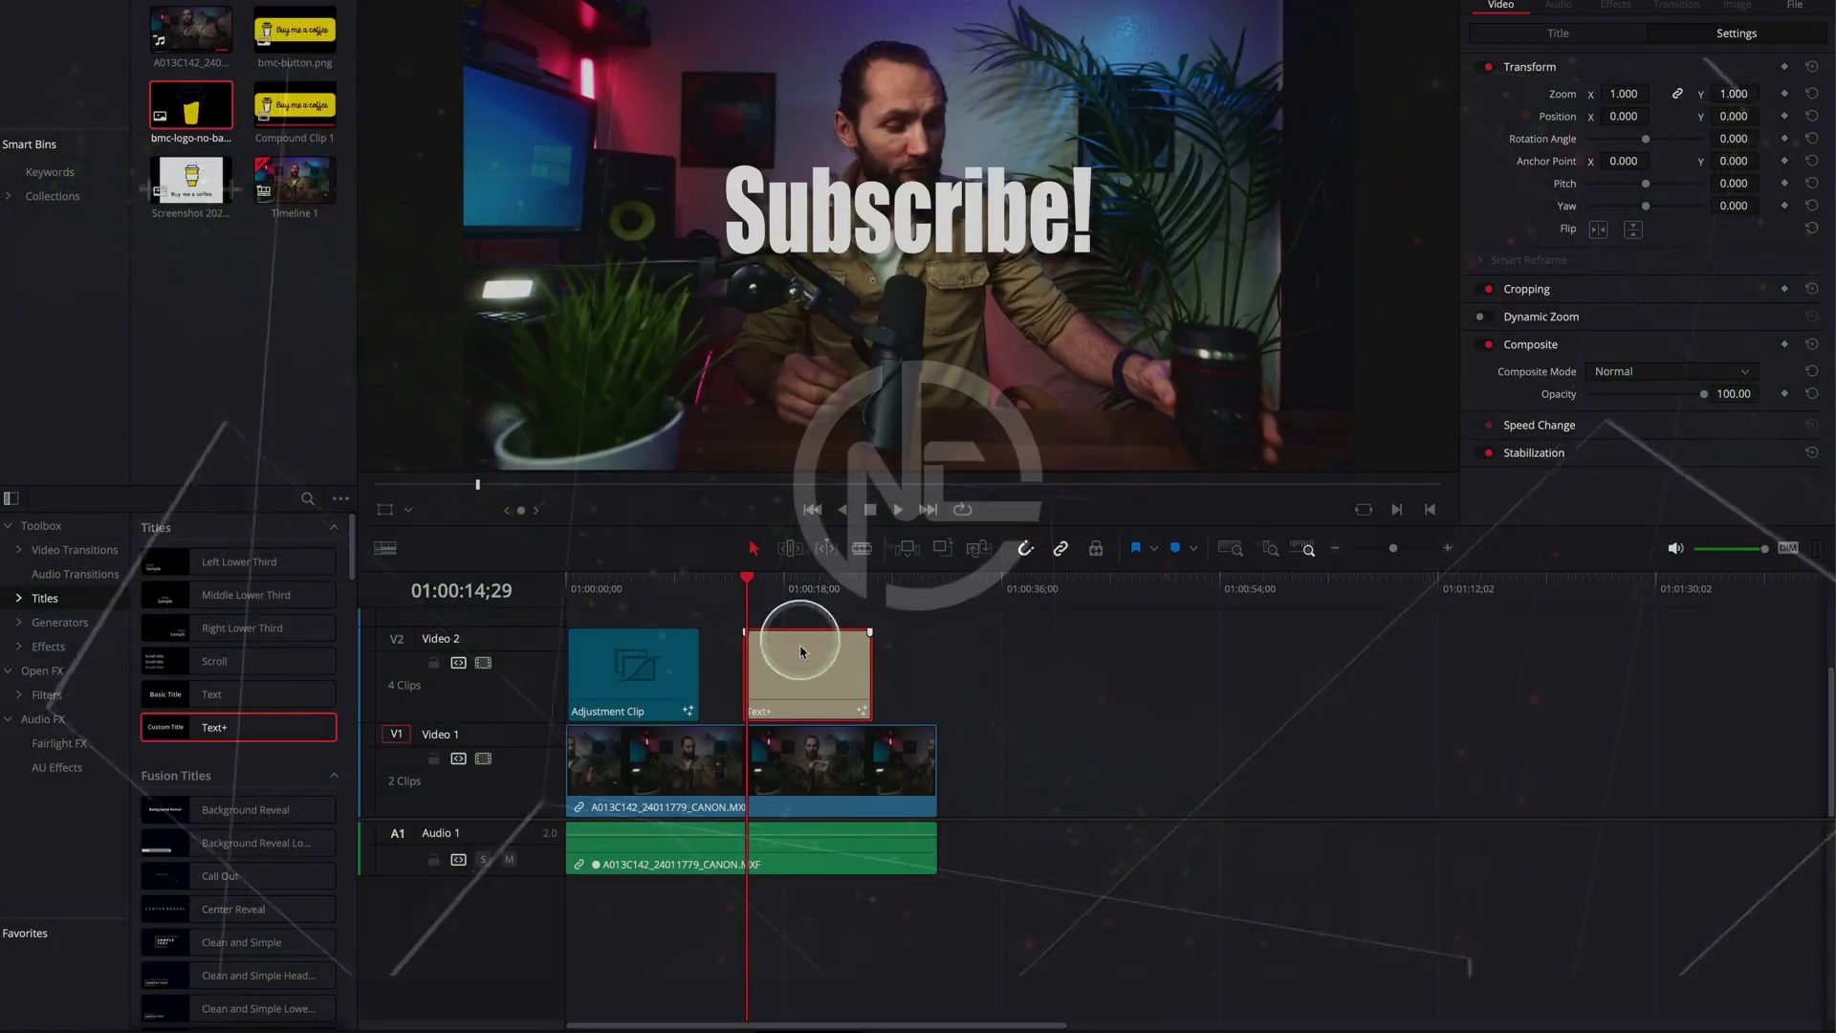
Step: Reposition the Subscribe! title in the lower-right part of the frame with the on-screen Transform control, at about X 950.555, Y -757.352
{"action": "left_click_drag", "start_coordinate": [790, 585], "coordinate": [748, 584]}
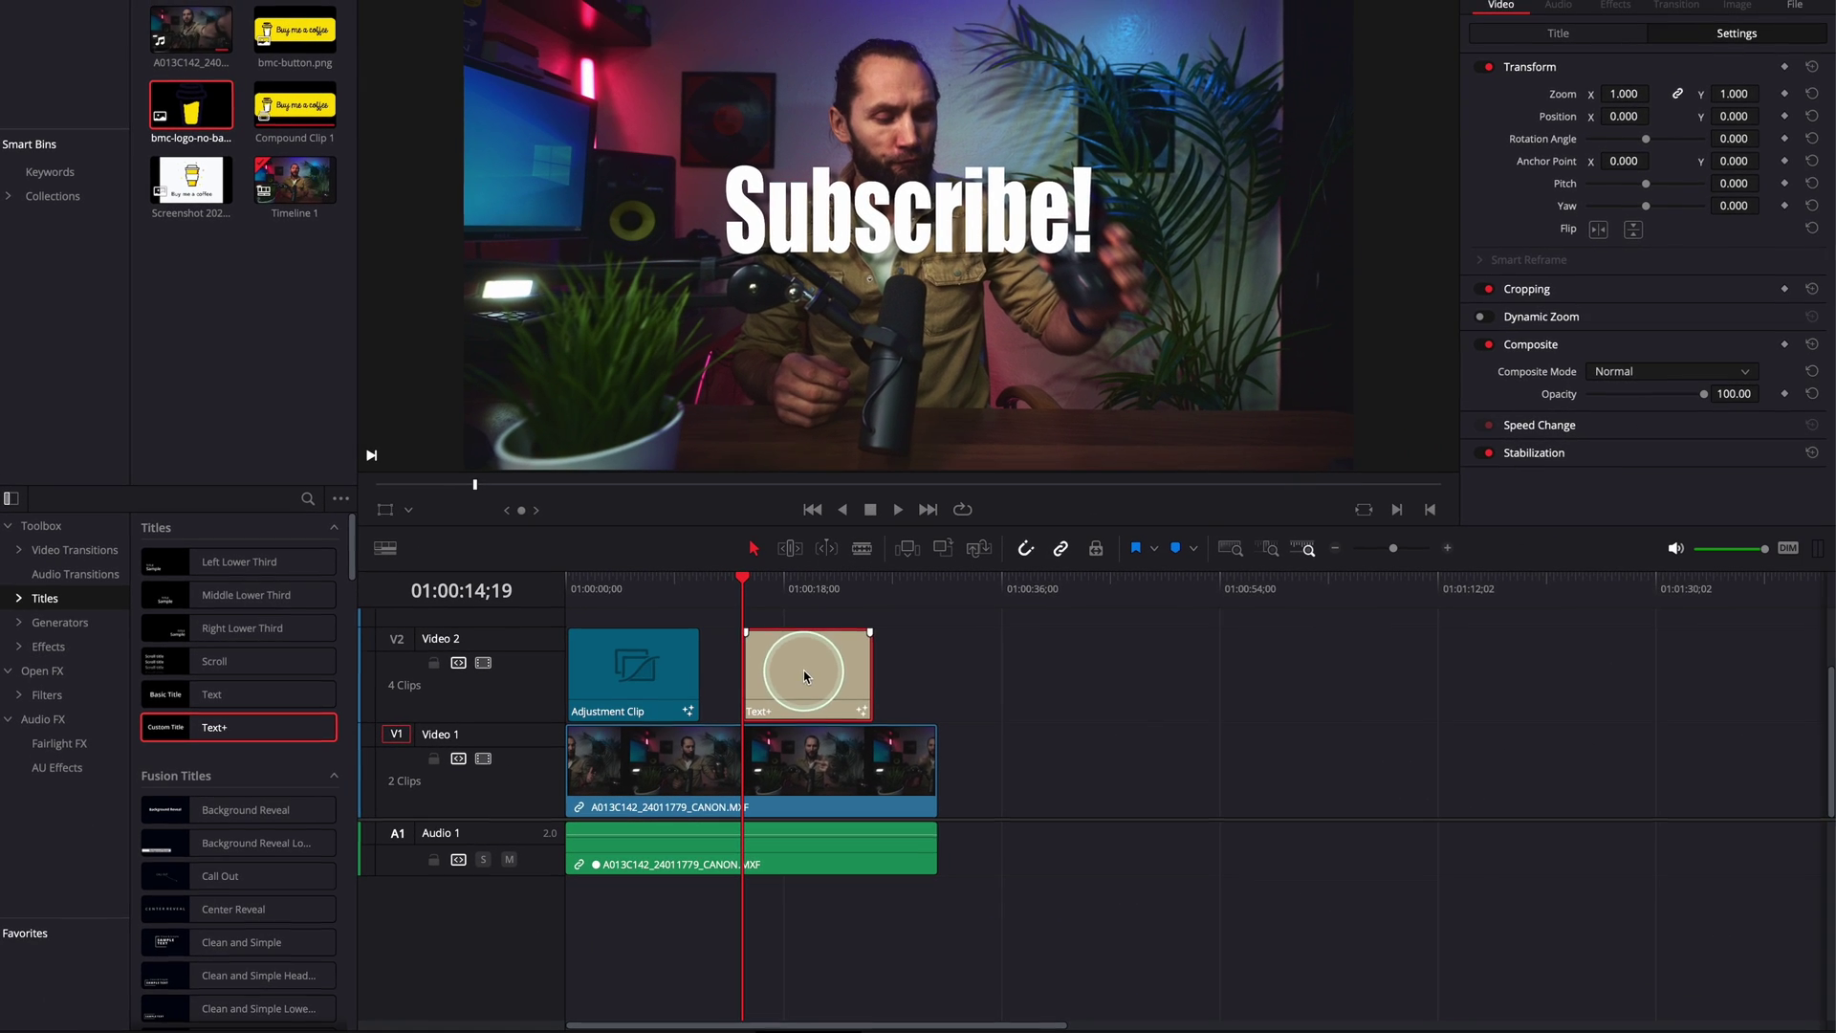
{"action": "left_click", "coordinate": [1591, 38]}
{"action": "left_click", "coordinate": [1519, 152]}
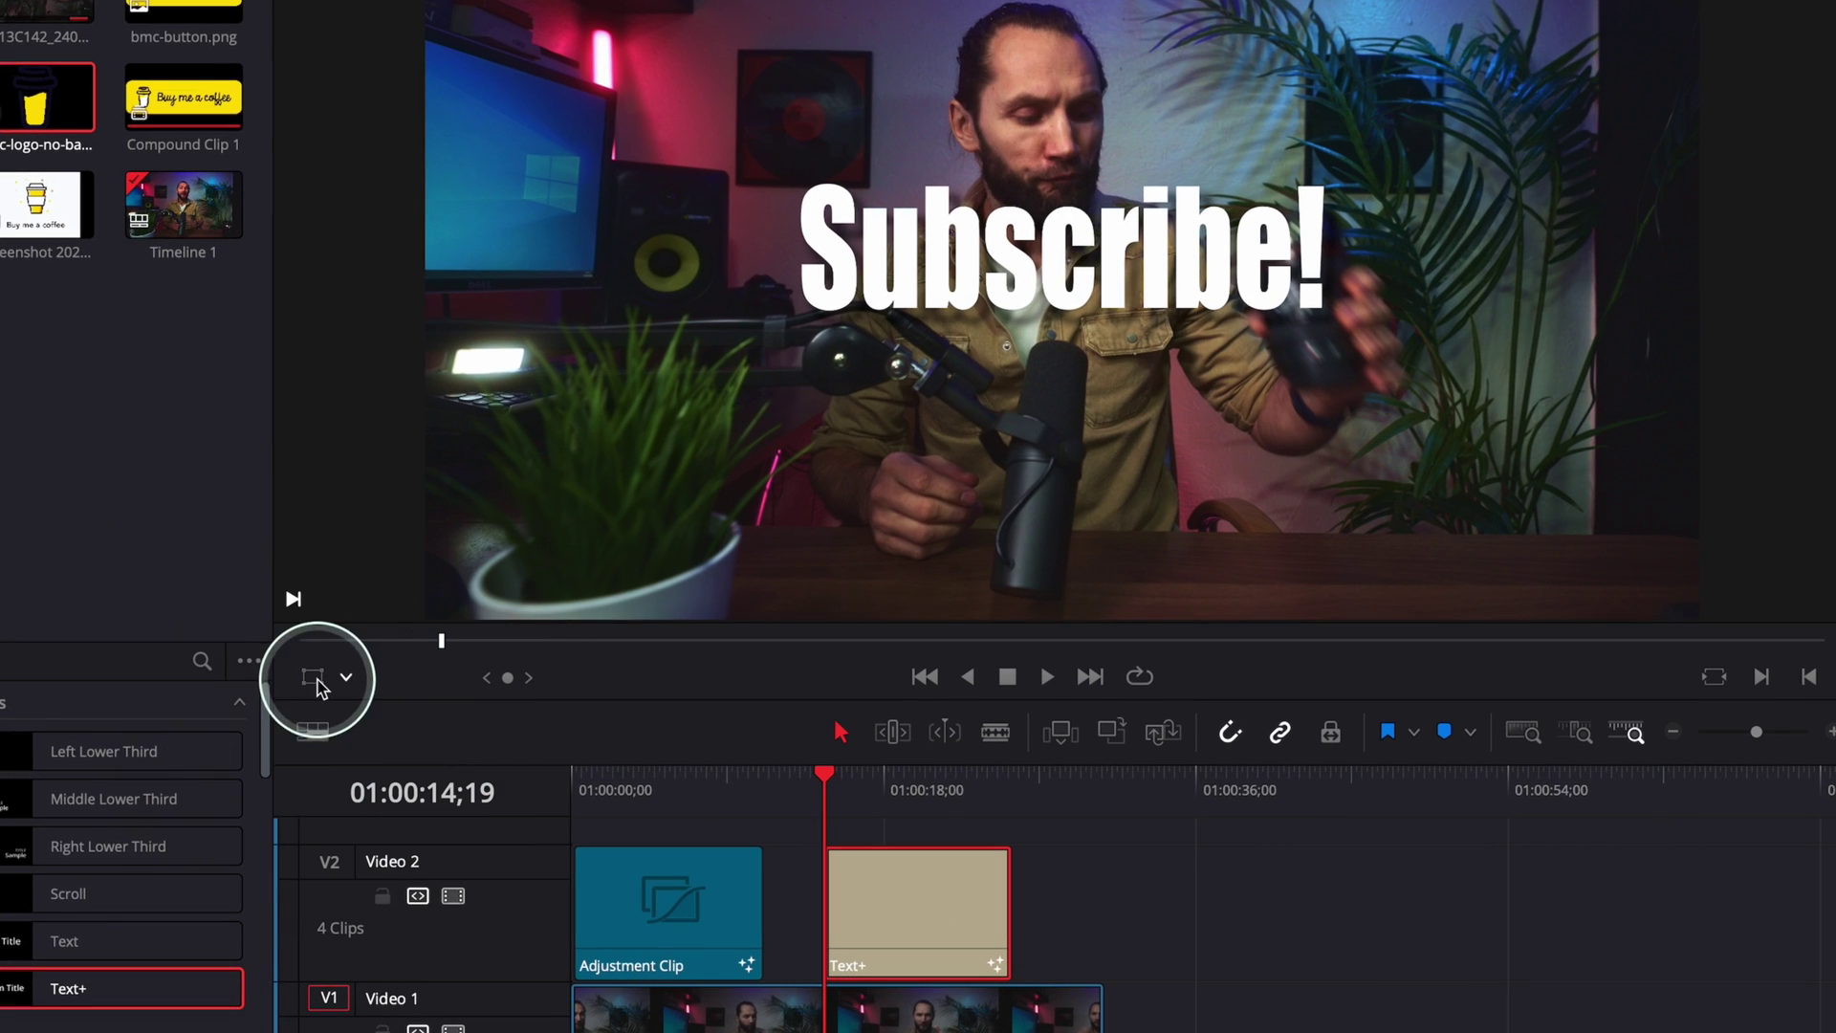
{"action": "left_click", "coordinate": [383, 514]}
{"action": "left_click_drag", "start_coordinate": [994, 256], "coordinate": [1311, 510]}
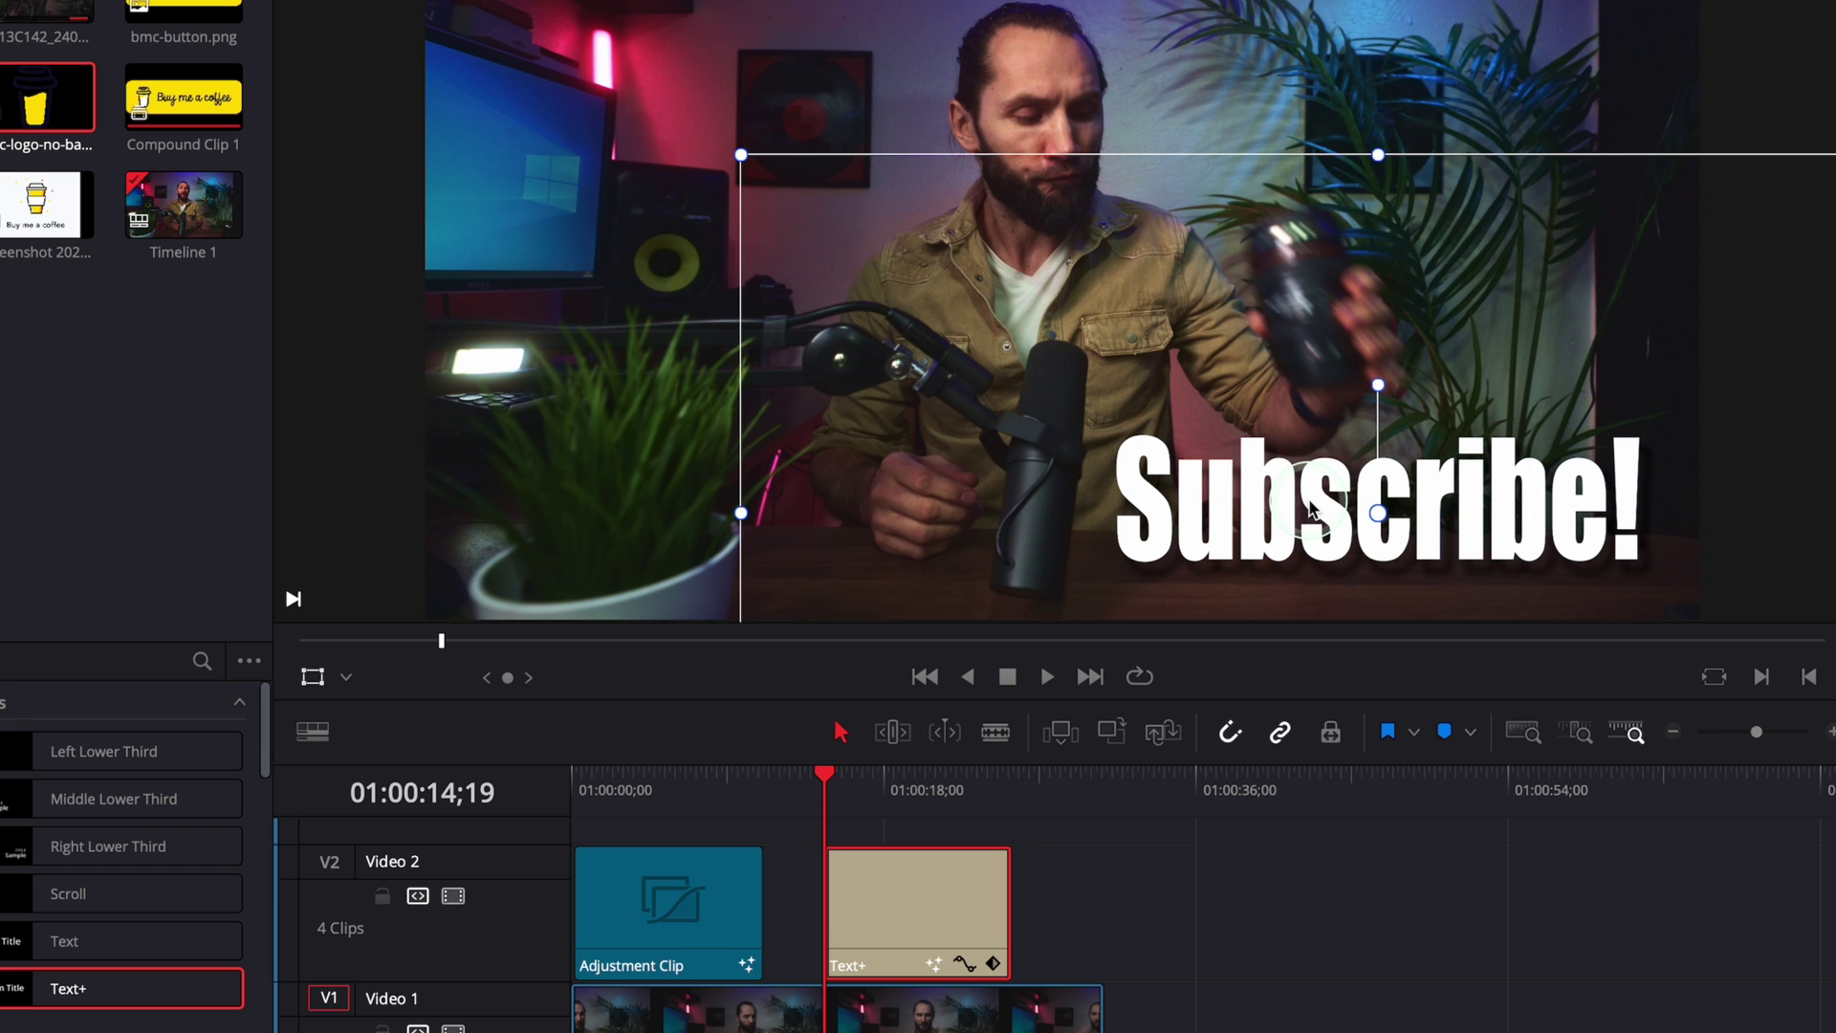
{"action": "left_click", "coordinate": [316, 680]}
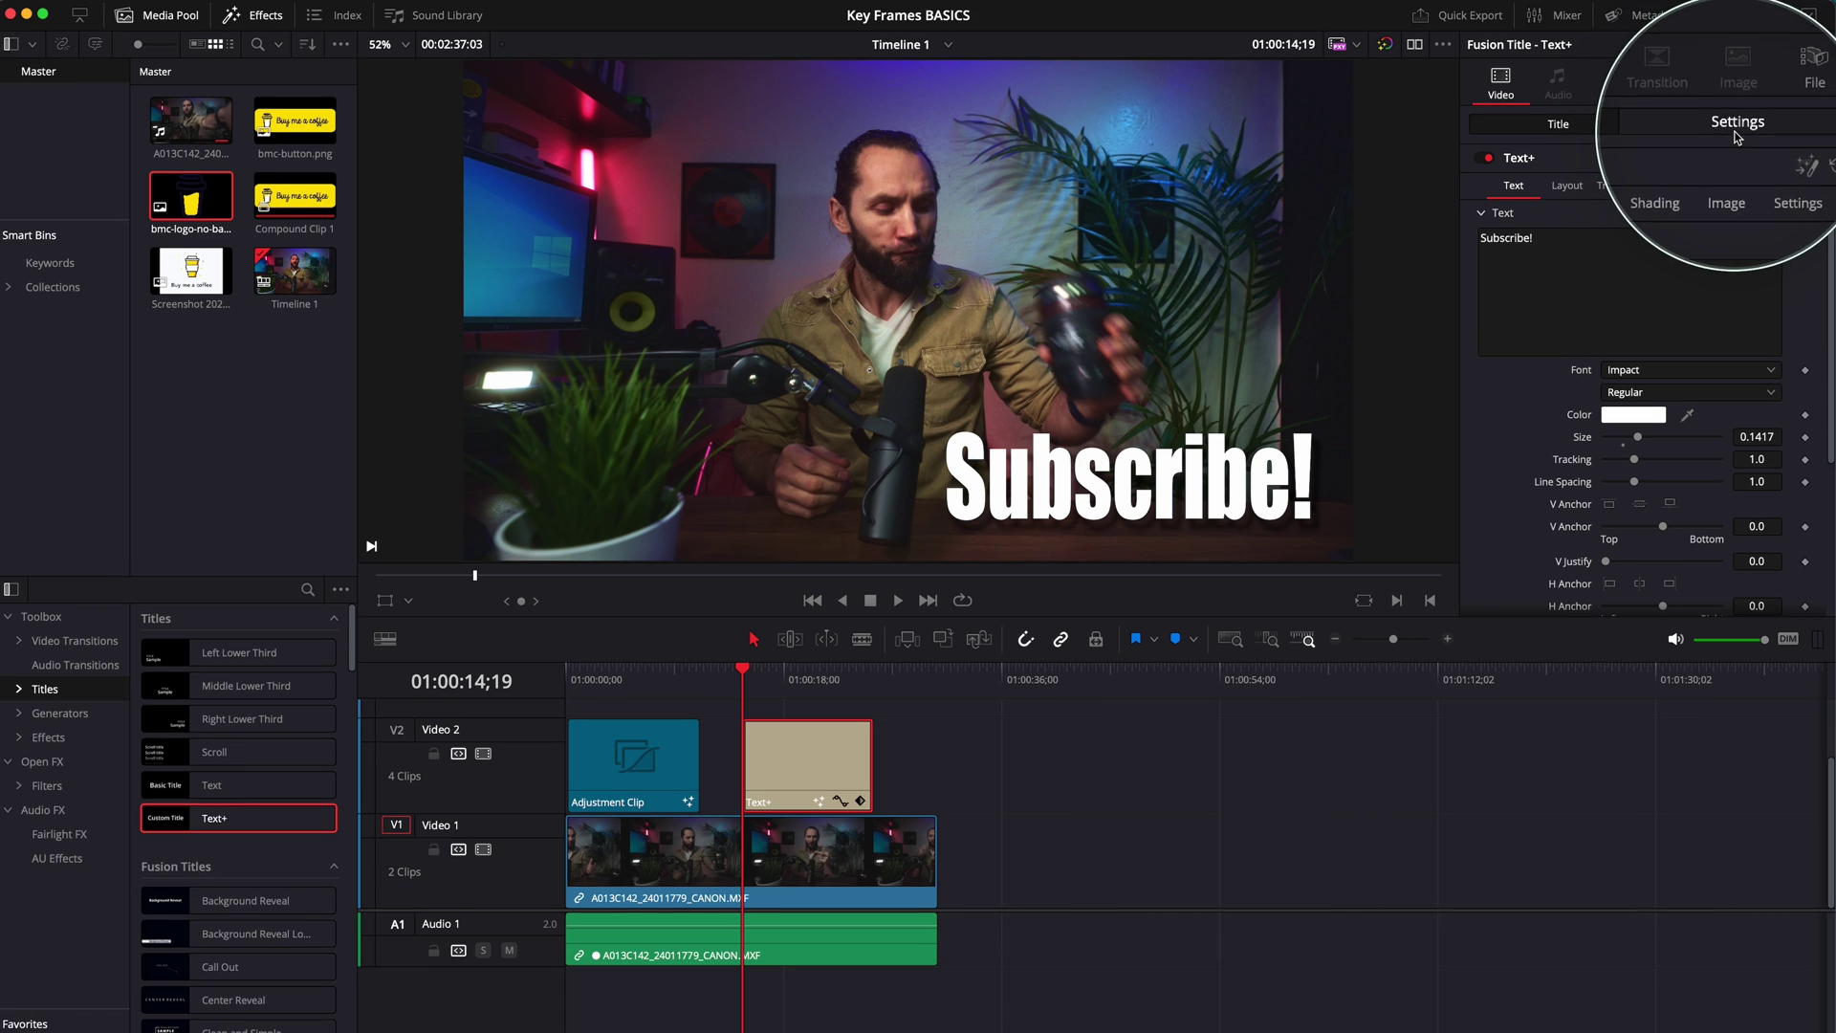
Step: Add a Zoom keyframe at the title's first frame, 01:00:14;19, and set Zoom to 0.000
{"action": "left_click", "coordinate": [1737, 33]}
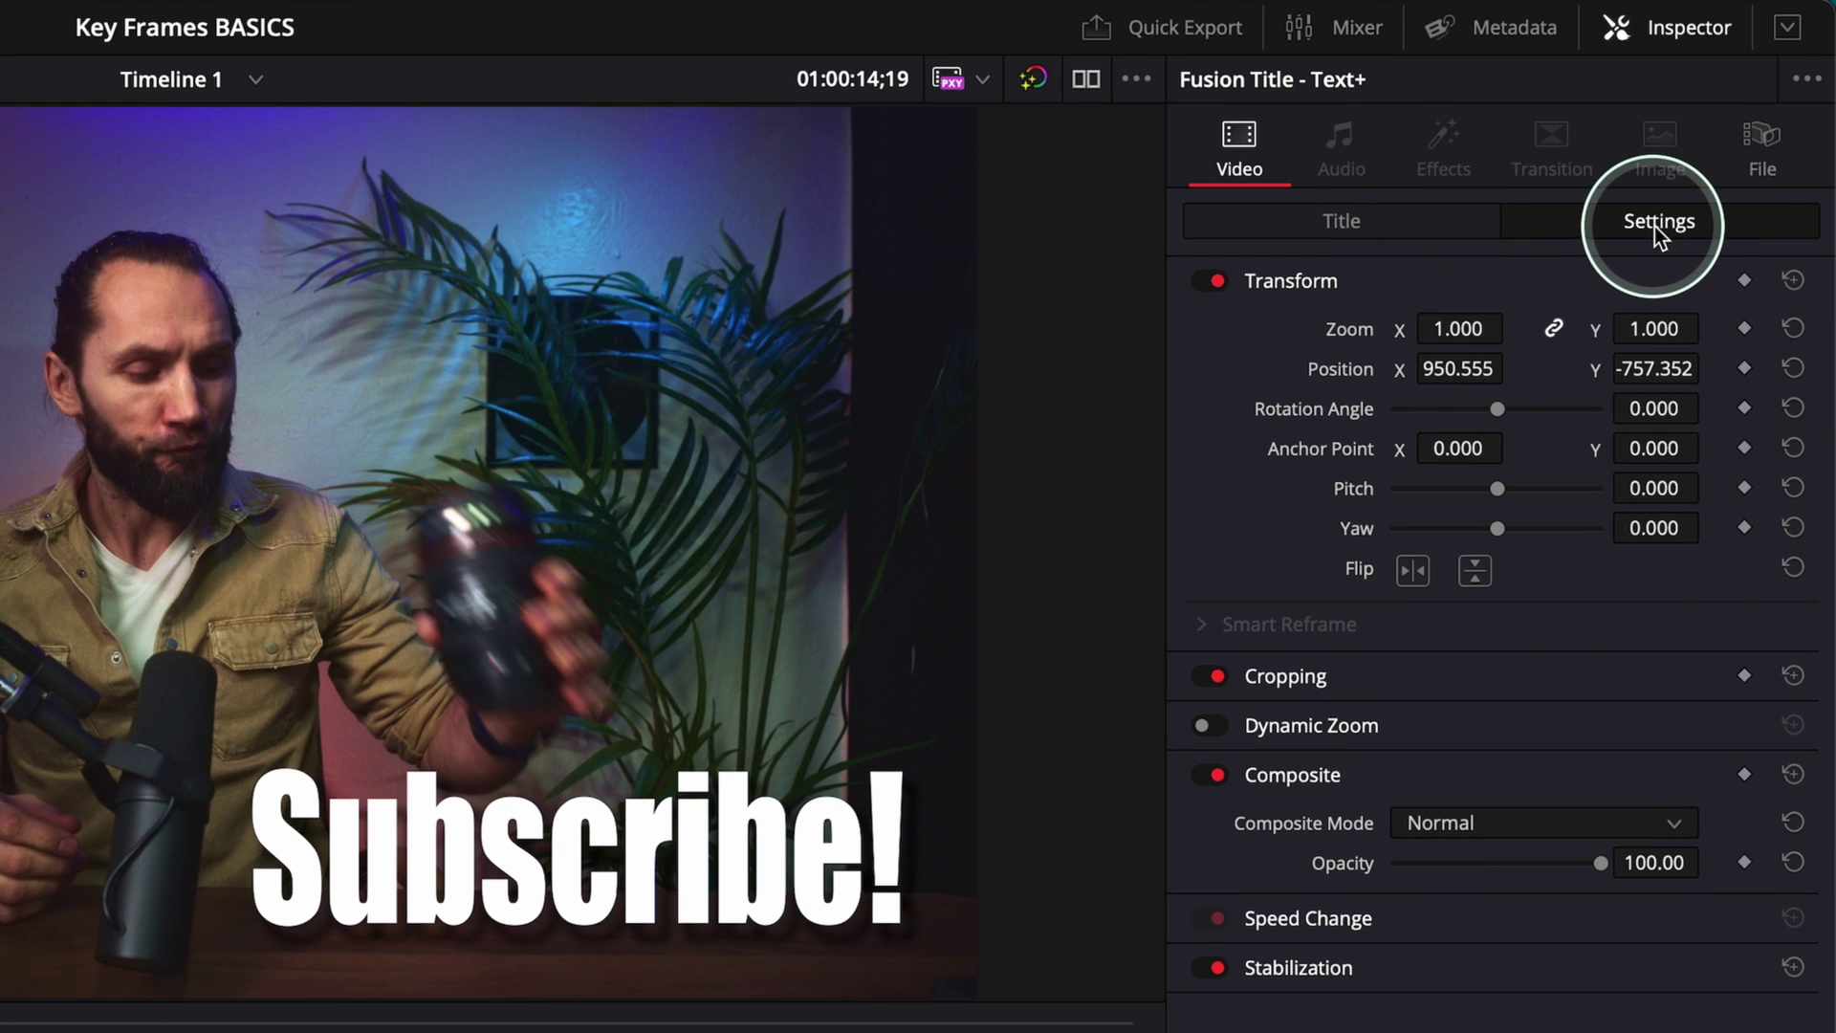
{"action": "left_click", "coordinate": [1668, 34]}
{"action": "left_click", "coordinate": [1668, 38]}
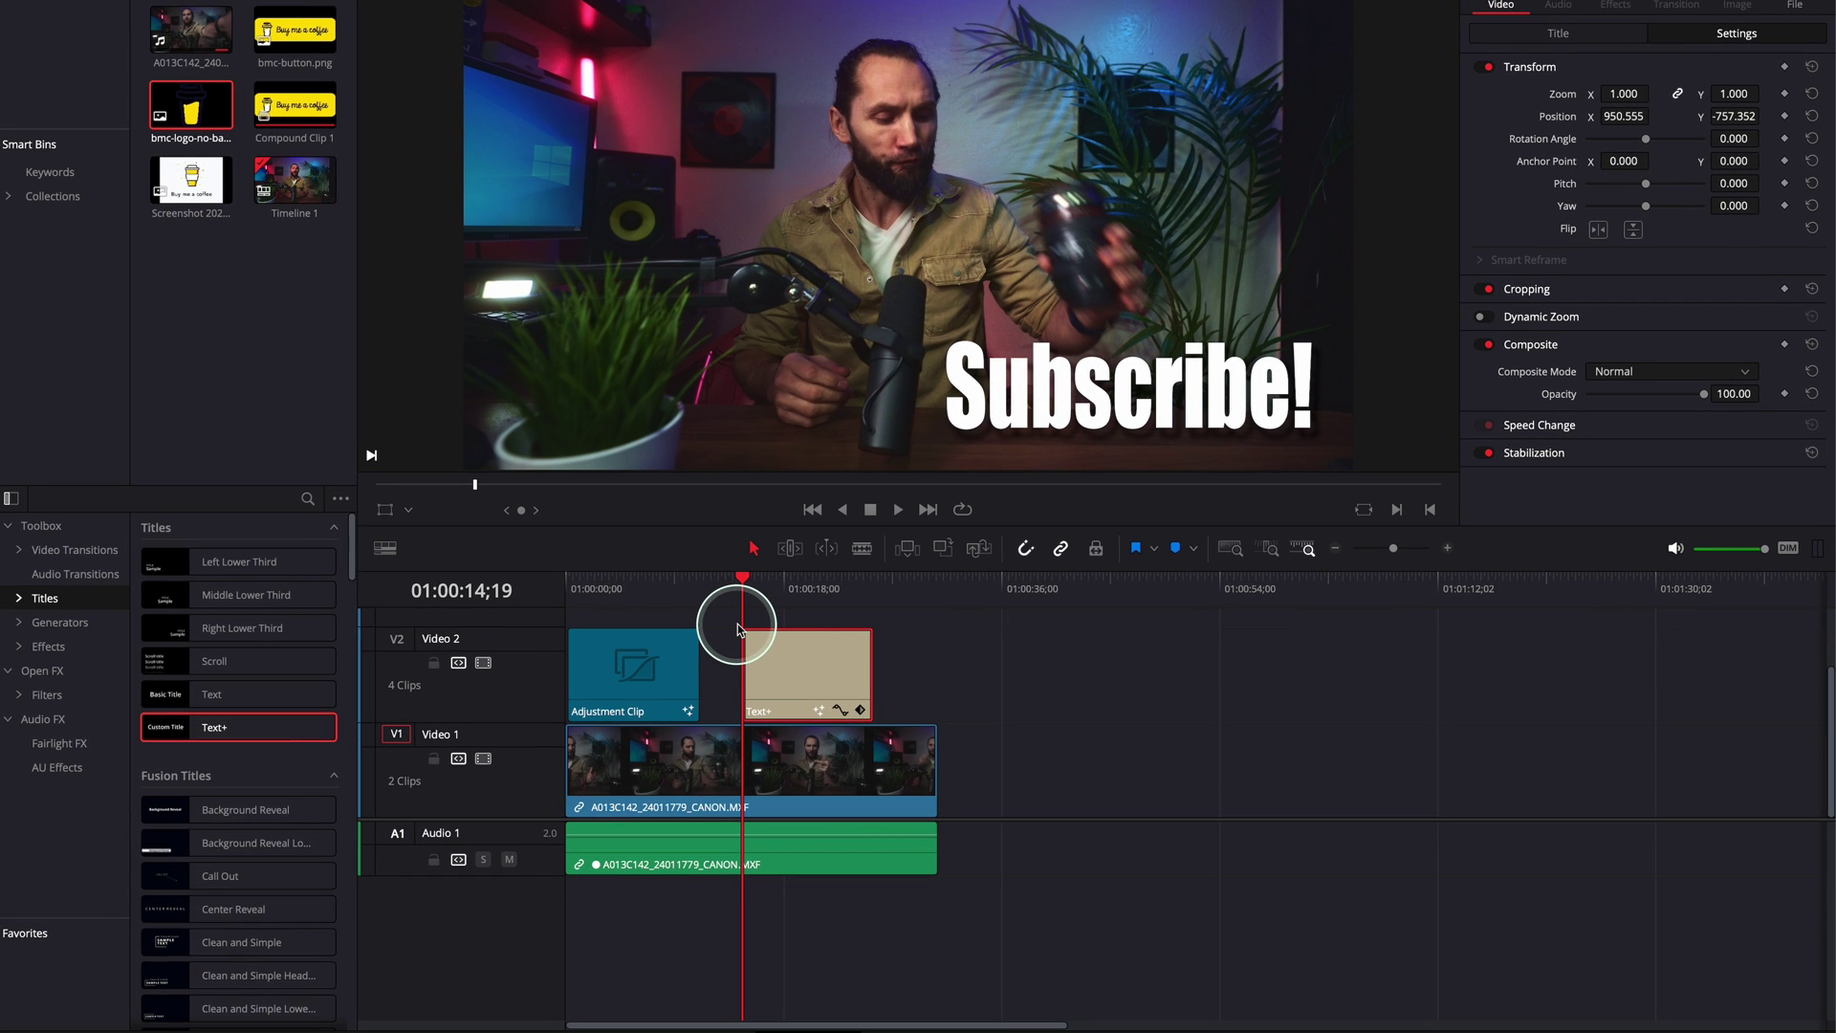
{"action": "key", "text": "Left"}
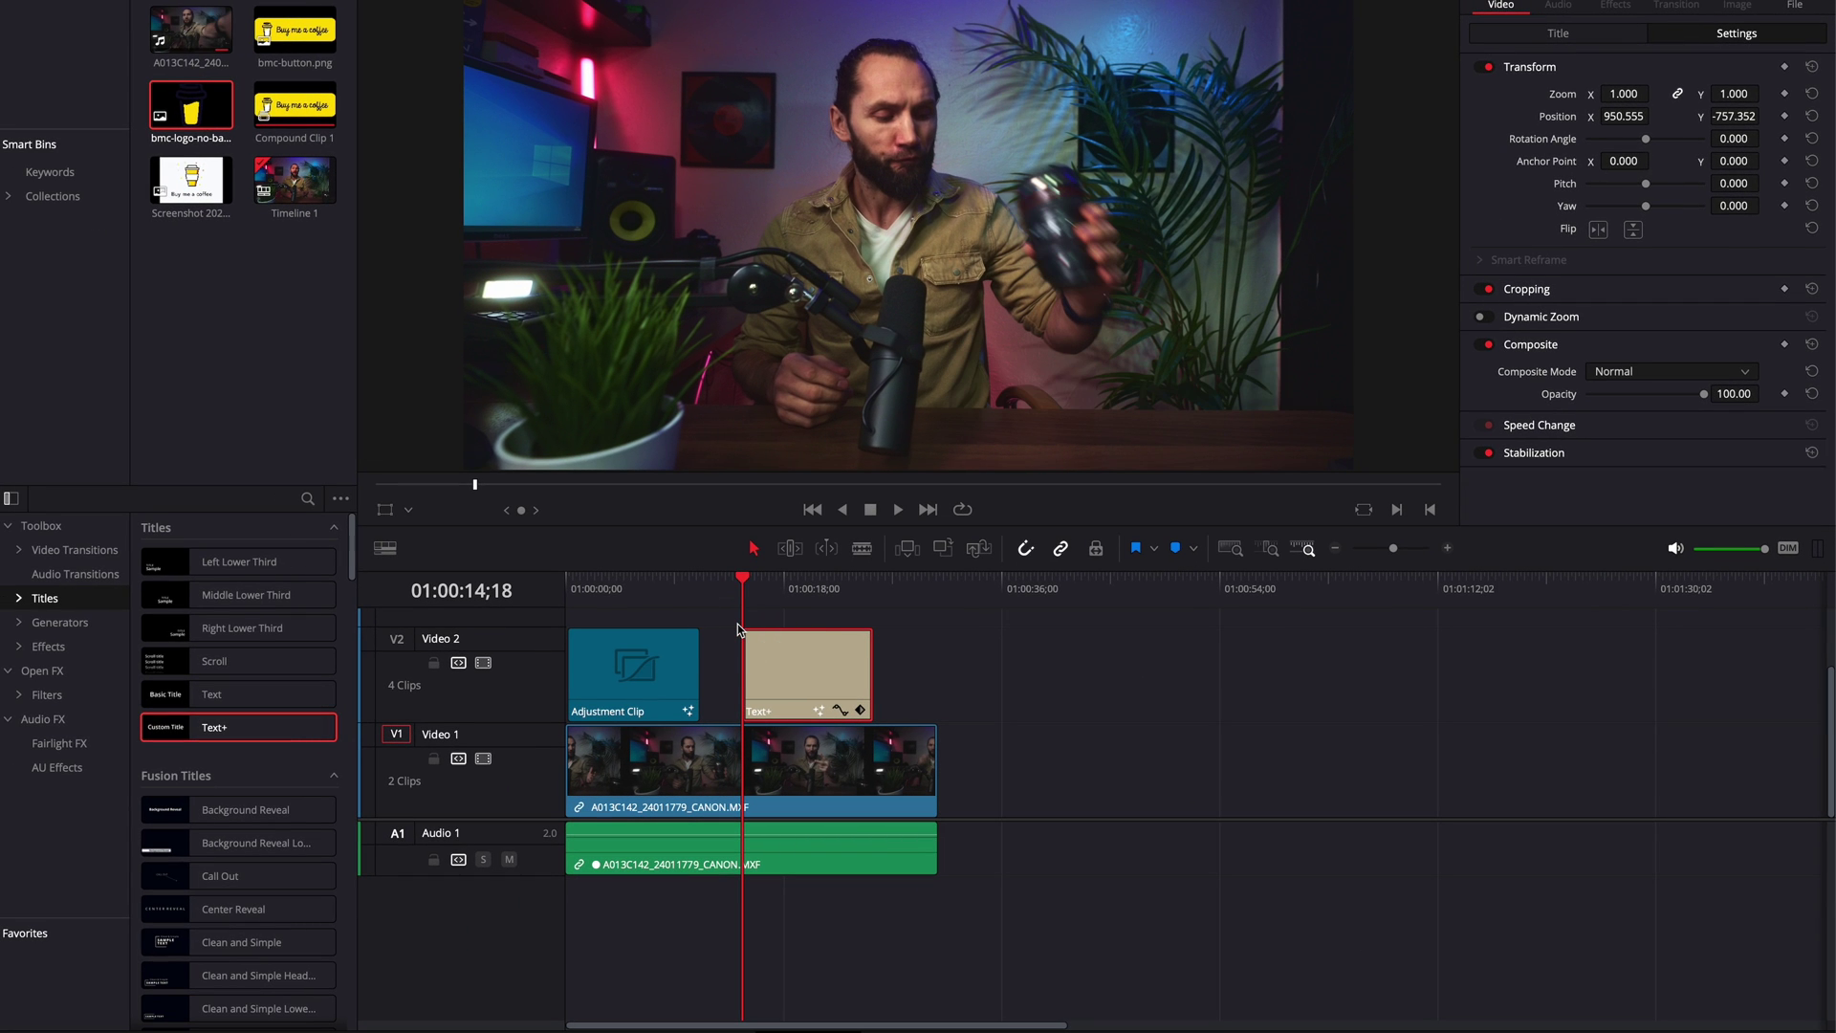
{"action": "key", "text": "Right"}
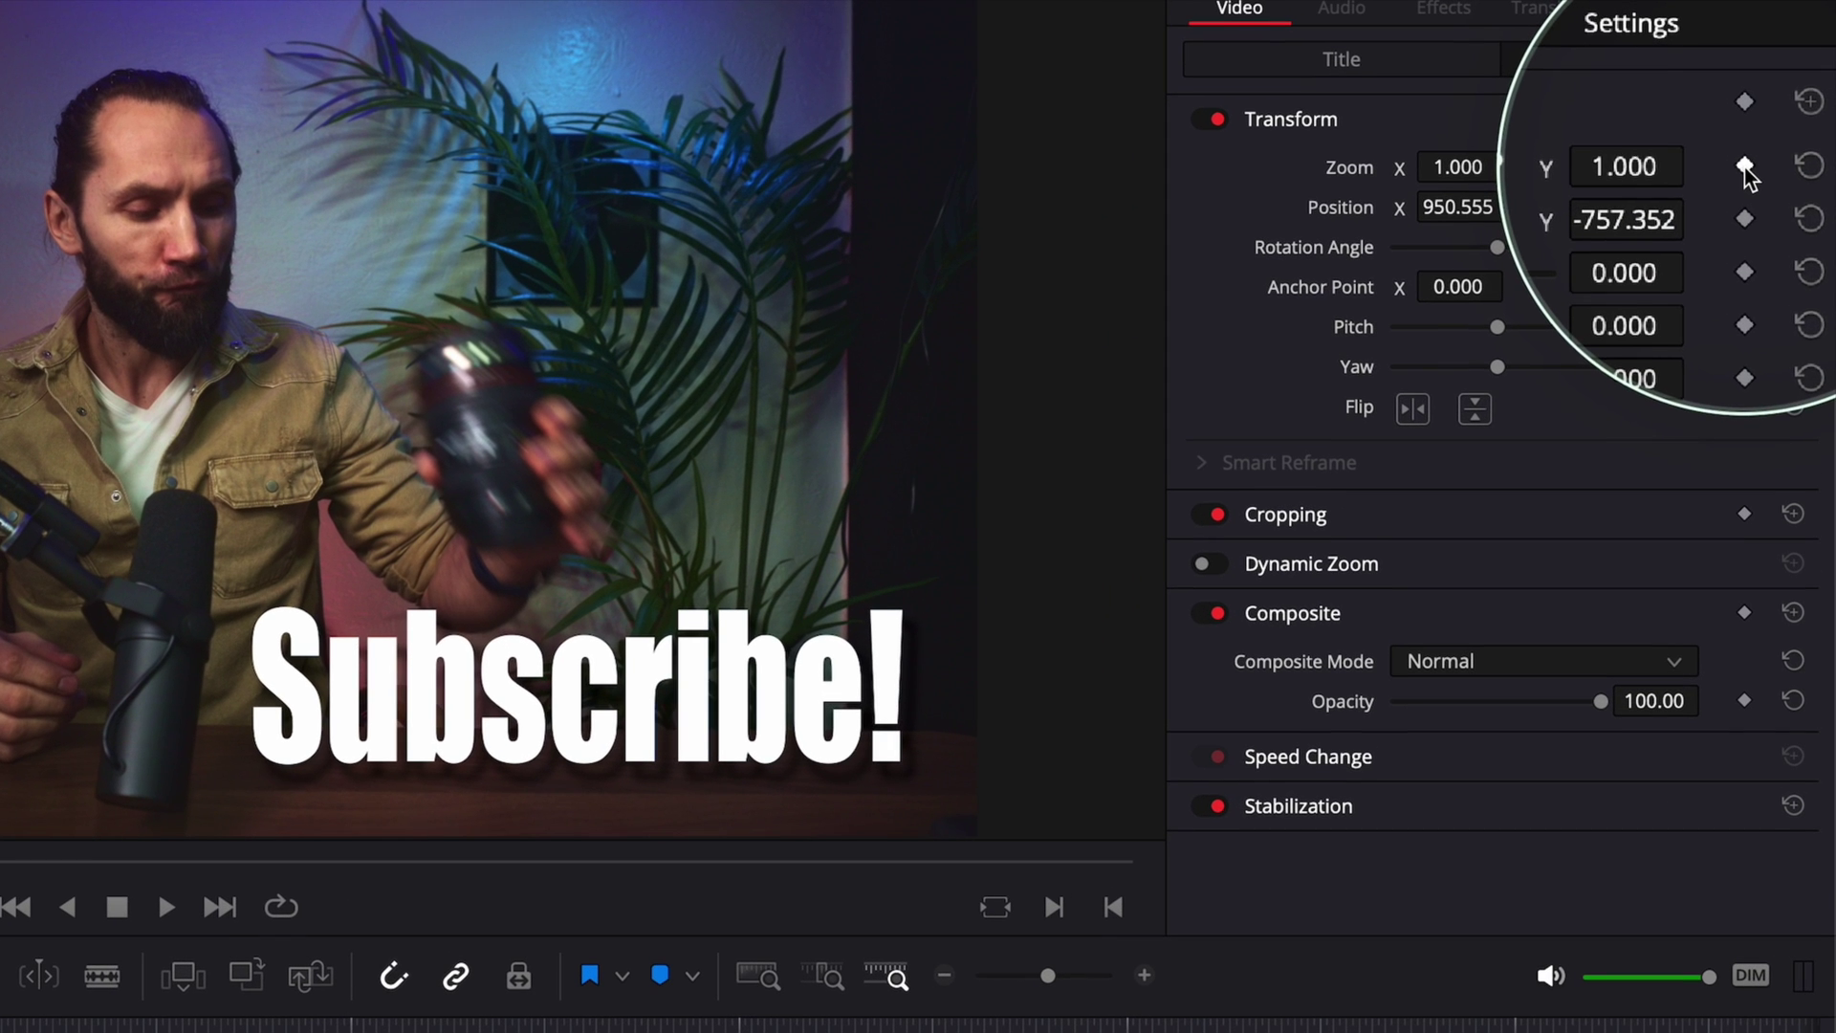
{"action": "left_click", "coordinate": [1745, 168]}
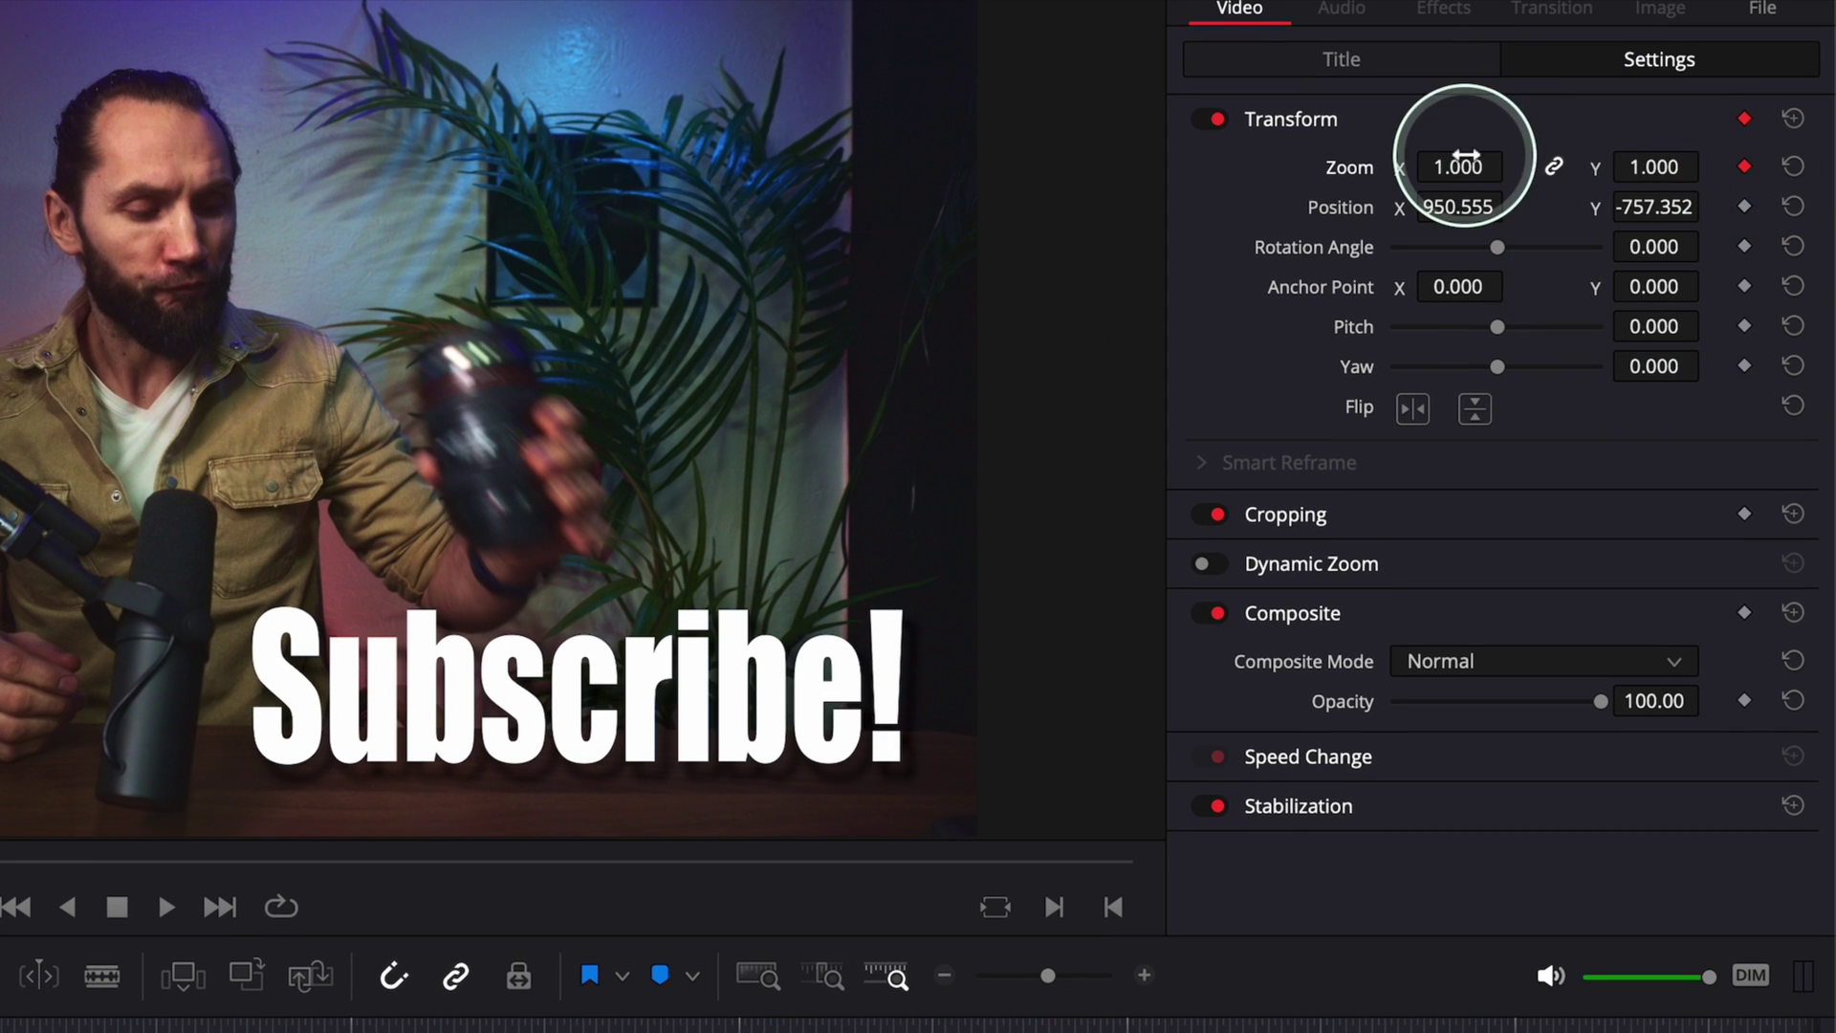
{"action": "left_click_drag", "start_coordinate": [1458, 169], "coordinate": [1300, 199]}
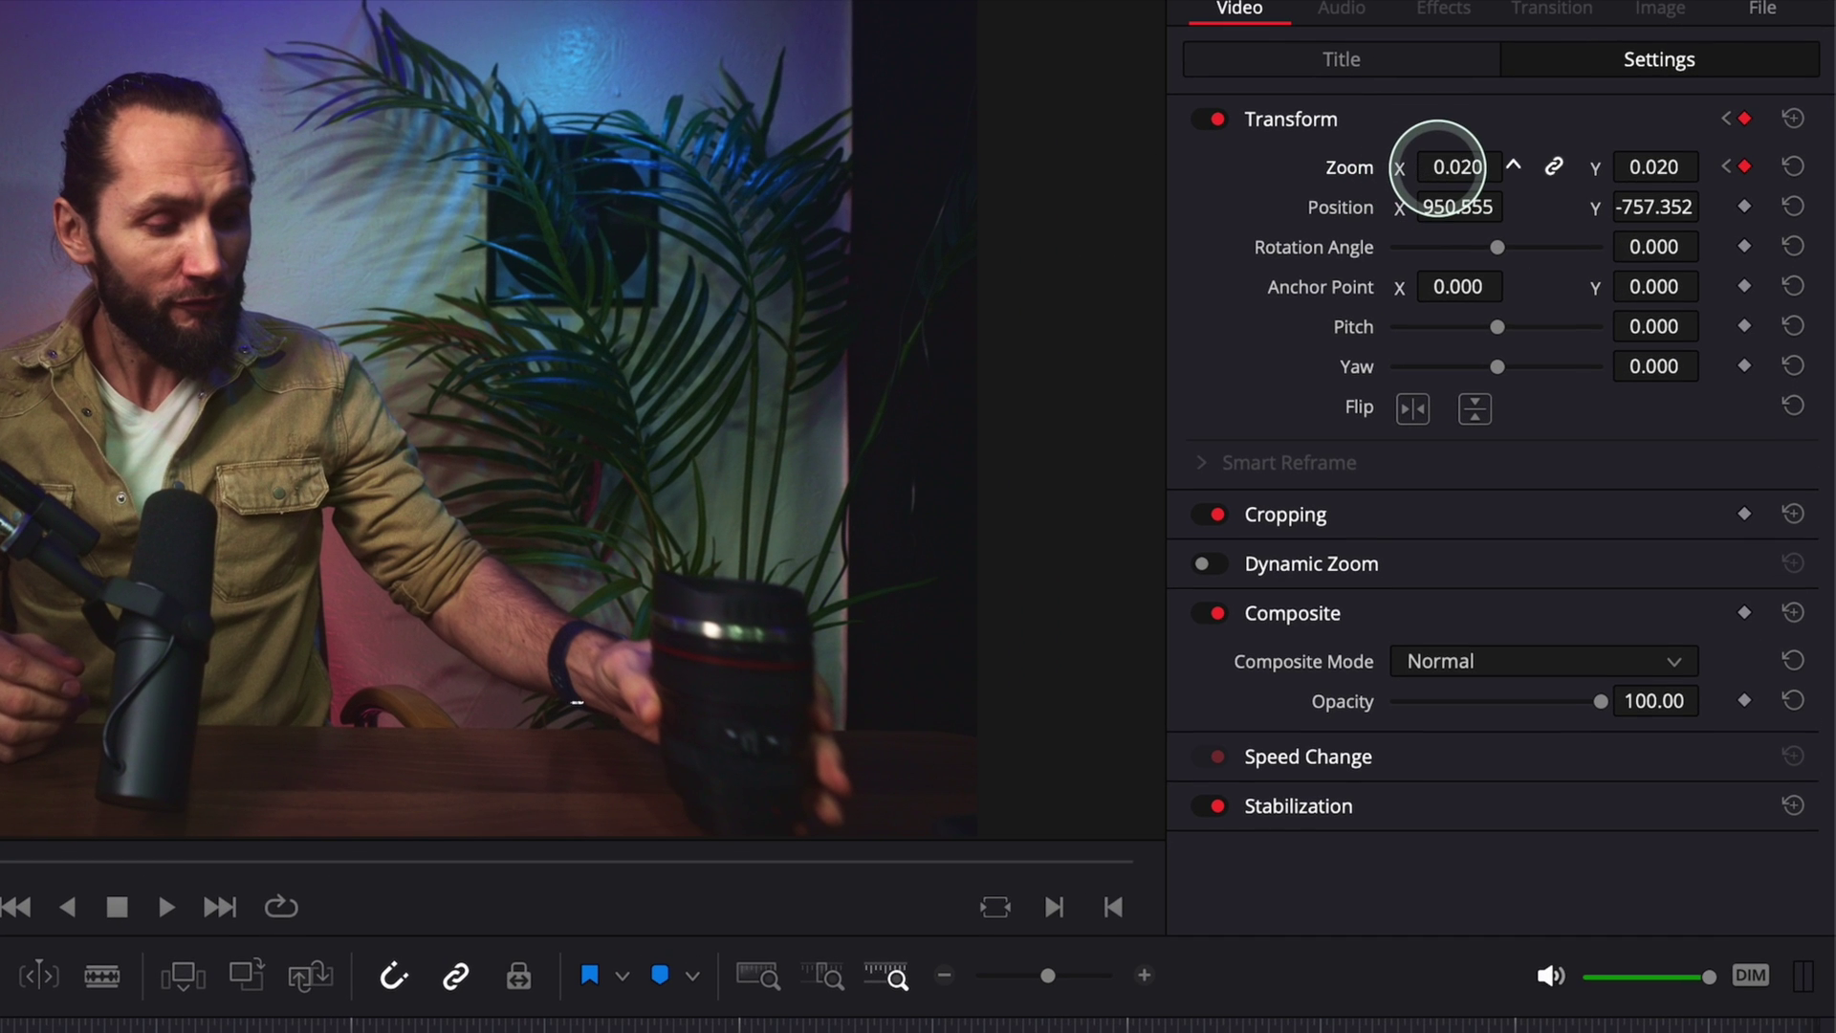
Step: Set the title's Zoom to 1.100 at 01:00:14;29 and move back and forth between the two Zoom keyframes
{"action": "left_click_drag", "start_coordinate": [1438, 167], "coordinate": [1598, 197]}
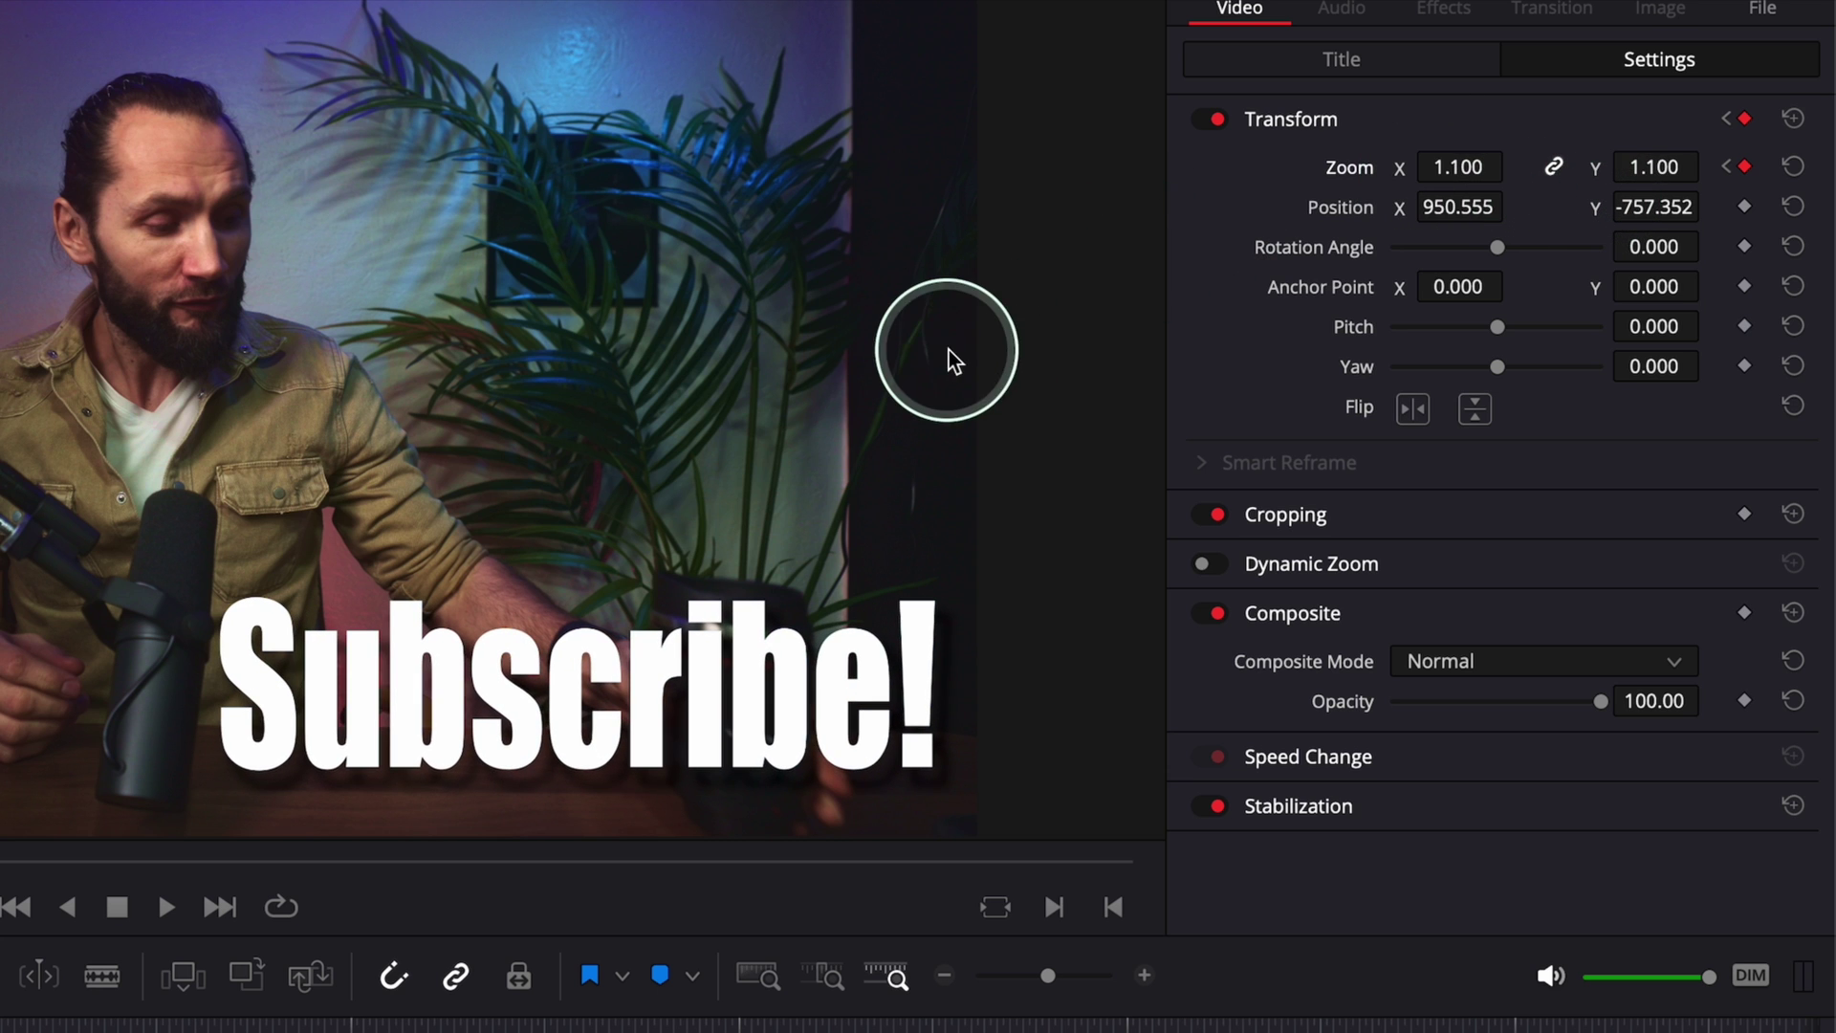
{"action": "left_click", "coordinate": [1728, 169]}
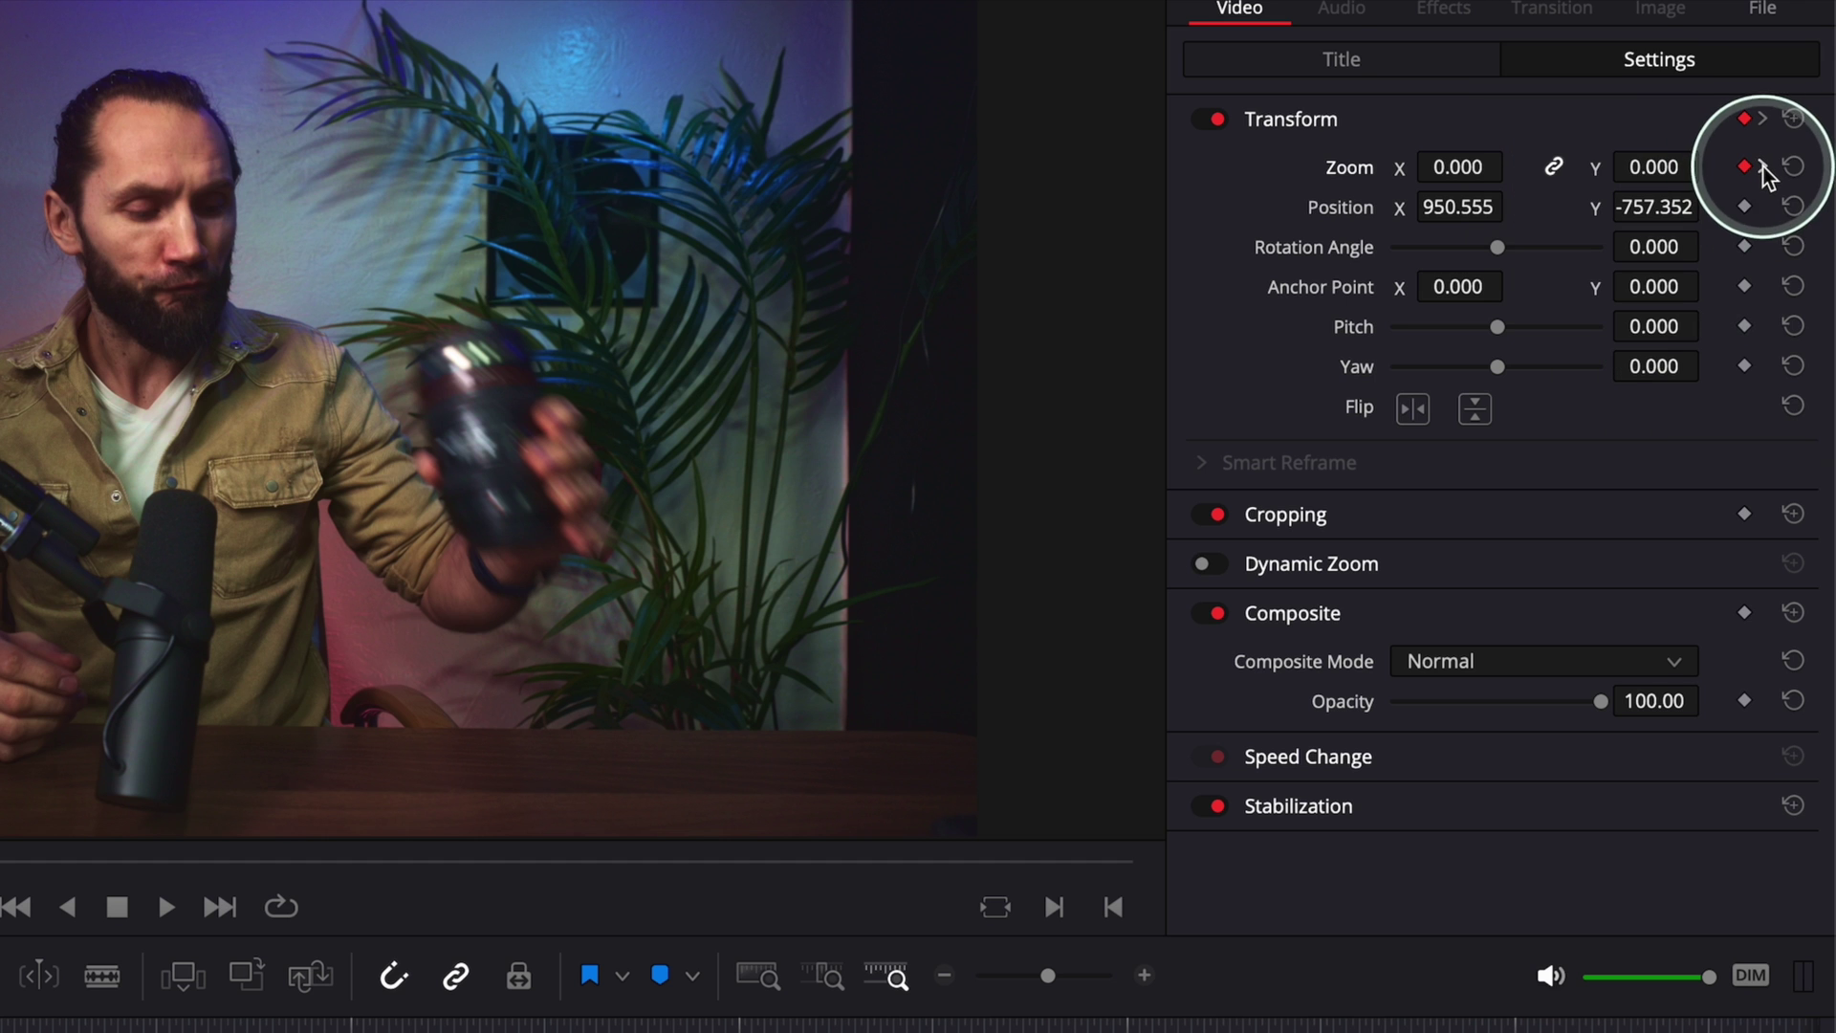
{"action": "left_click", "coordinate": [1763, 168]}
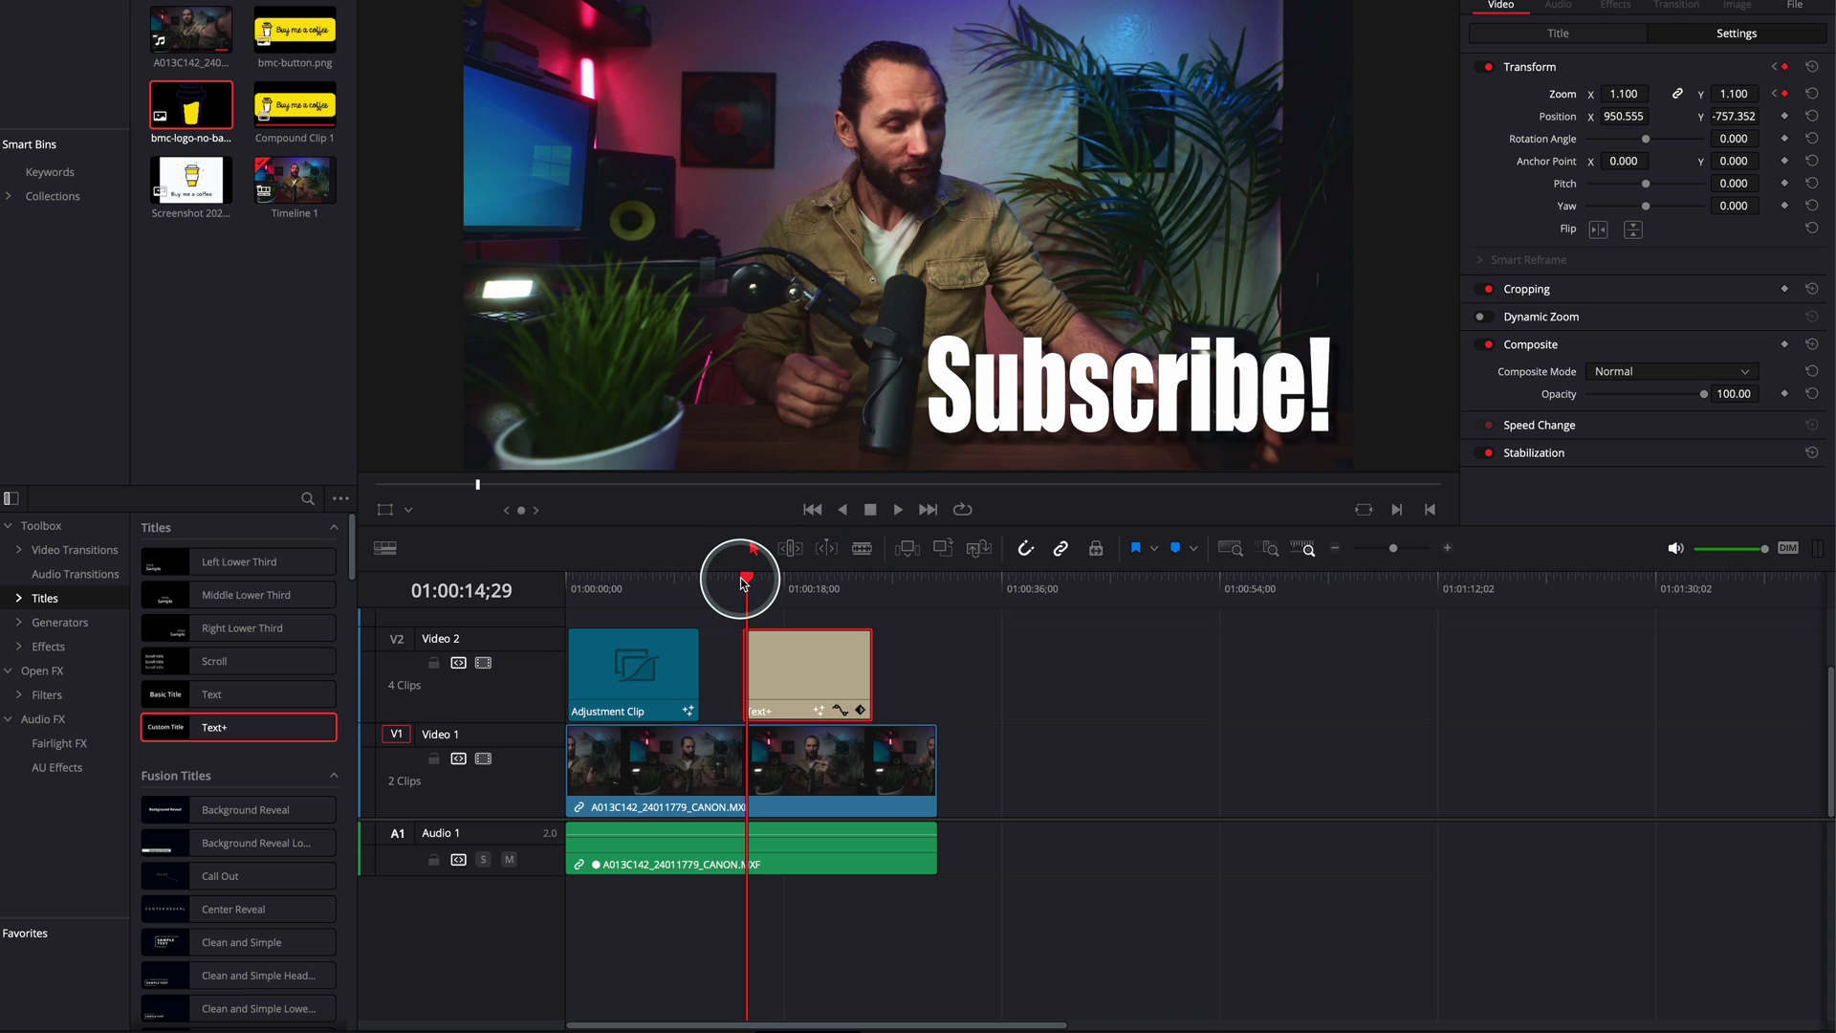
Step: Play back the start of the title to preview its zoom-in animation
{"action": "left_click", "coordinate": [742, 580]}
{"action": "key", "text": "space"}
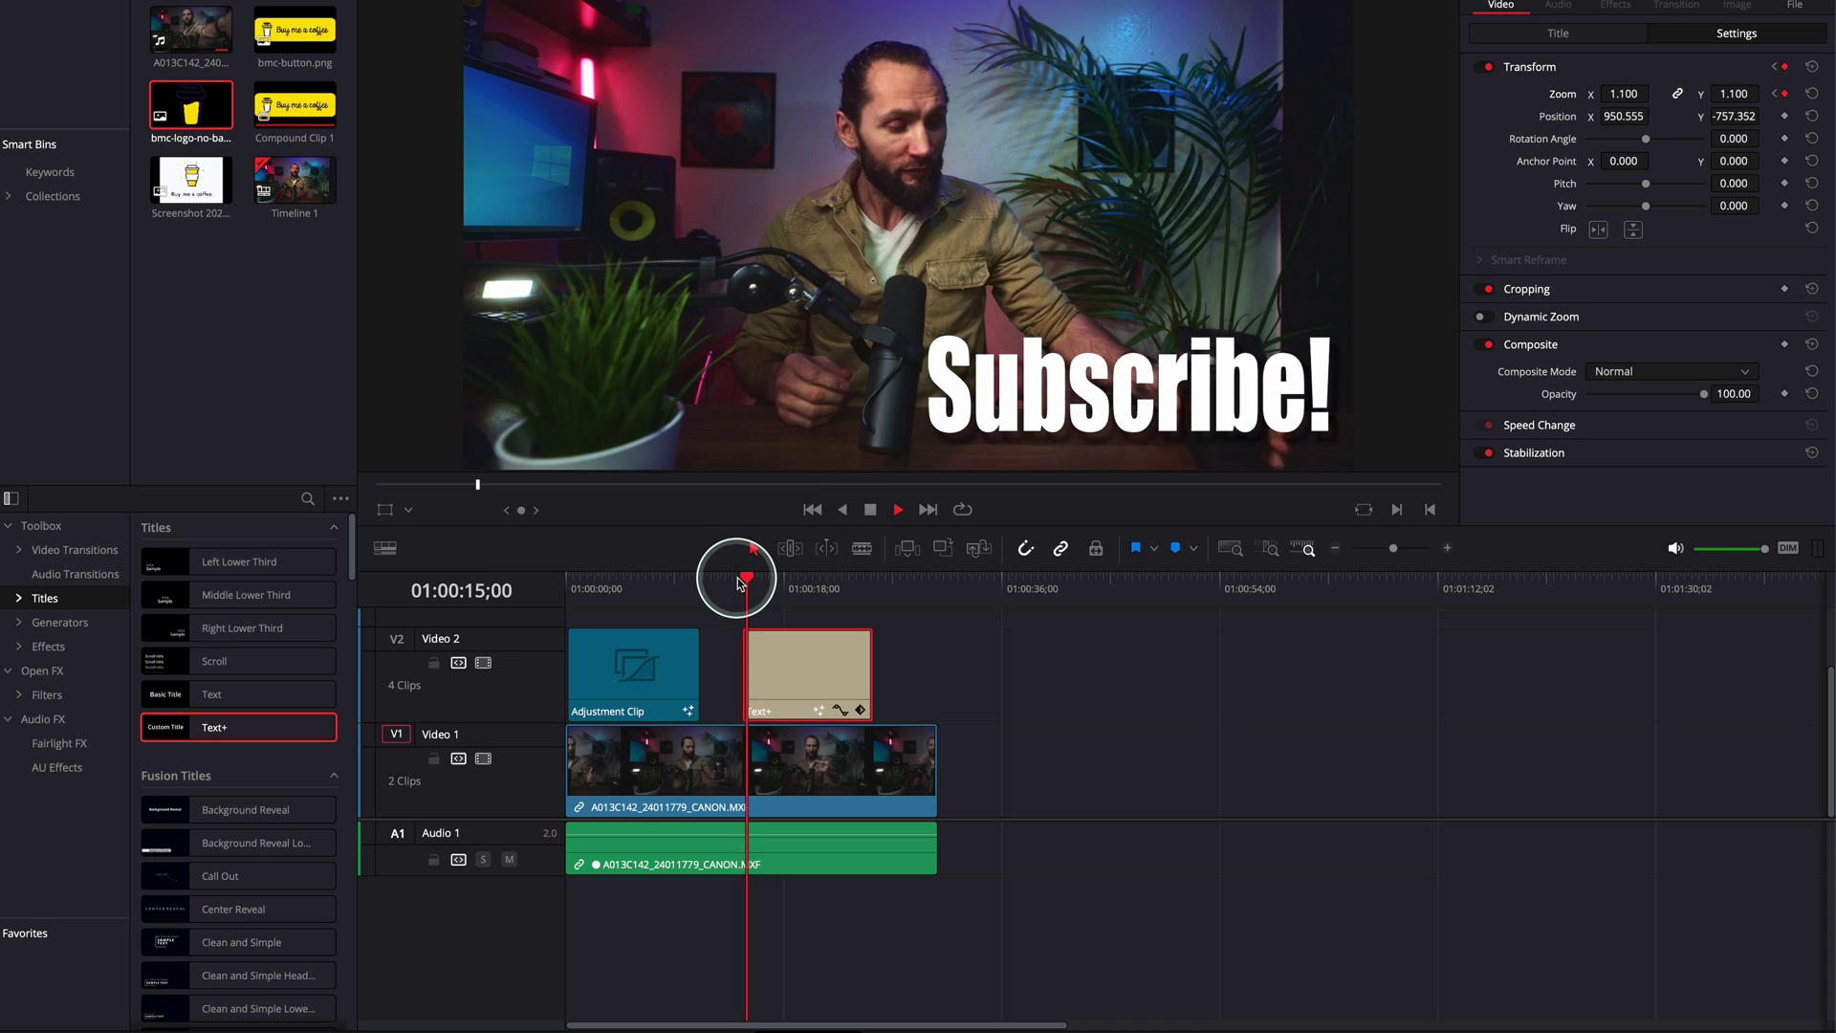
{"action": "key", "text": "space"}
Step: Keyframe the title's Rotation Angle at 0.000 on its first frame and set it to -360.000 at the second Zoom keyframe
{"action": "key", "text": "Up"}
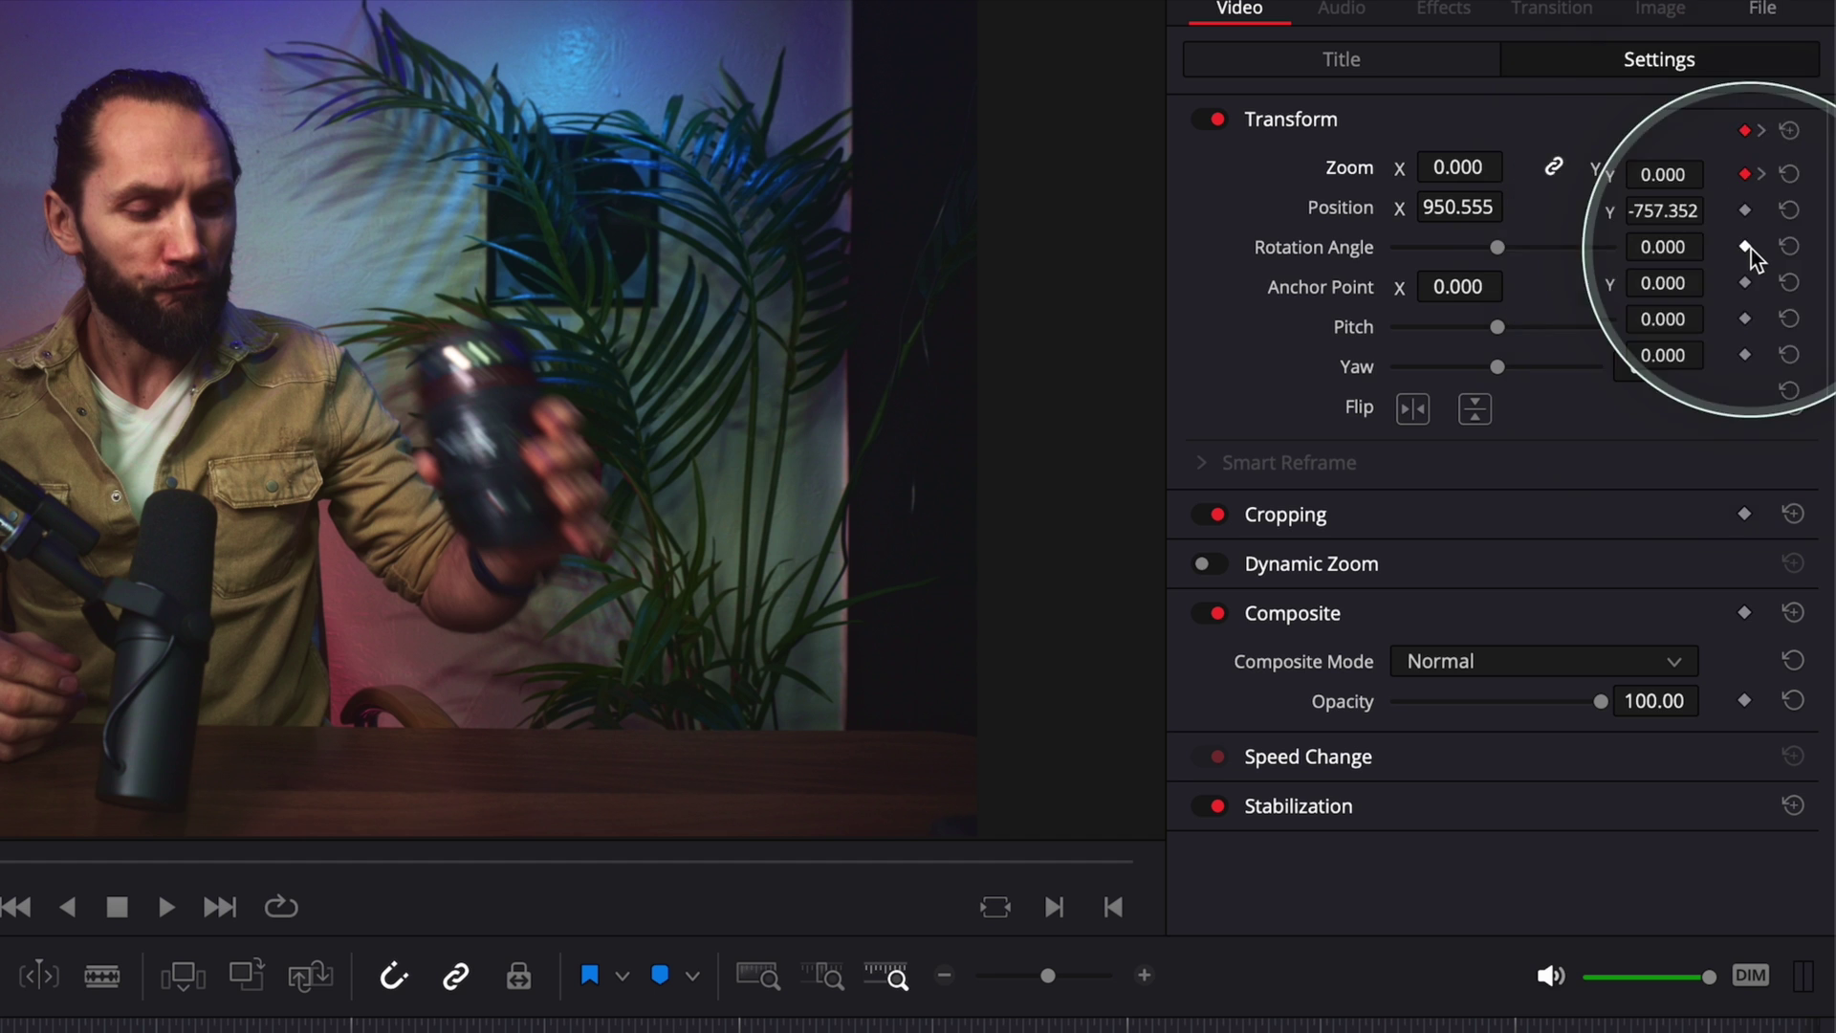
{"action": "left_click", "coordinate": [1785, 137]}
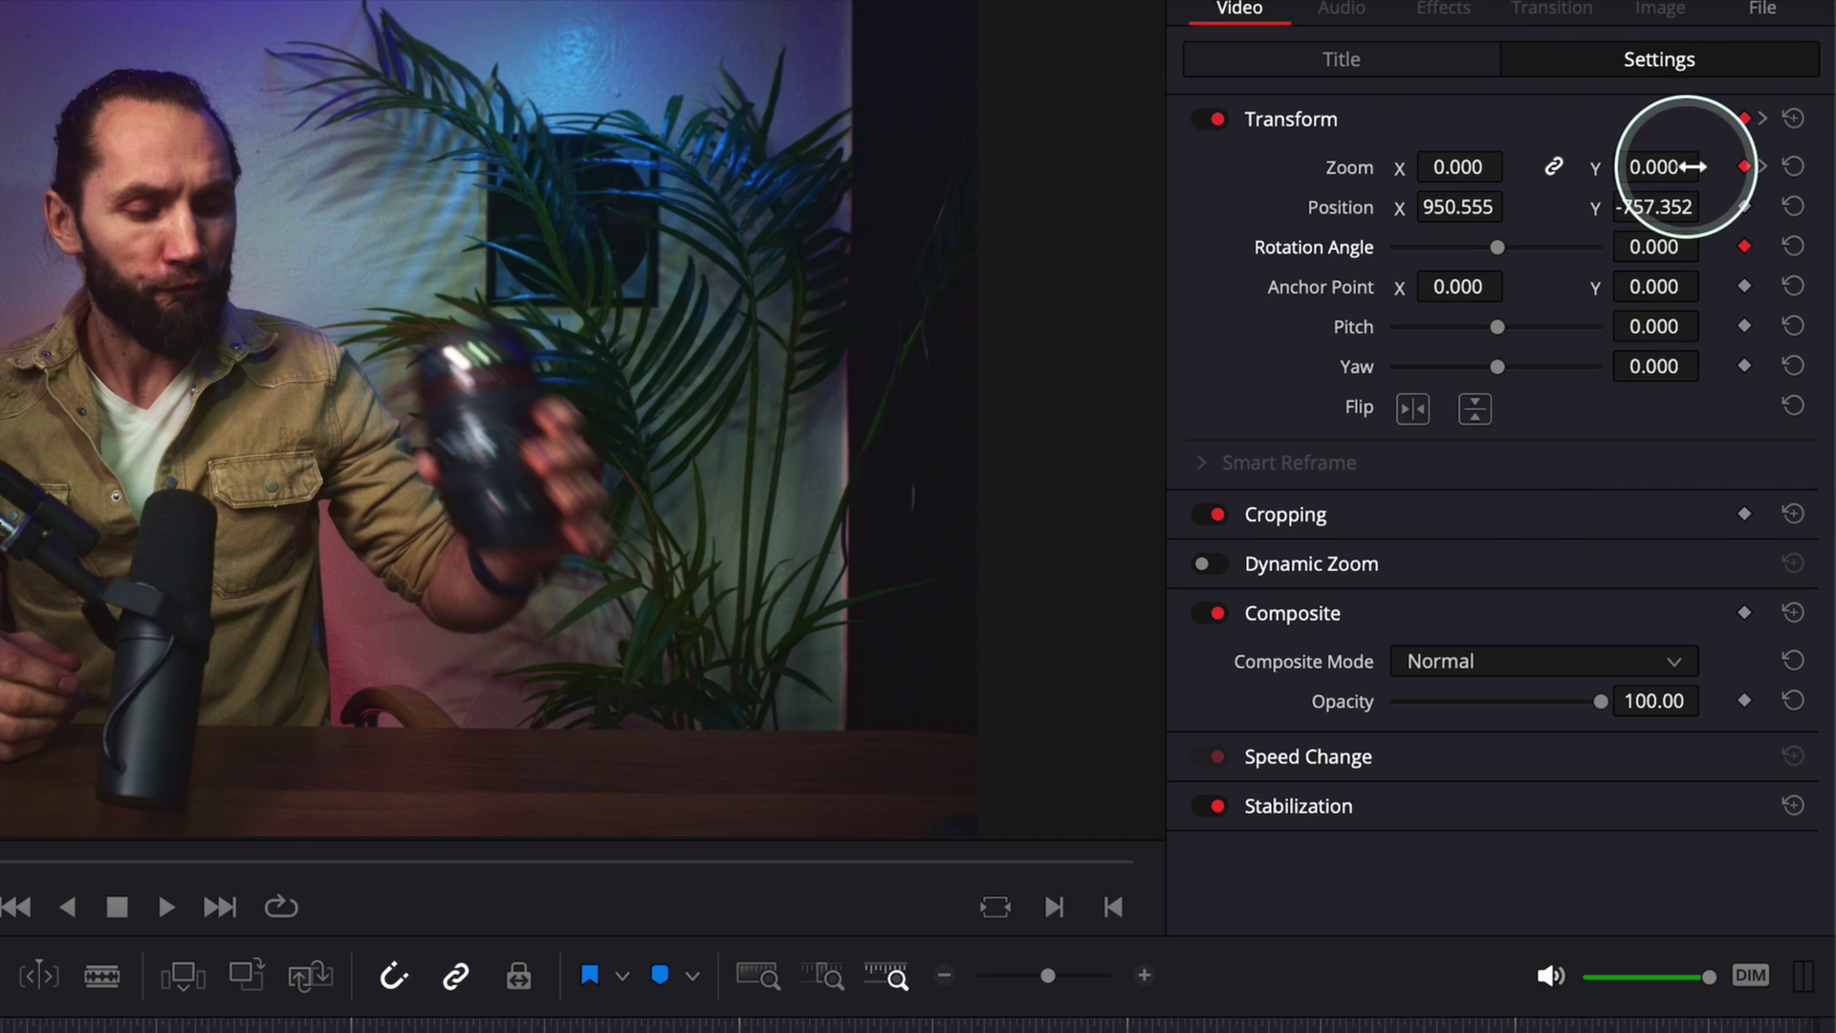
{"action": "left_click", "coordinate": [1764, 169]}
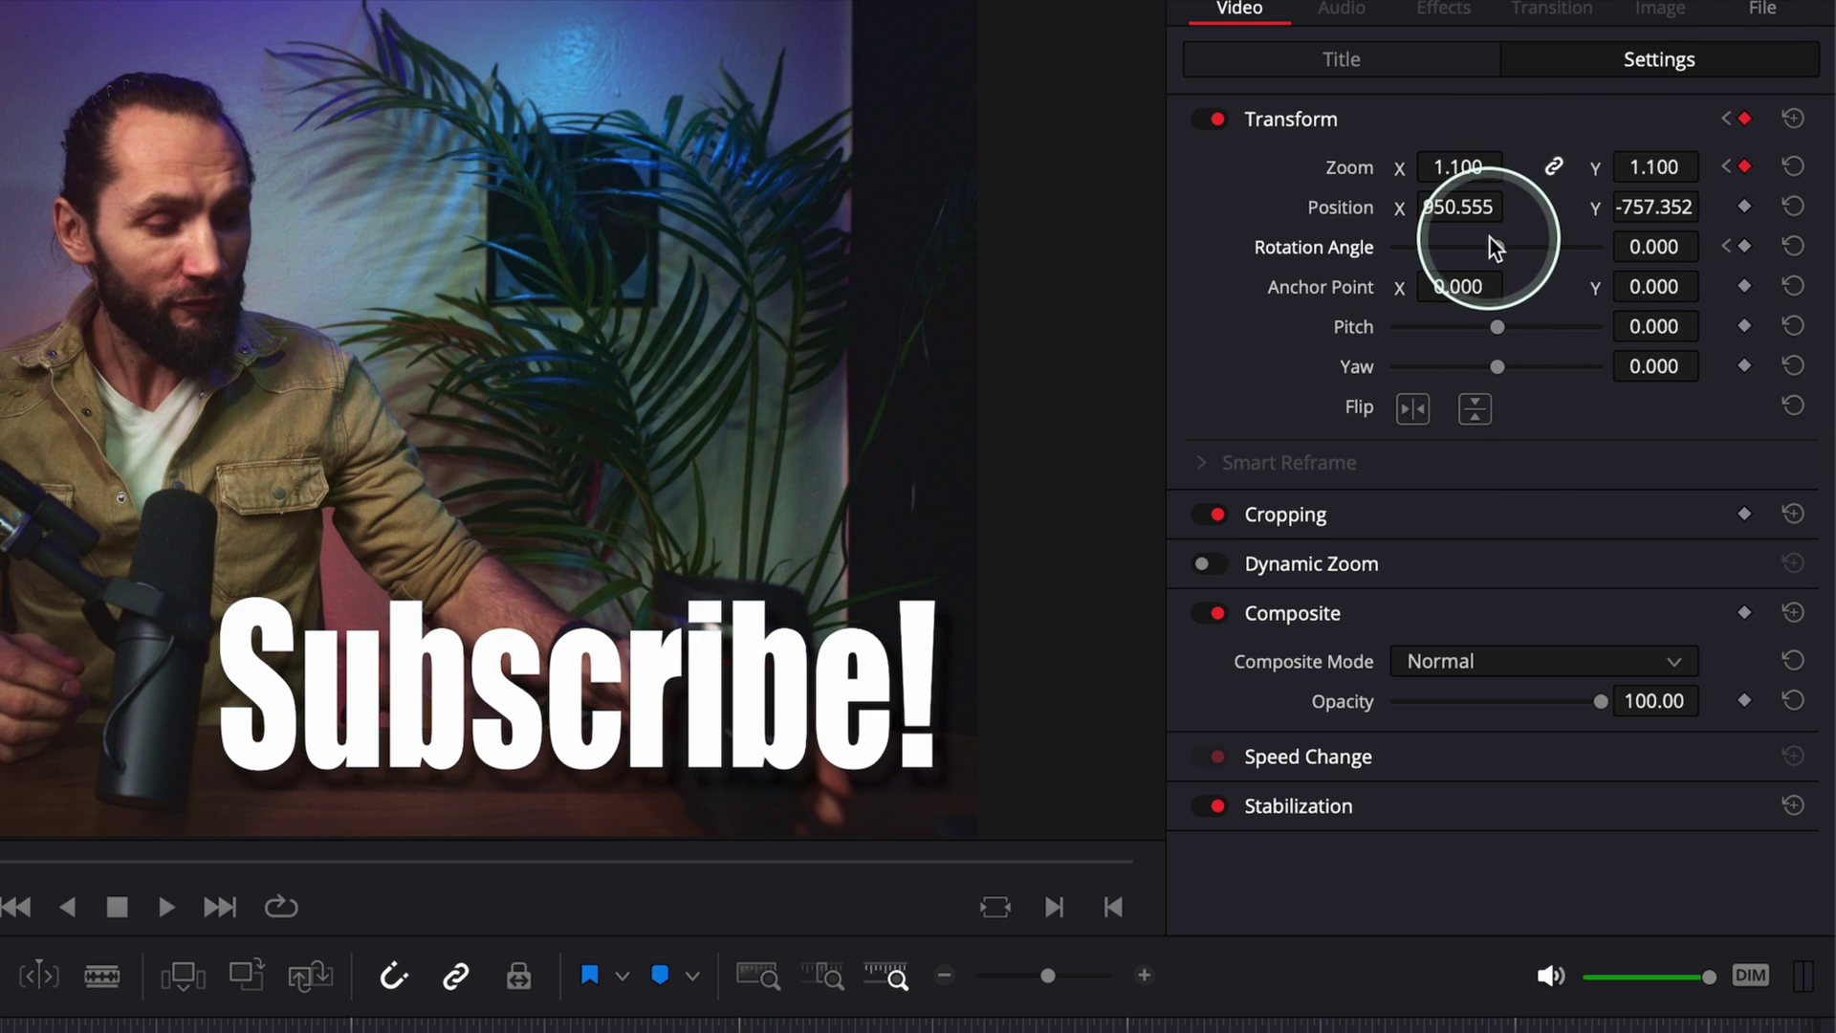
{"action": "left_click_drag", "start_coordinate": [1496, 245], "coordinate": [1385, 250]}
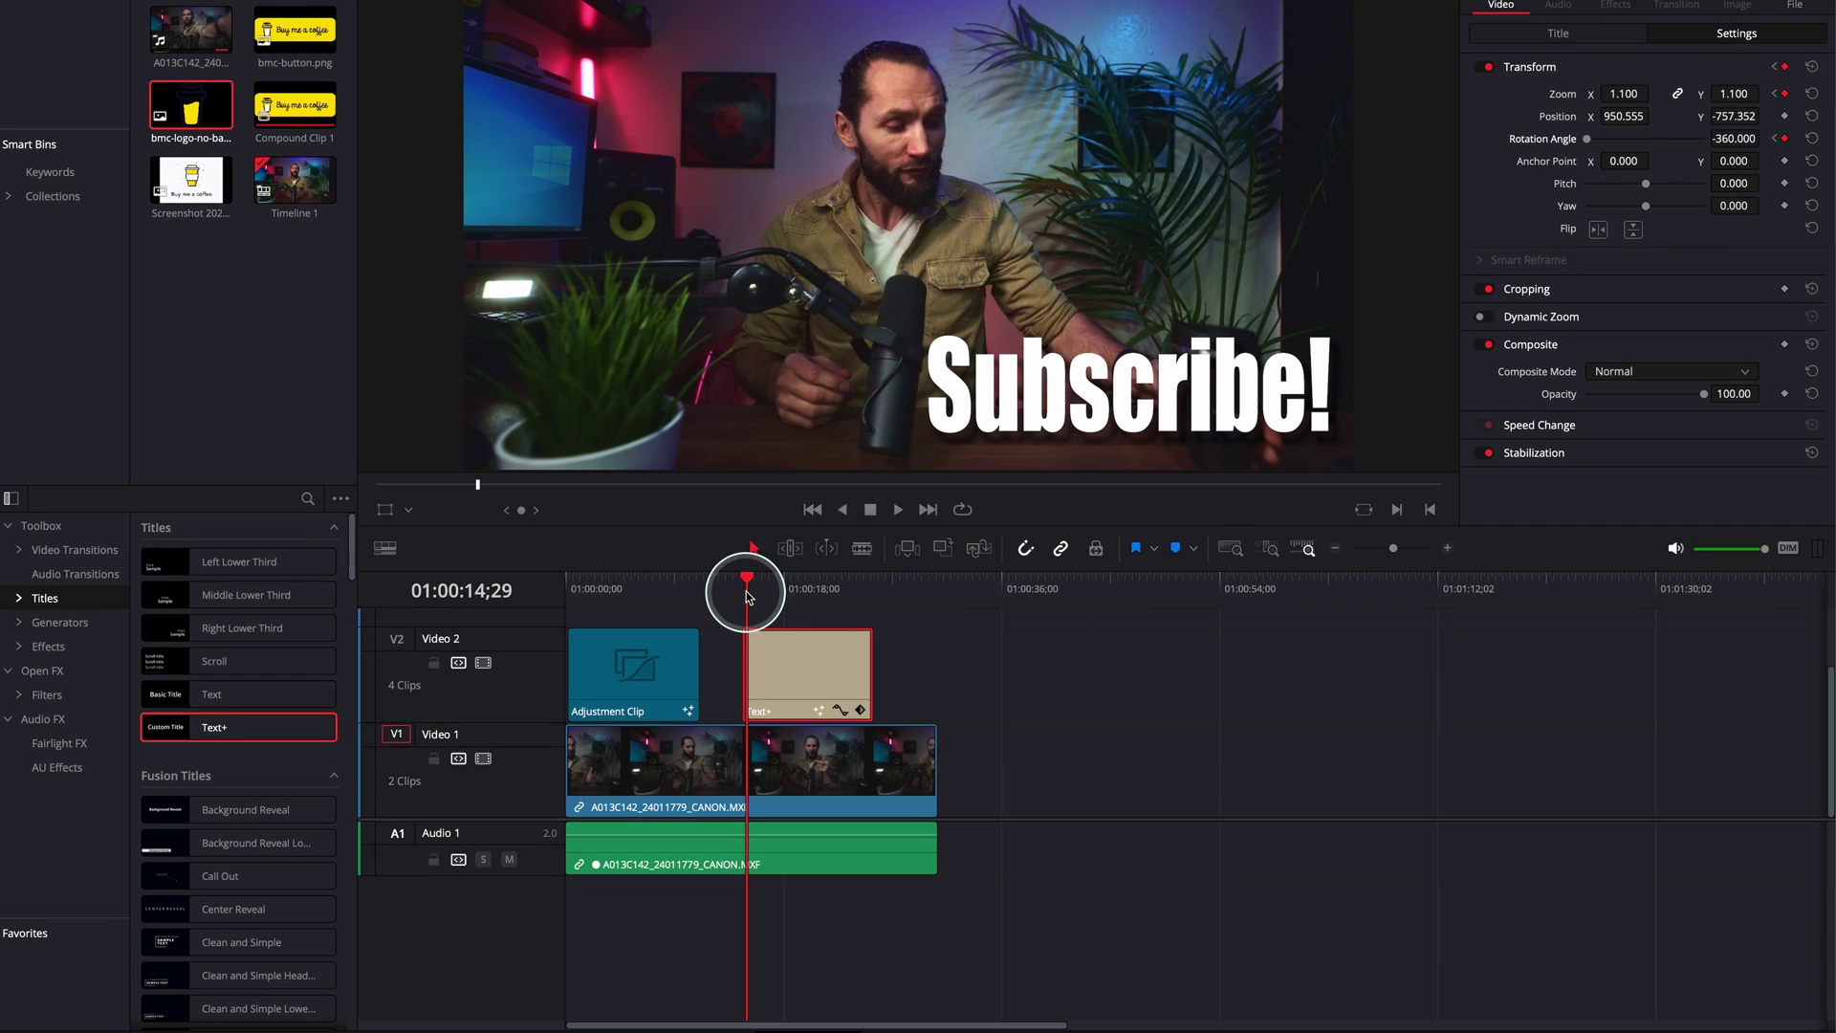
Step: Play back the title from its beginning to preview the combined spin and zoom-in
{"action": "left_click_drag", "start_coordinate": [750, 585], "coordinate": [745, 586]}
{"action": "key", "text": "space"}
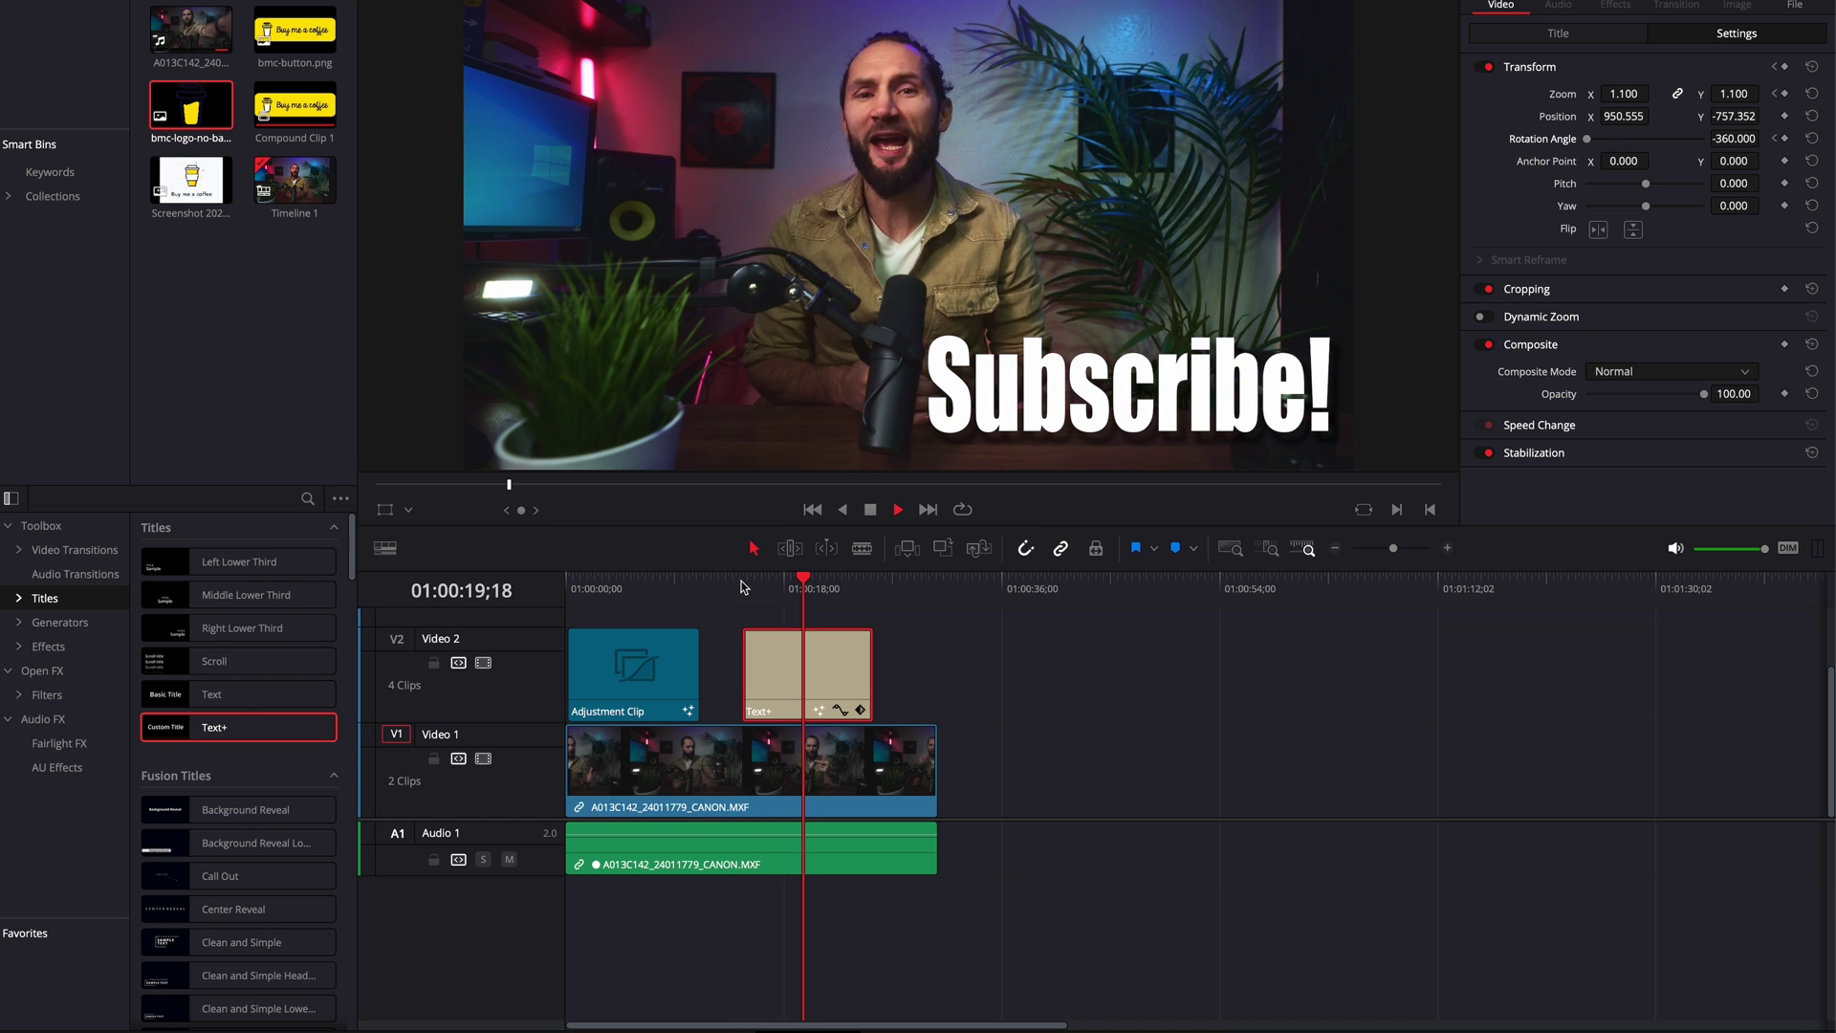
{"action": "left_click", "coordinate": [823, 673]}
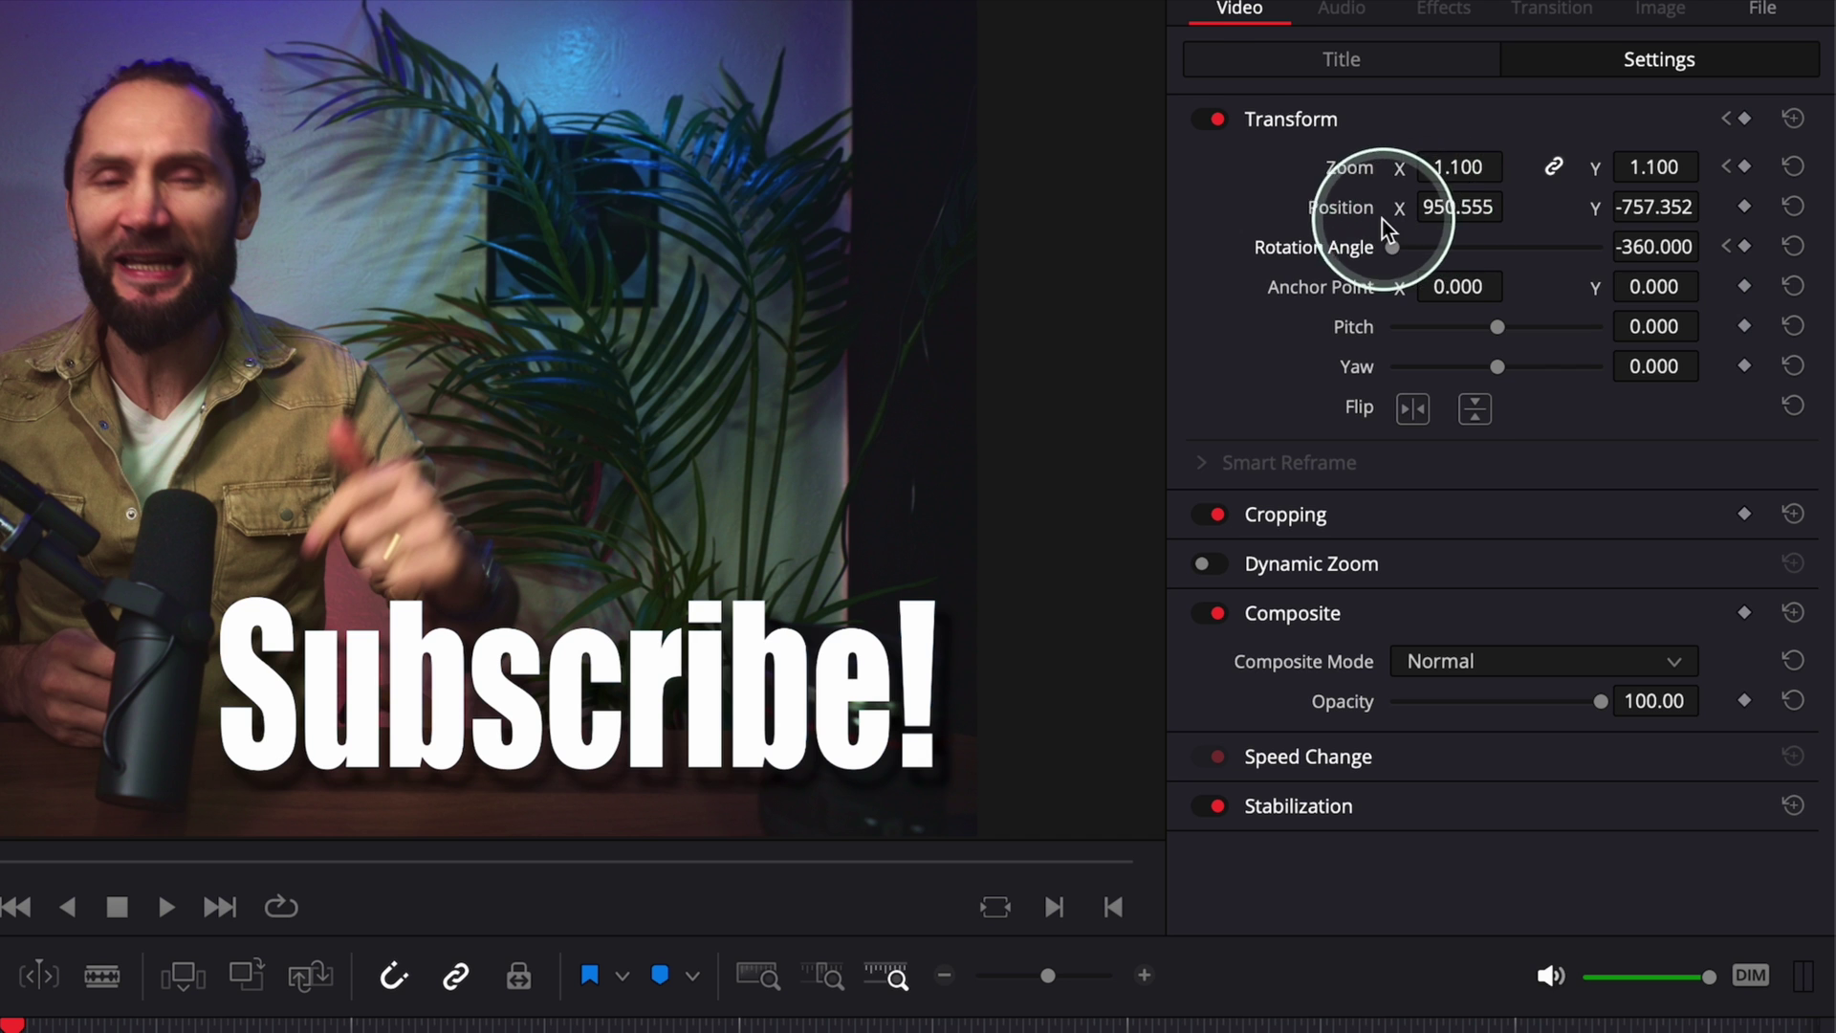
Step: Keyframe the title's Position at 01:00:20;09, and at 01:00:20;19 set Position X to about 2815 so it slides out of frame
{"action": "left_click", "coordinate": [1746, 207]}
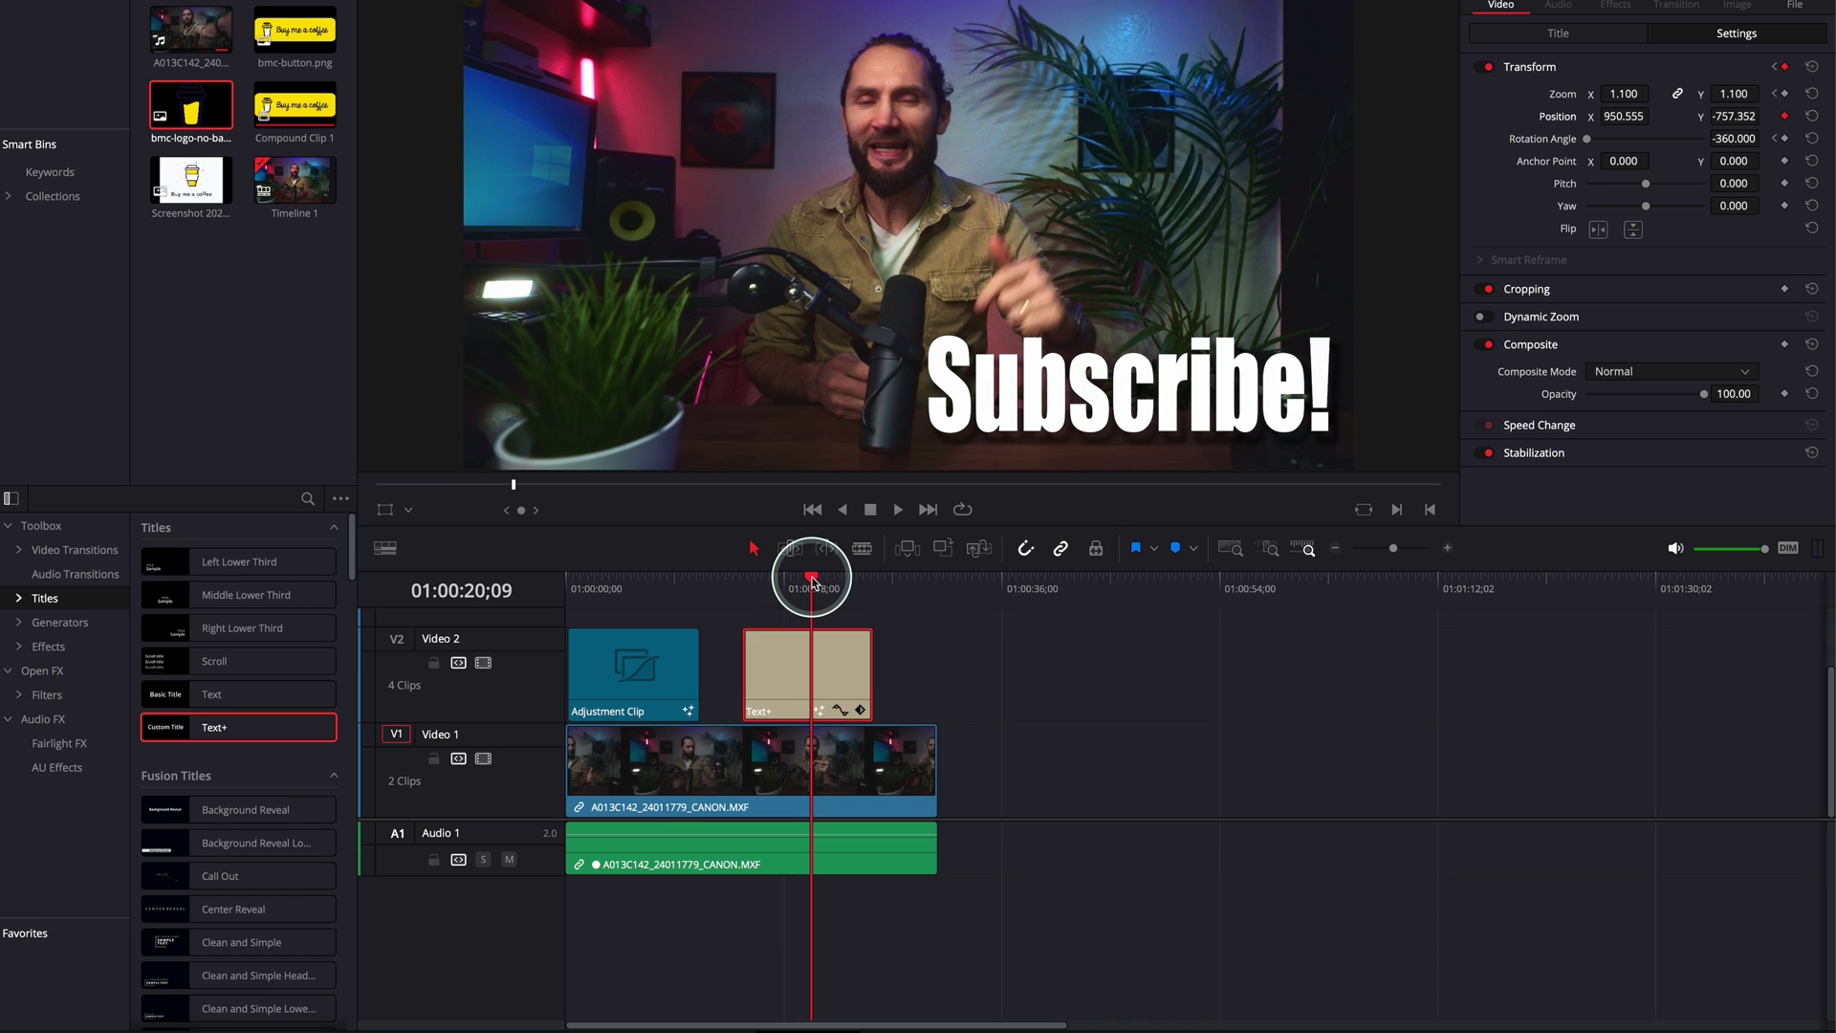
{"action": "left_click_drag", "start_coordinate": [811, 579], "coordinate": [815, 580]}
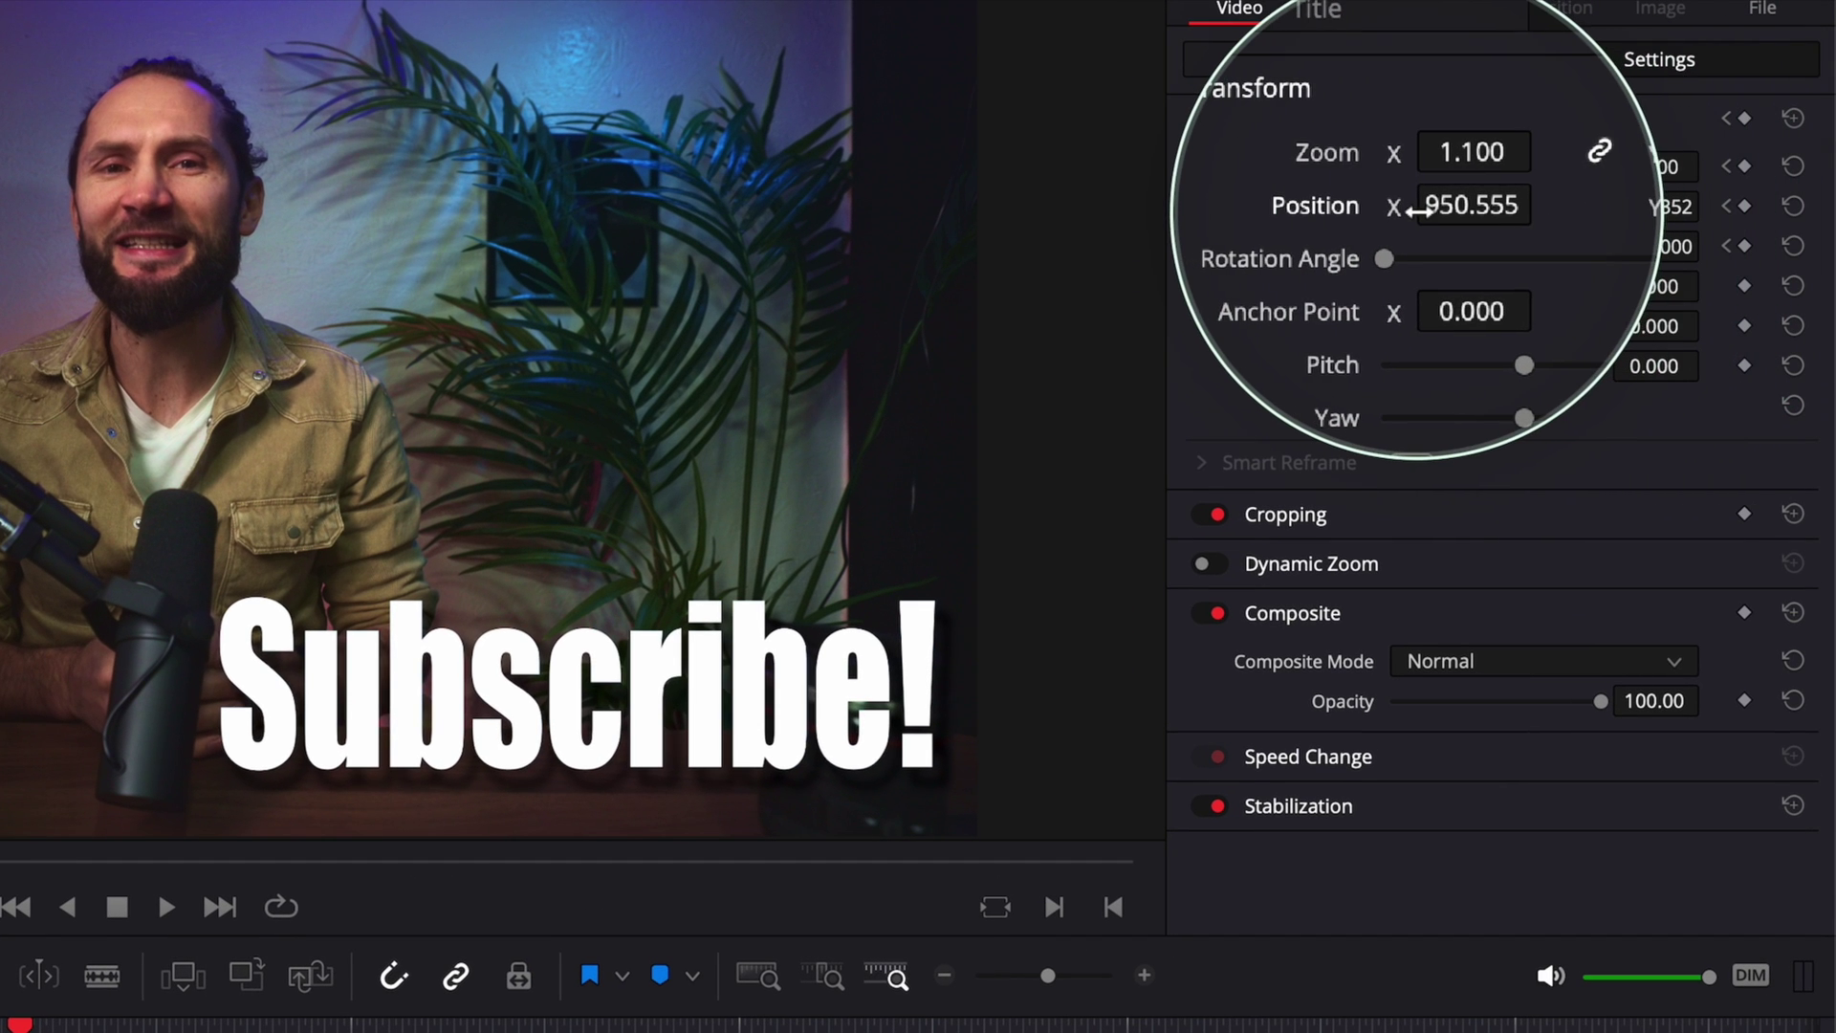
{"action": "left_click_drag", "start_coordinate": [1509, 203], "coordinate": [1515, 201]}
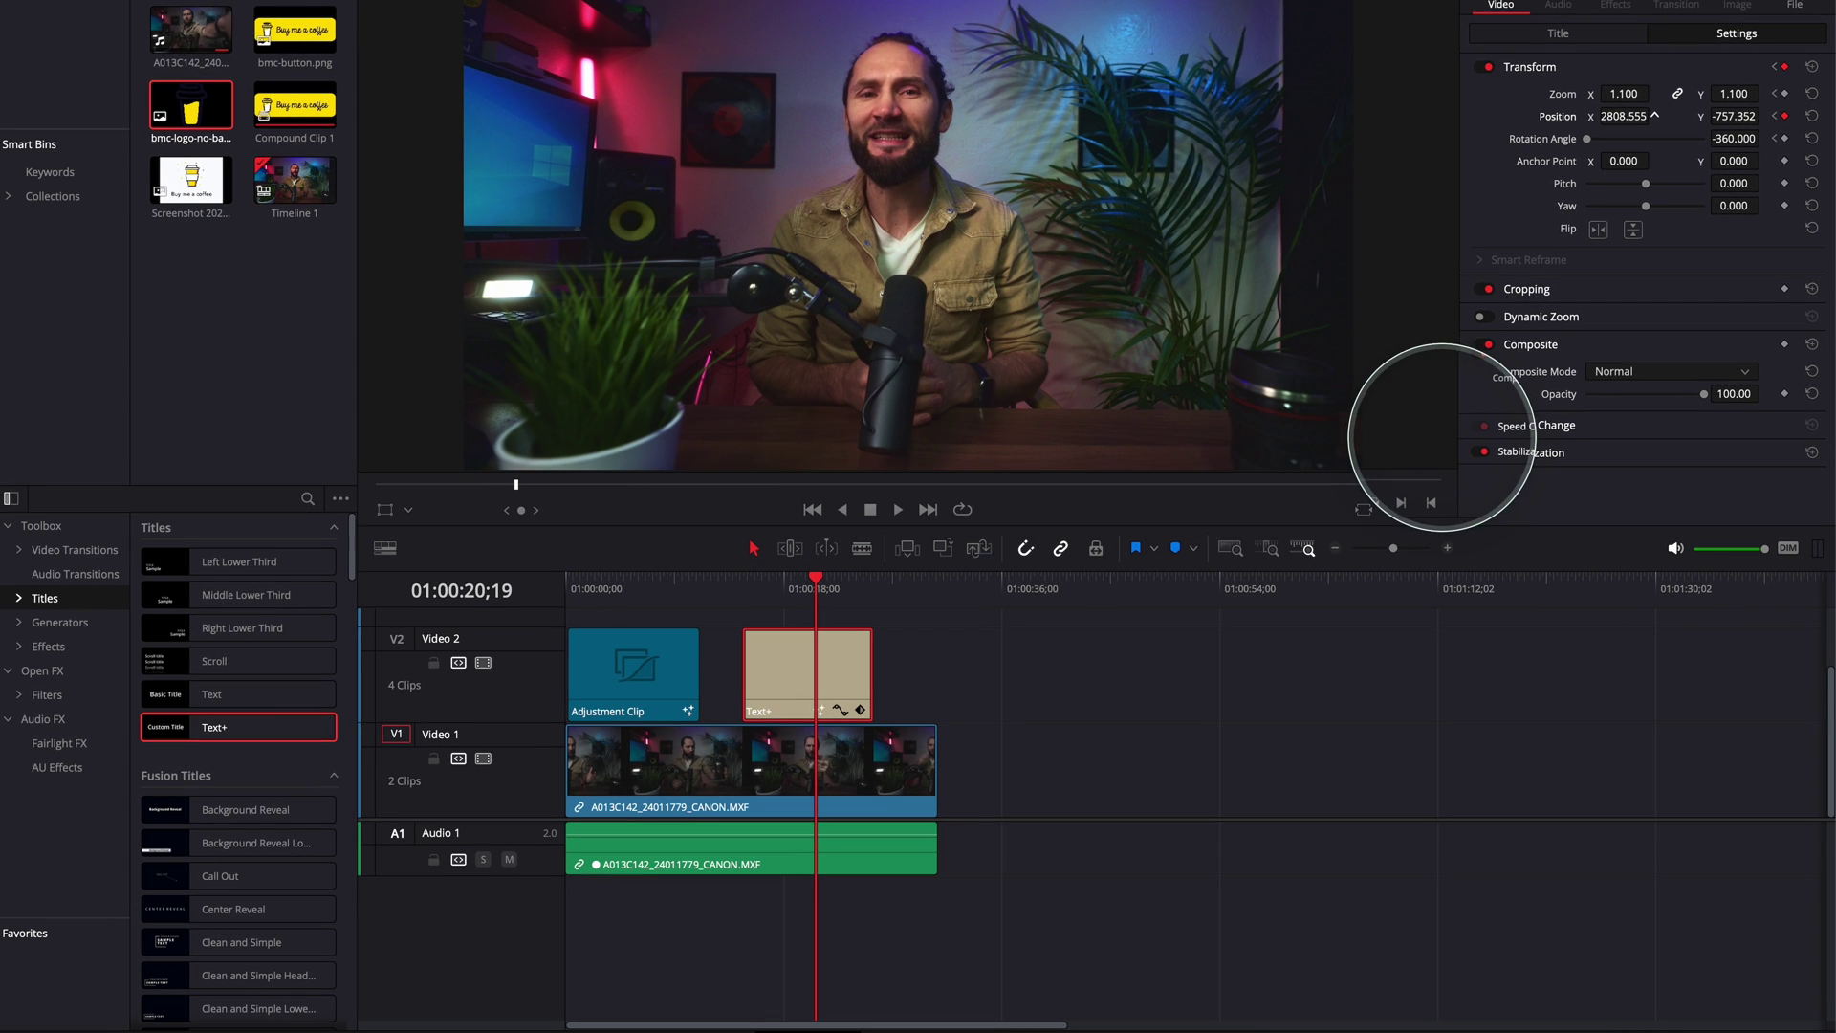
{"action": "left_click_drag", "start_coordinate": [1655, 116], "coordinate": [1658, 115]}
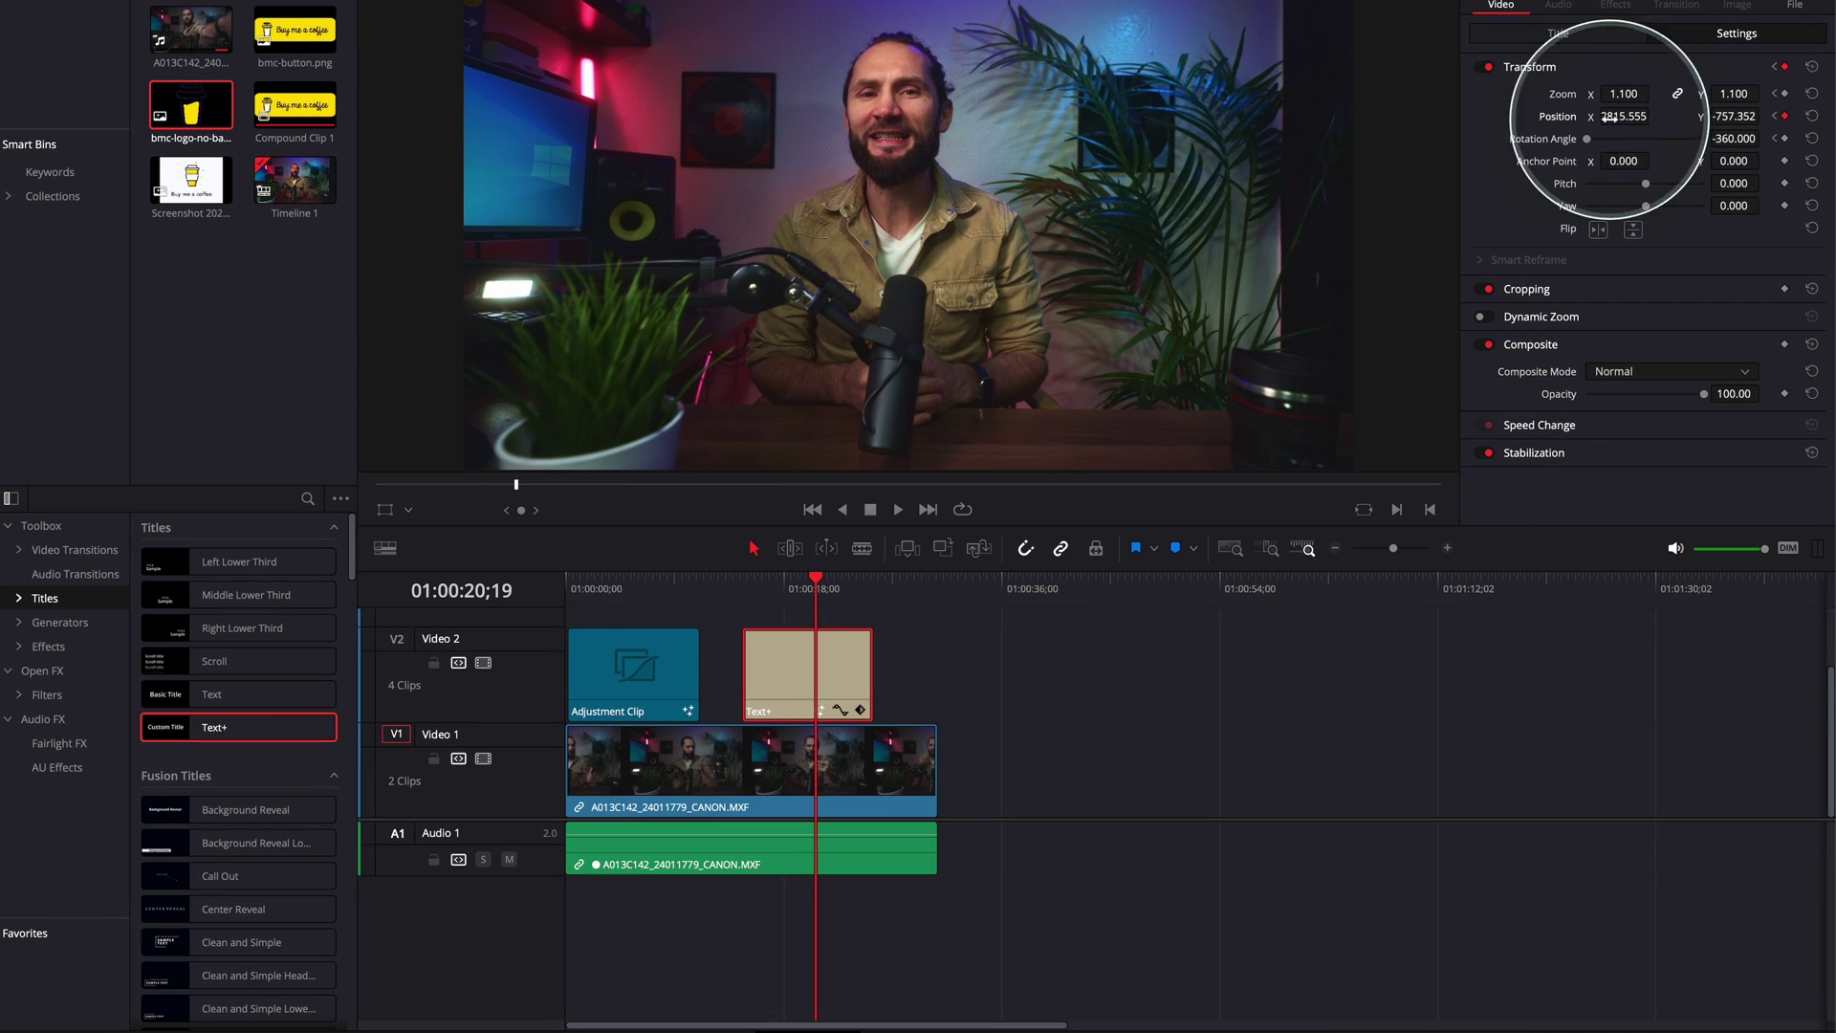
Step: Preview the title's entrance and slide-out, and step between its Zoom keyframes
{"action": "left_click_drag", "start_coordinate": [781, 593], "coordinate": [751, 587]}
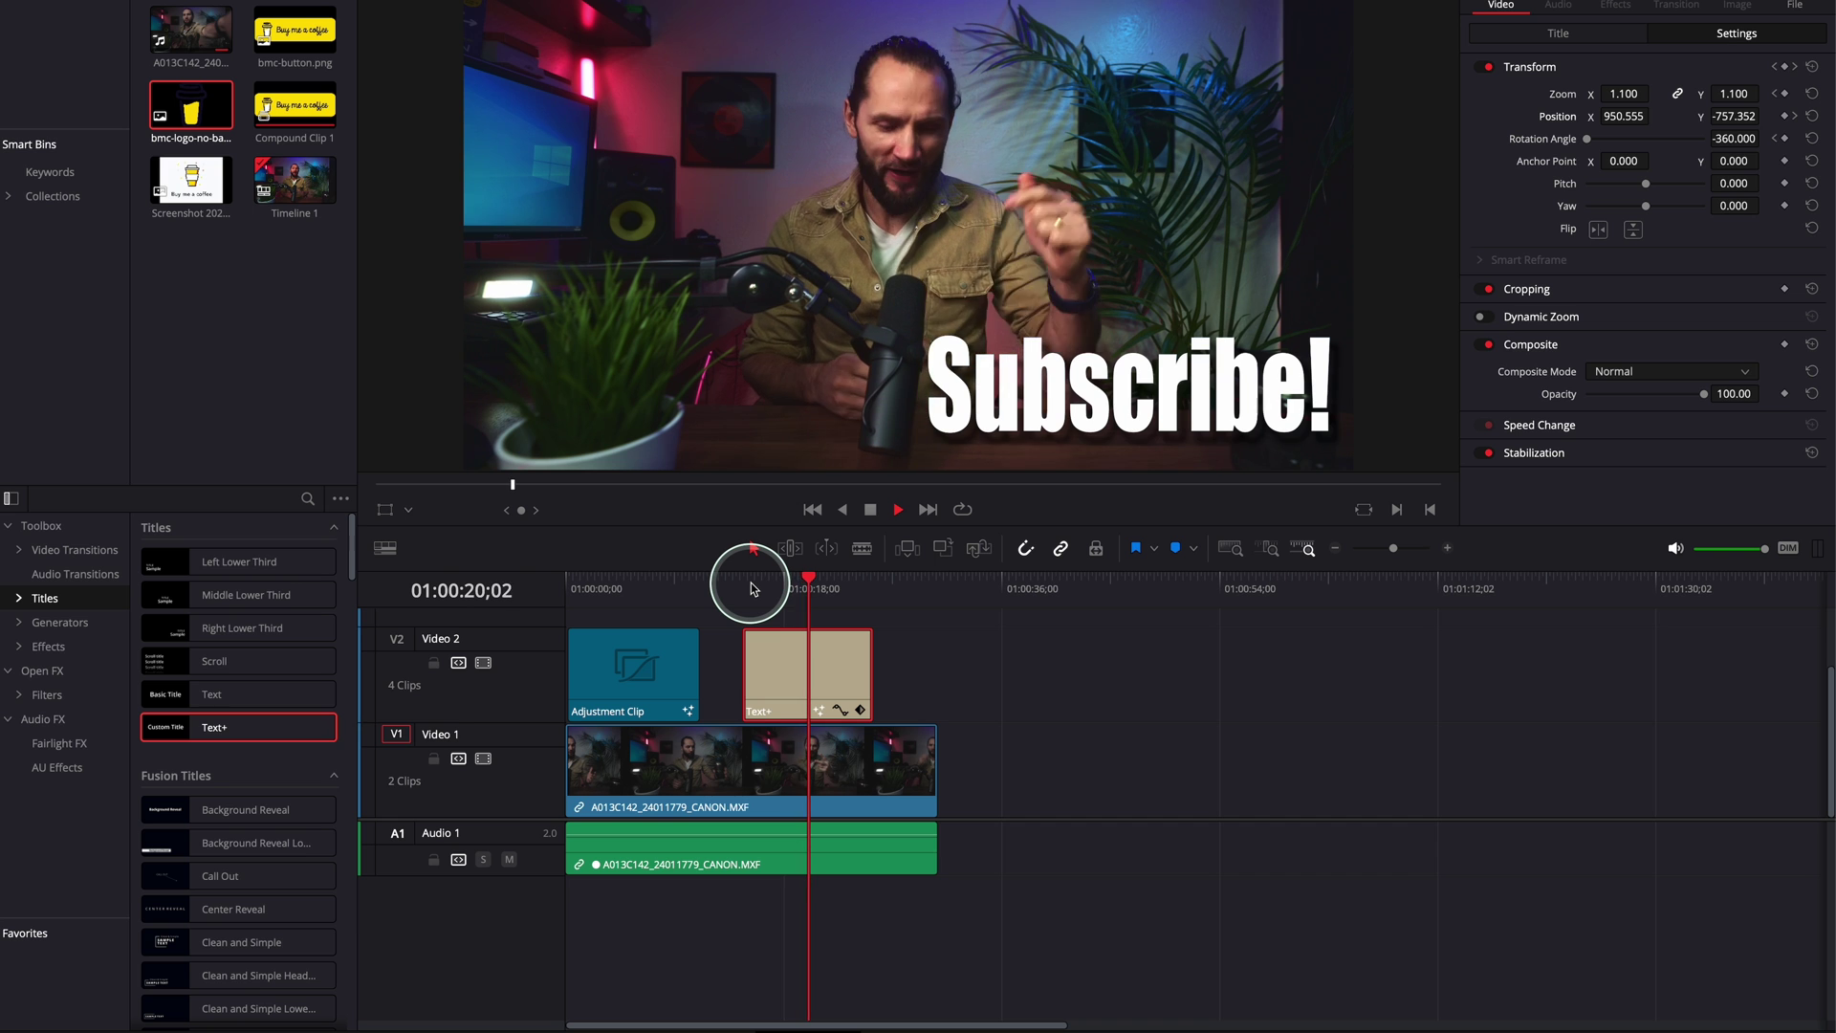
{"action": "key", "text": "space"}
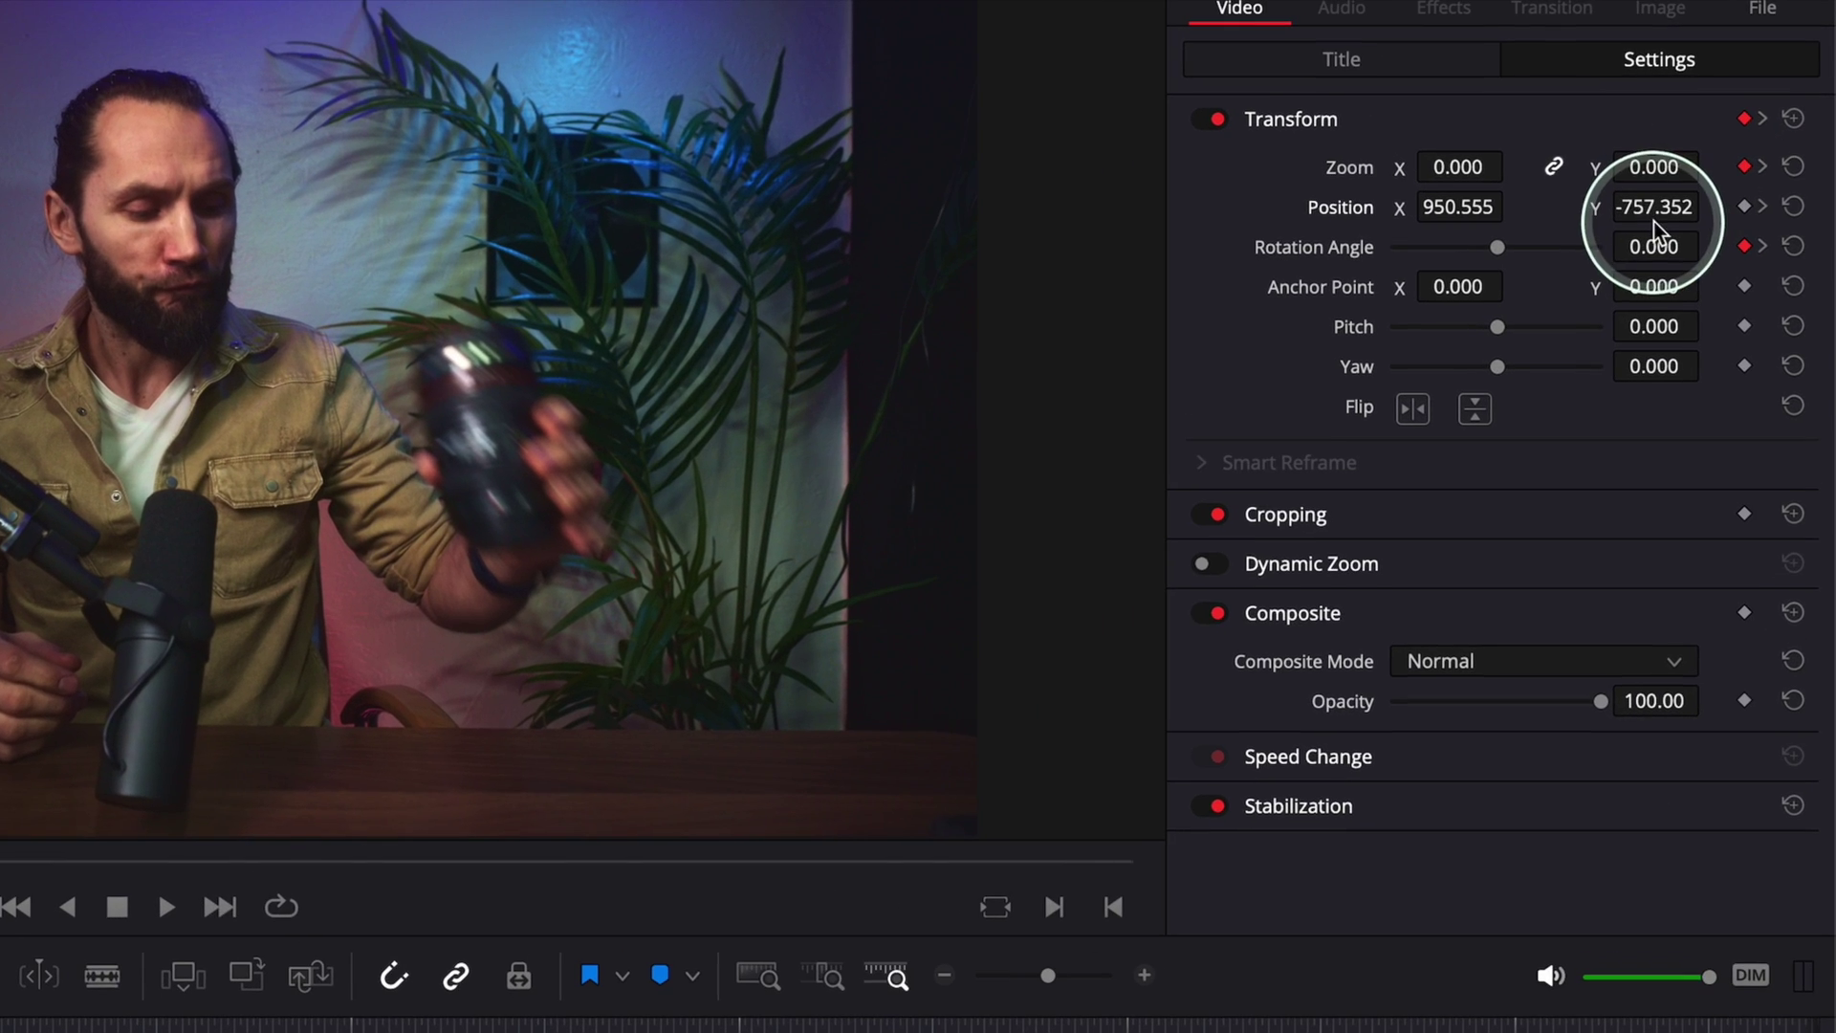
{"action": "left_click", "coordinate": [1763, 168]}
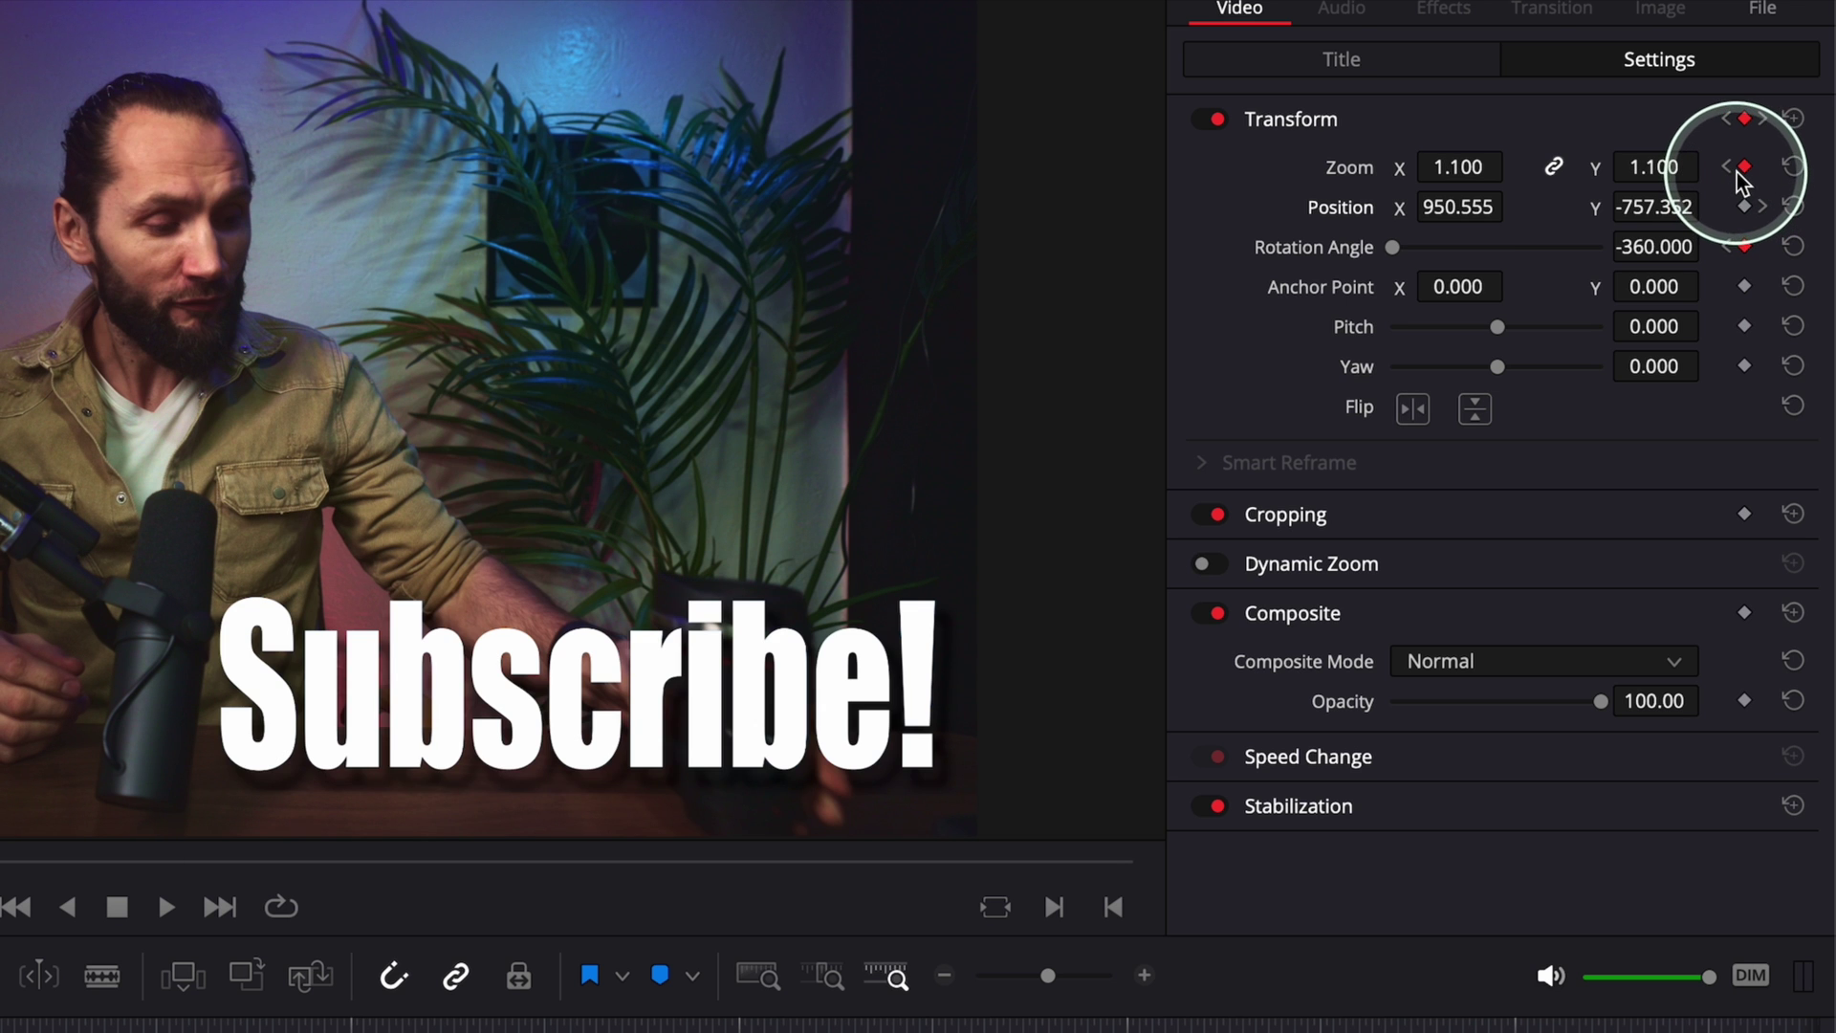
{"action": "left_click", "coordinate": [1730, 168]}
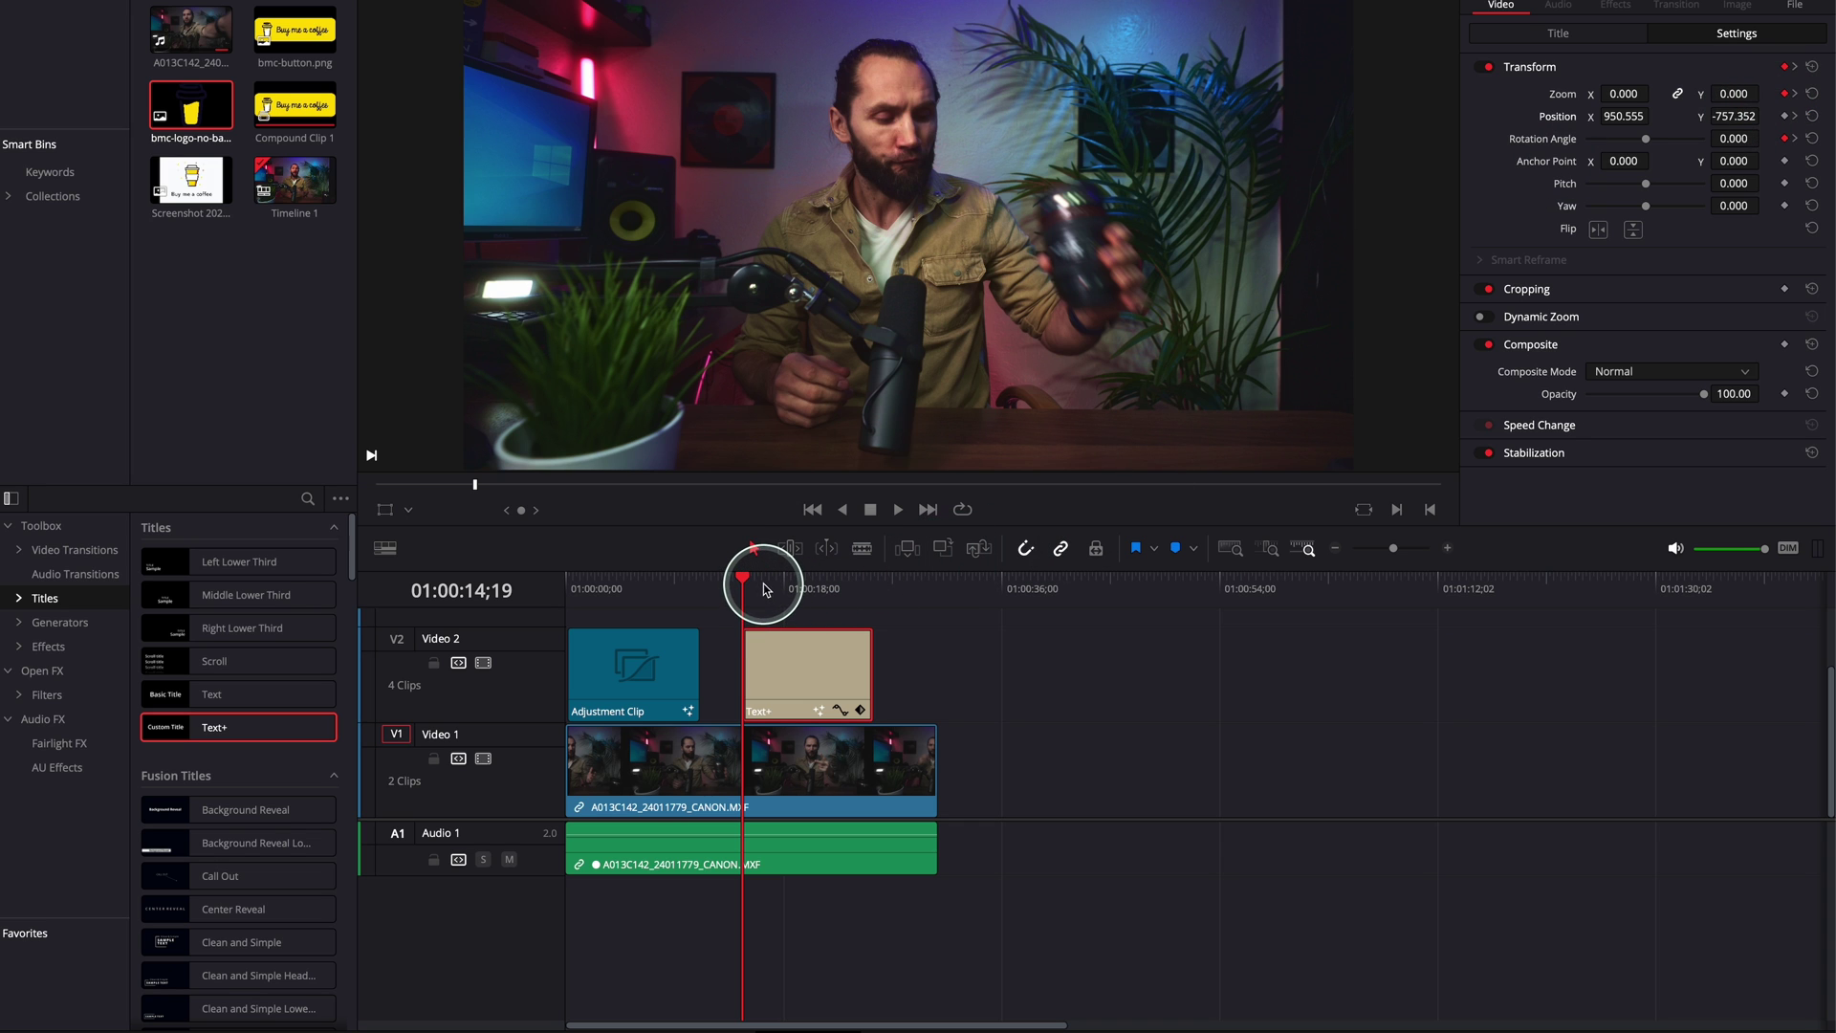
Step: Scrub through the title clip and replay its entrance from the first frame
{"action": "left_click_drag", "start_coordinate": [747, 578], "coordinate": [799, 584]}
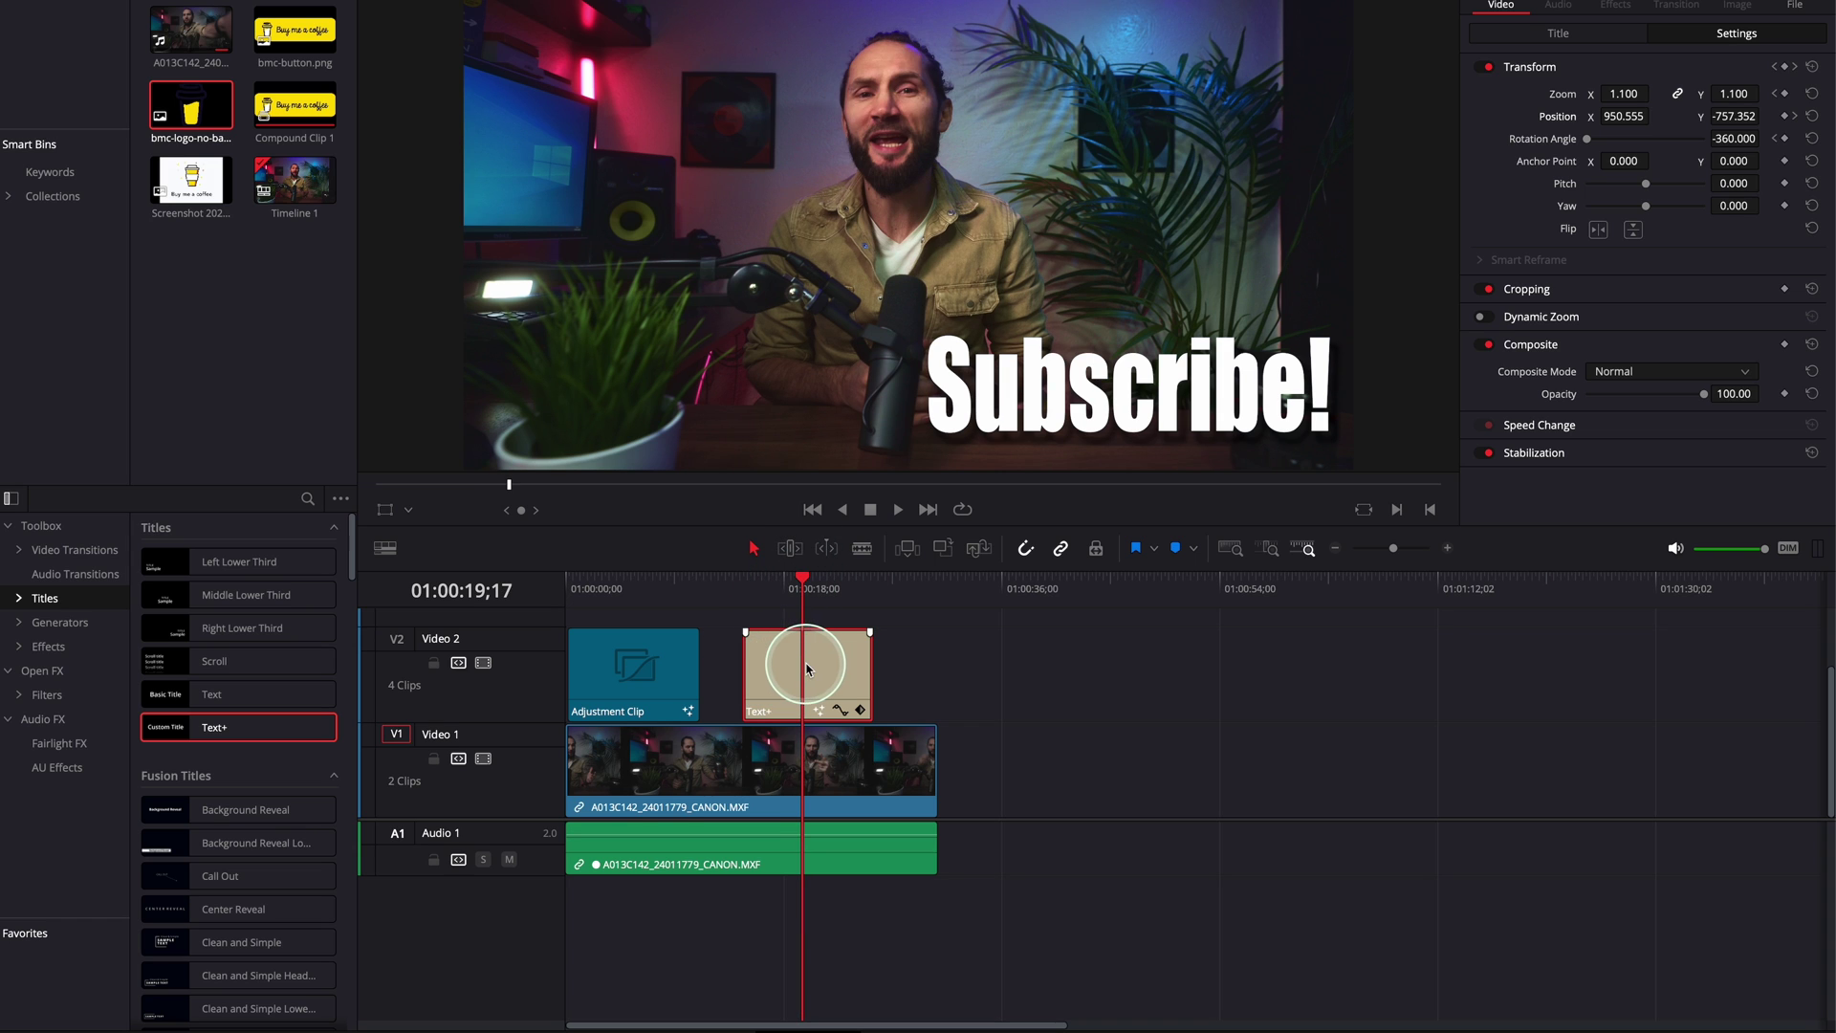
{"action": "left_click_drag", "start_coordinate": [762, 600], "coordinate": [752, 600]}
{"action": "key", "text": "space"}
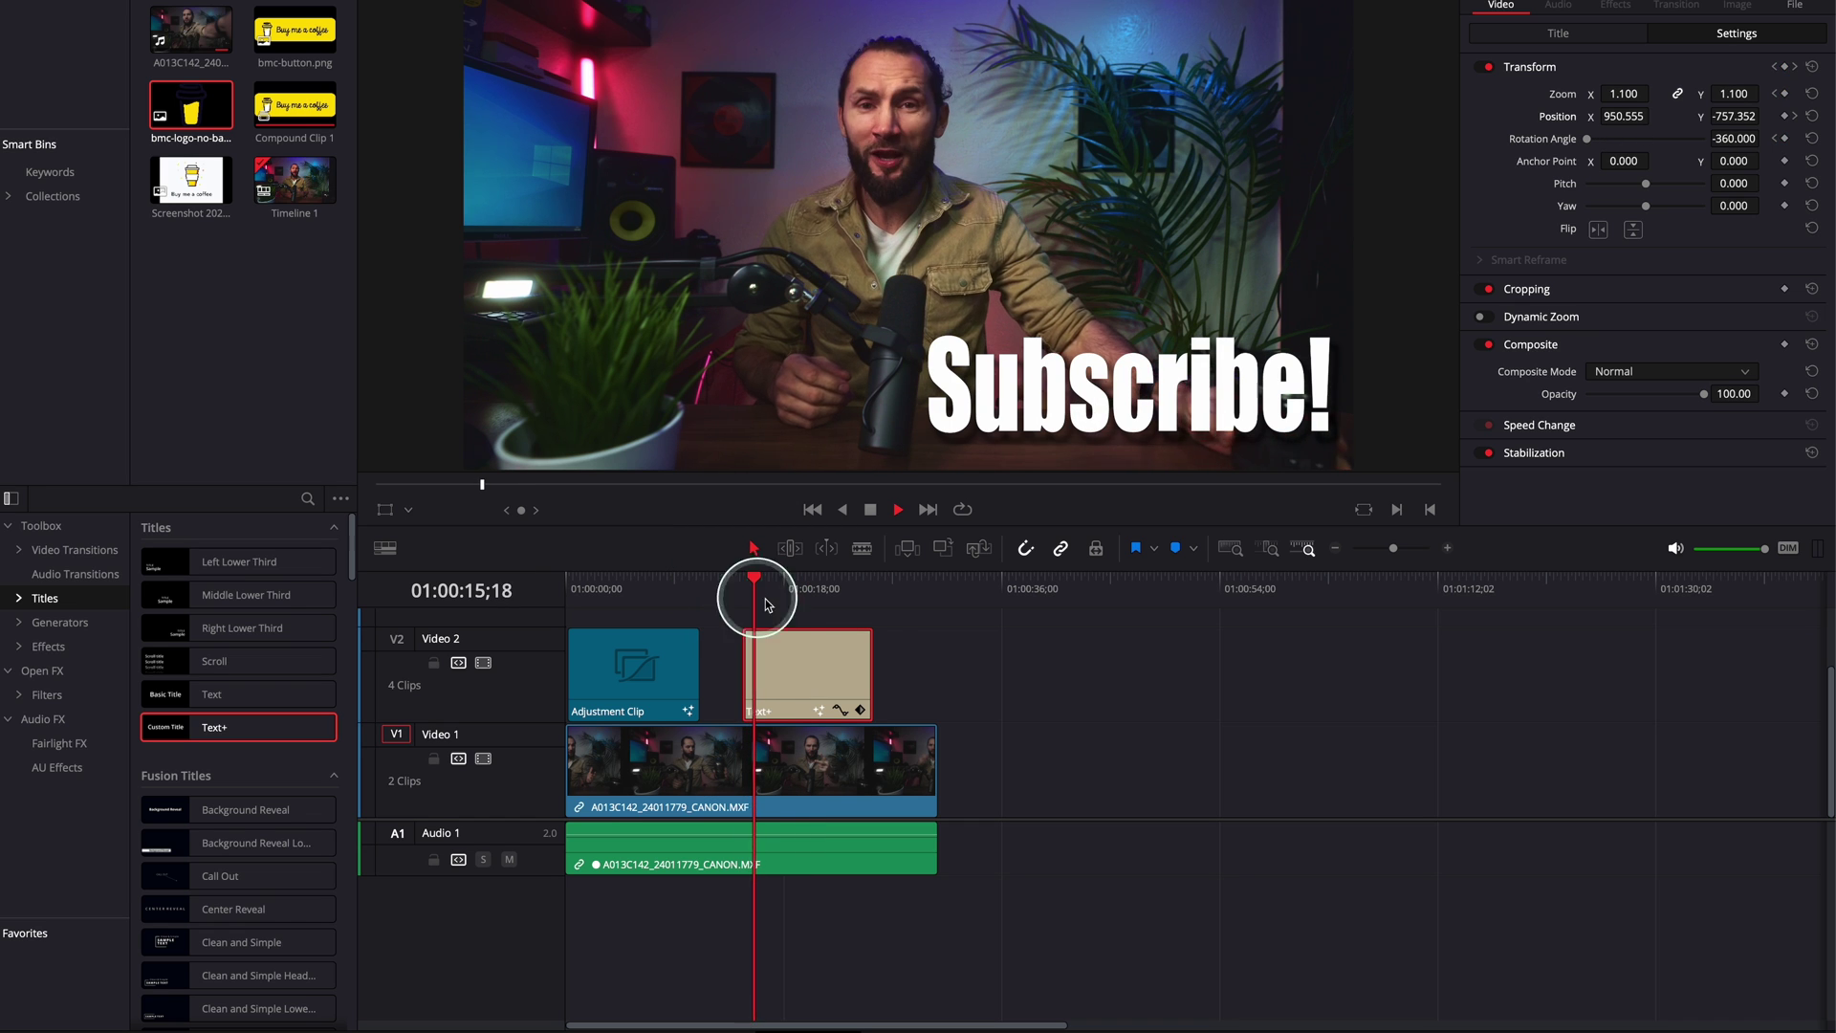
{"action": "key", "text": "space"}
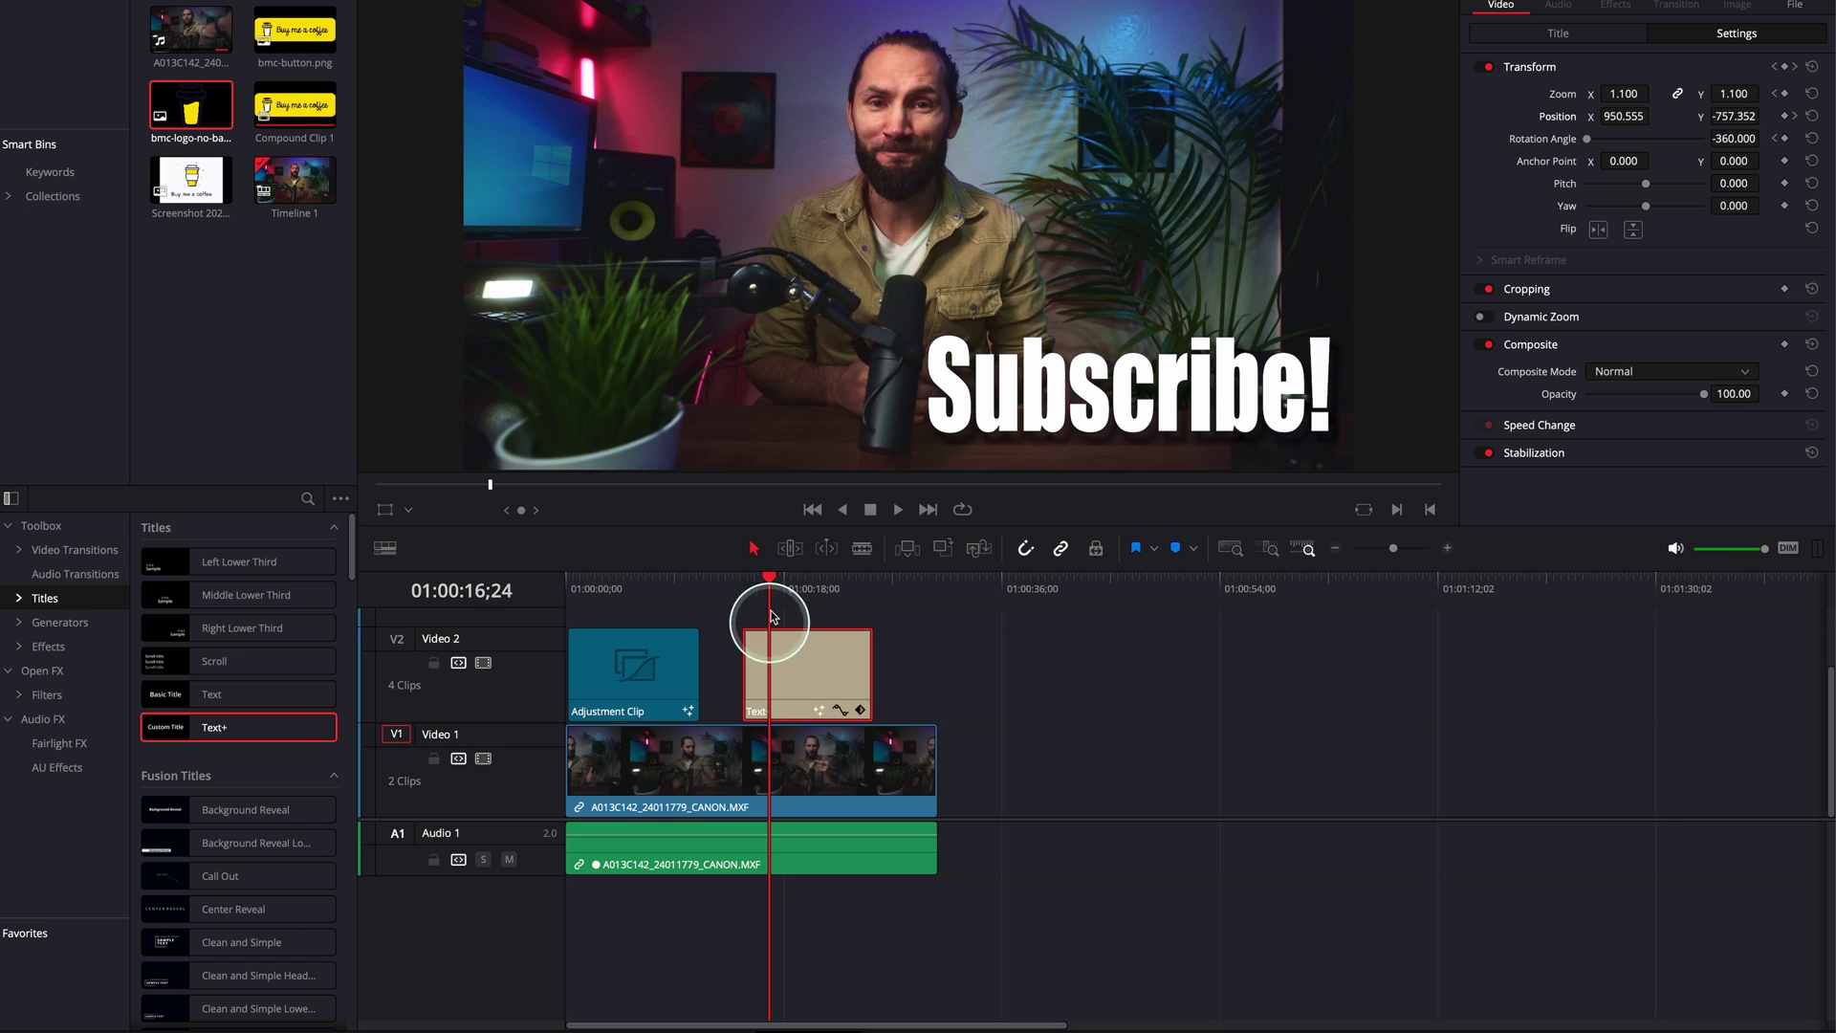
{"action": "left_click_drag", "start_coordinate": [757, 590], "coordinate": [751, 588]}
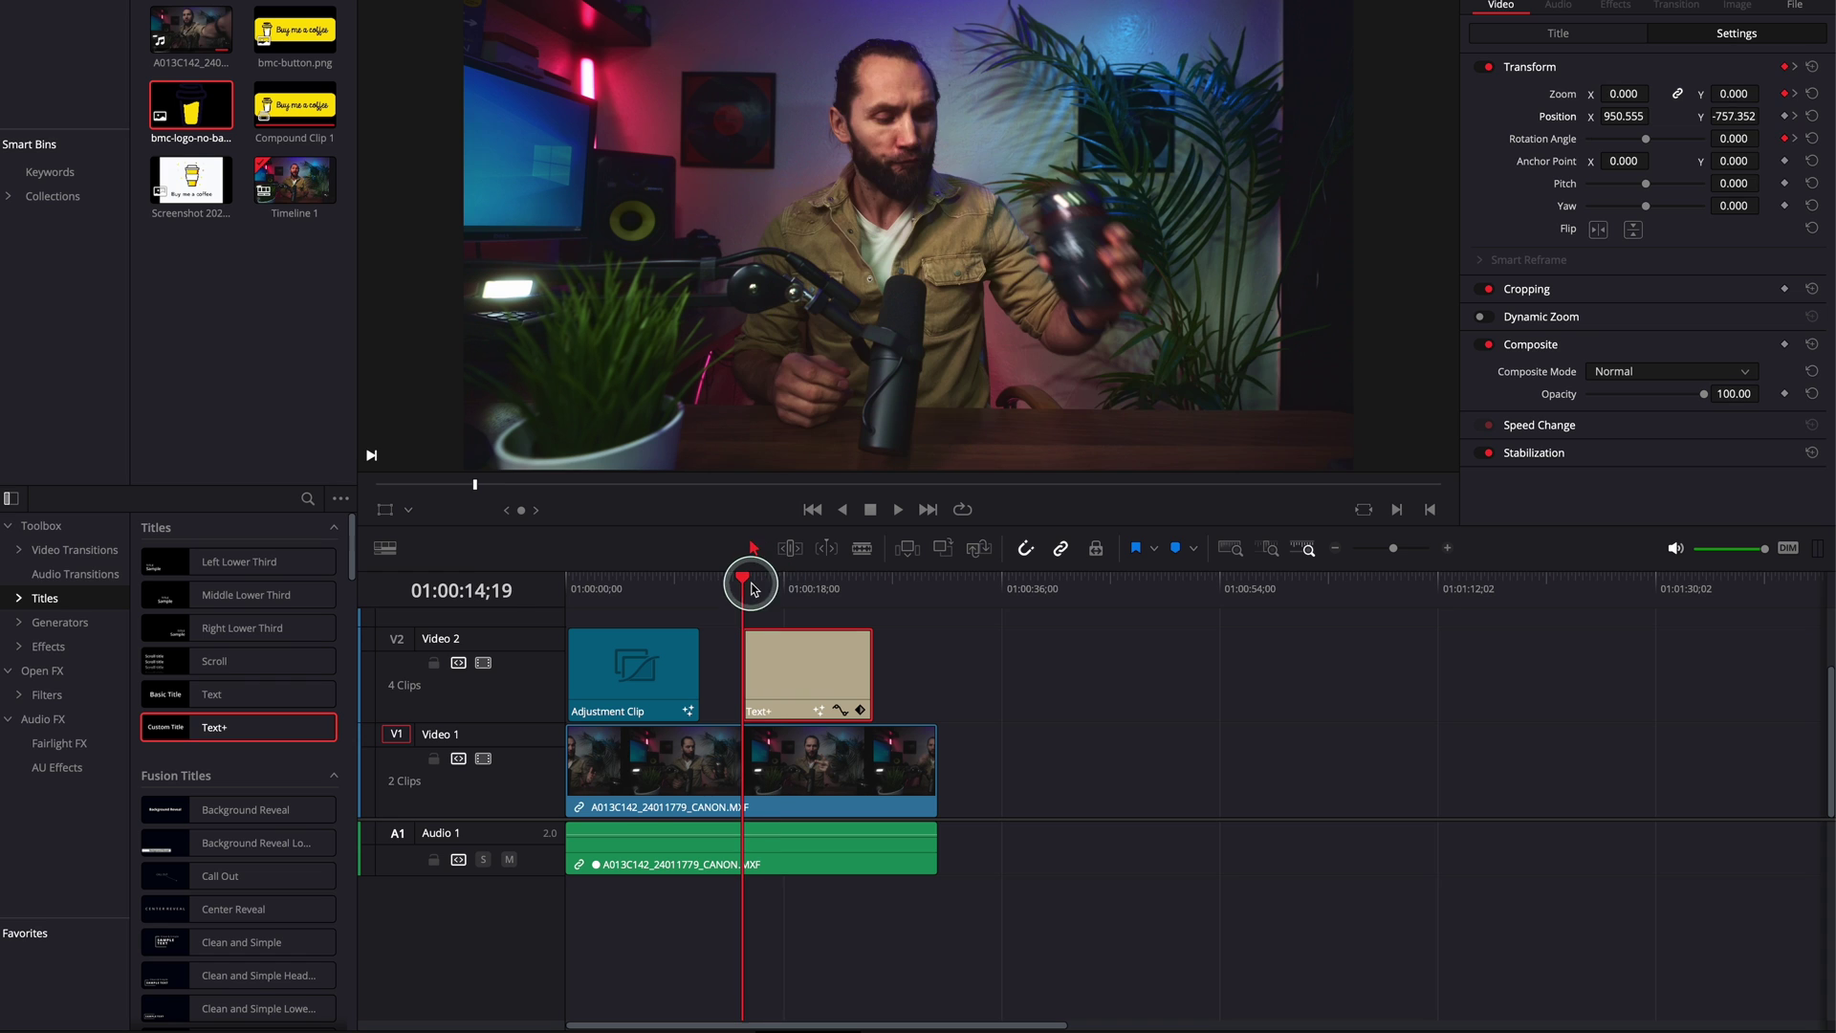
{"action": "key", "text": "space"}
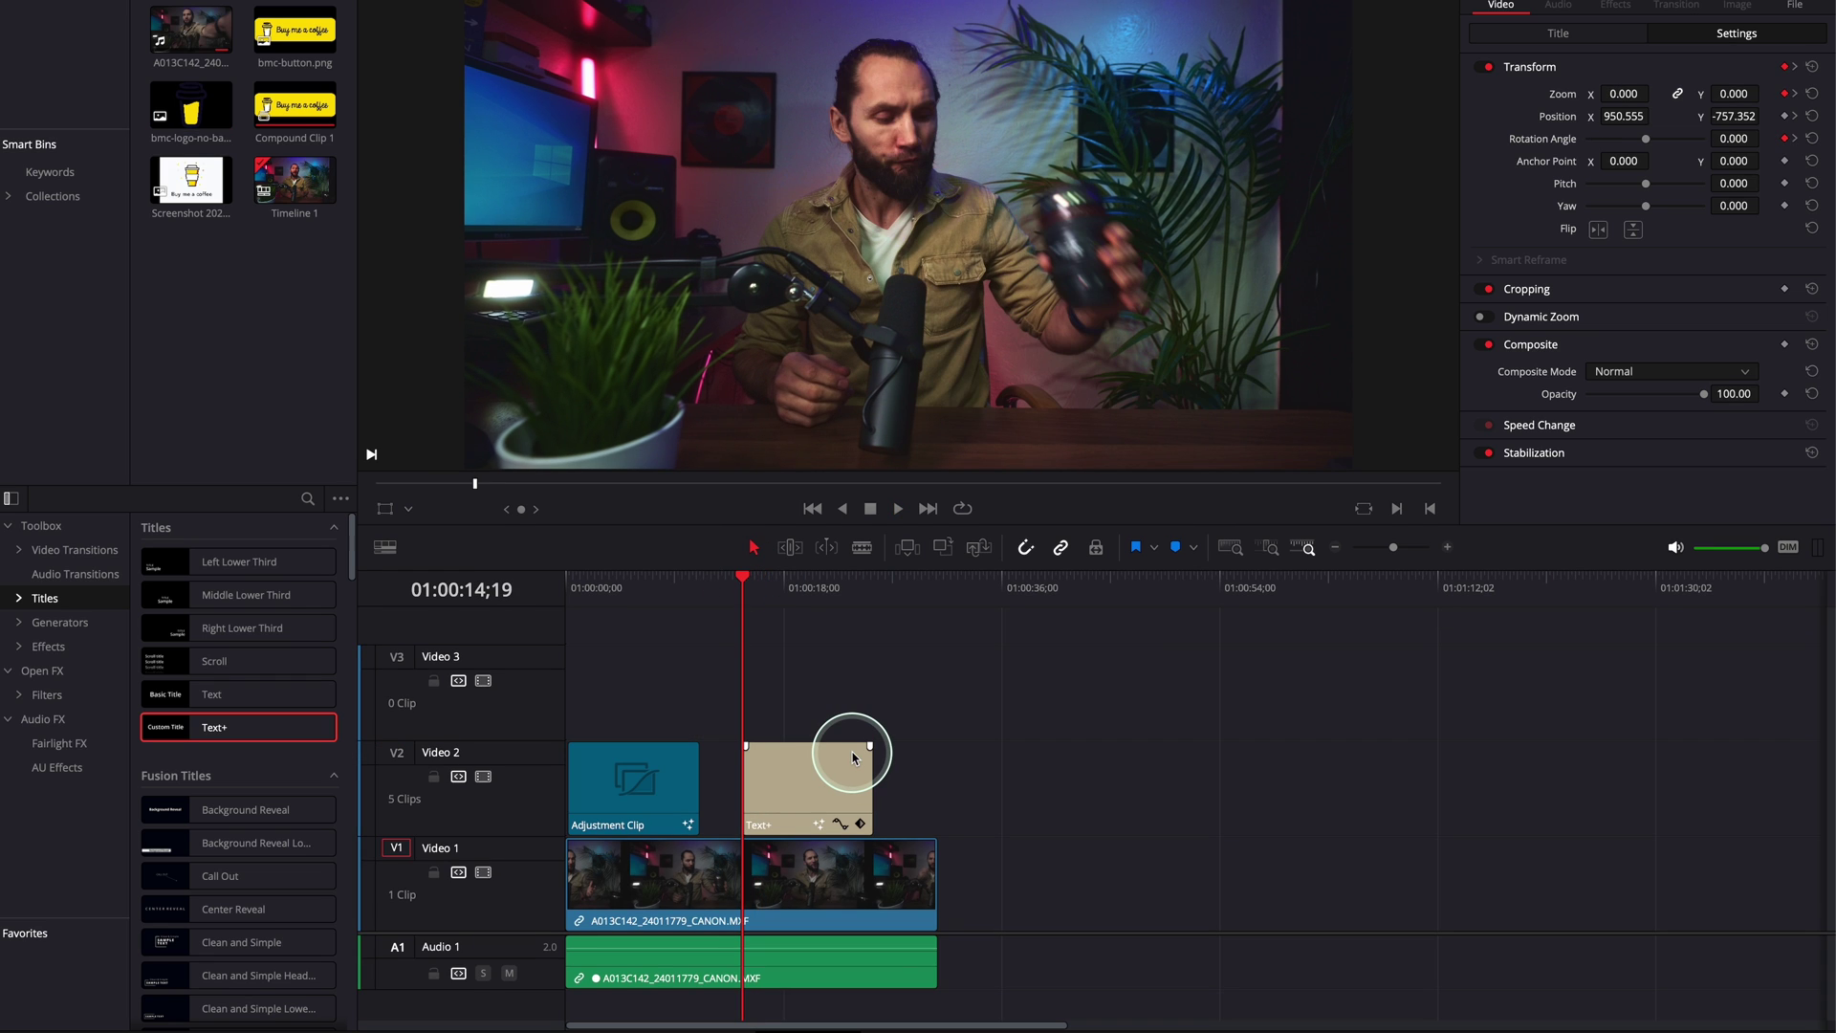
Step: Add the yellow Buy me a coffee button image from Finder to Video 2 at about 01:01:12 and select the clip
{"action": "mouse_move", "coordinate": [727, 1023]}
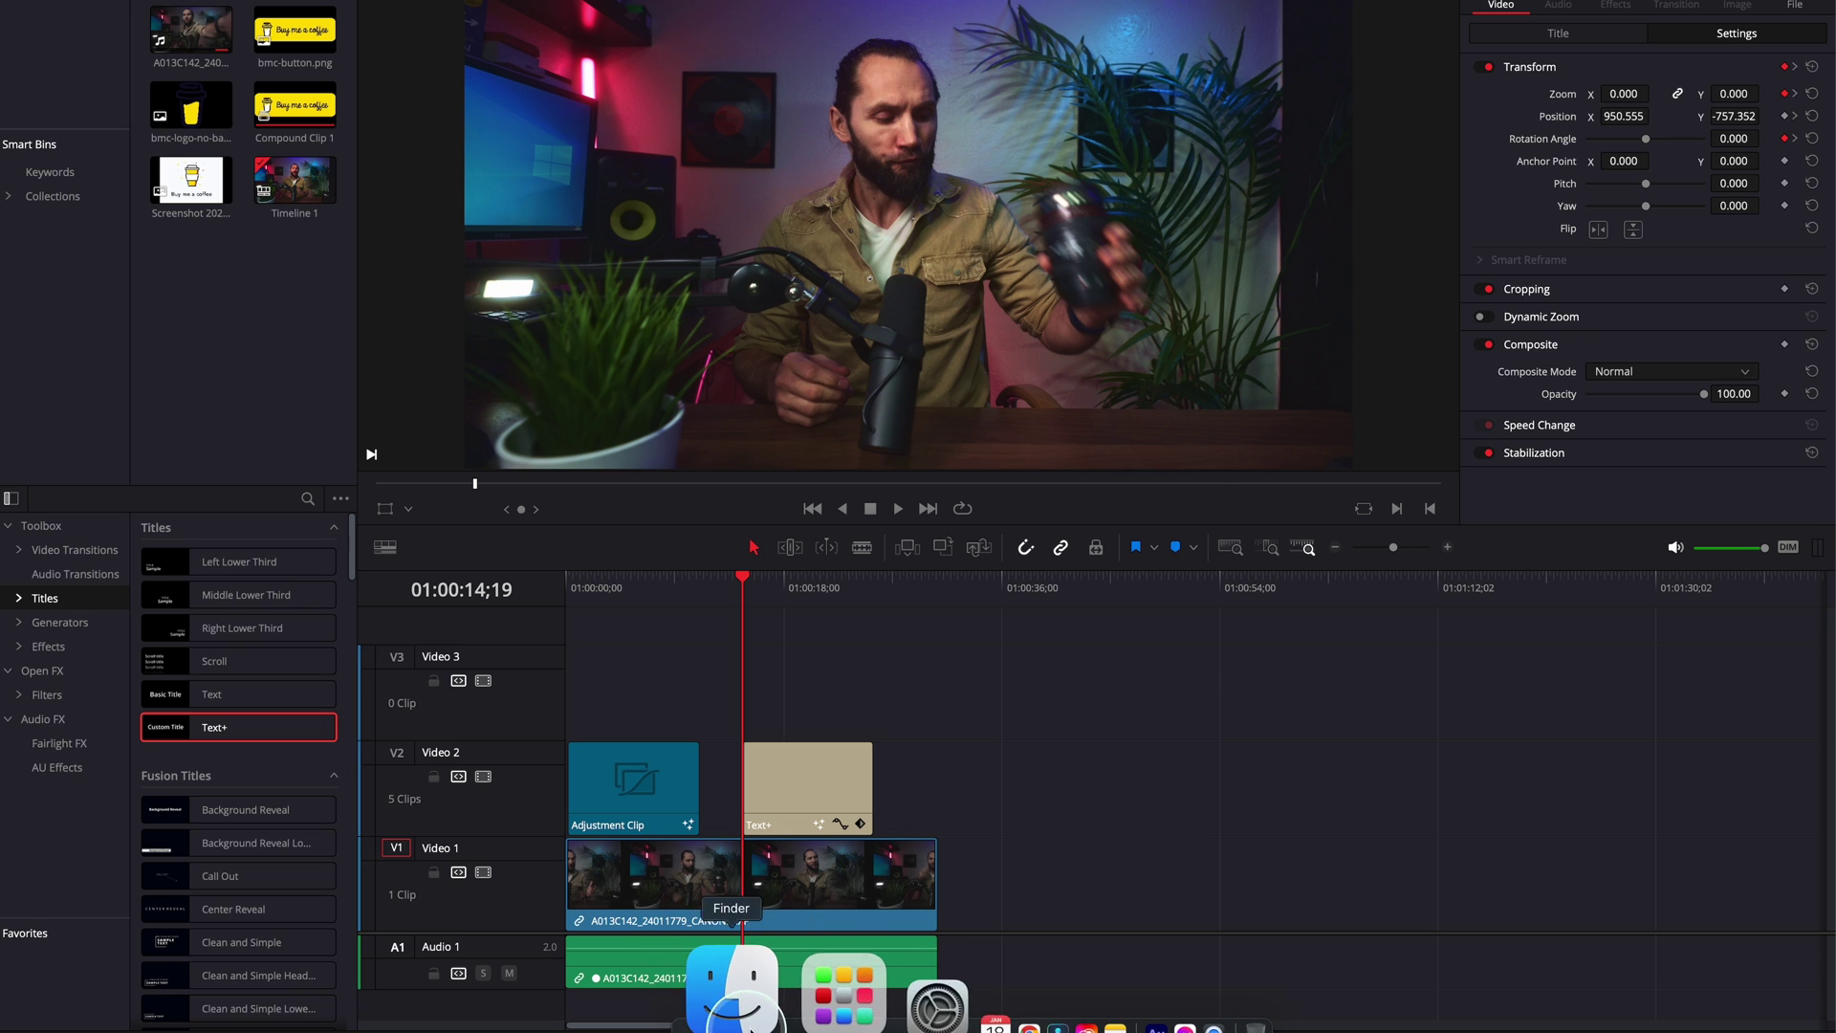
{"action": "left_click", "coordinate": [751, 990]}
{"action": "left_click_drag", "start_coordinate": [809, 673], "coordinate": [1449, 782]}
{"action": "left_click", "coordinate": [1474, 787]}
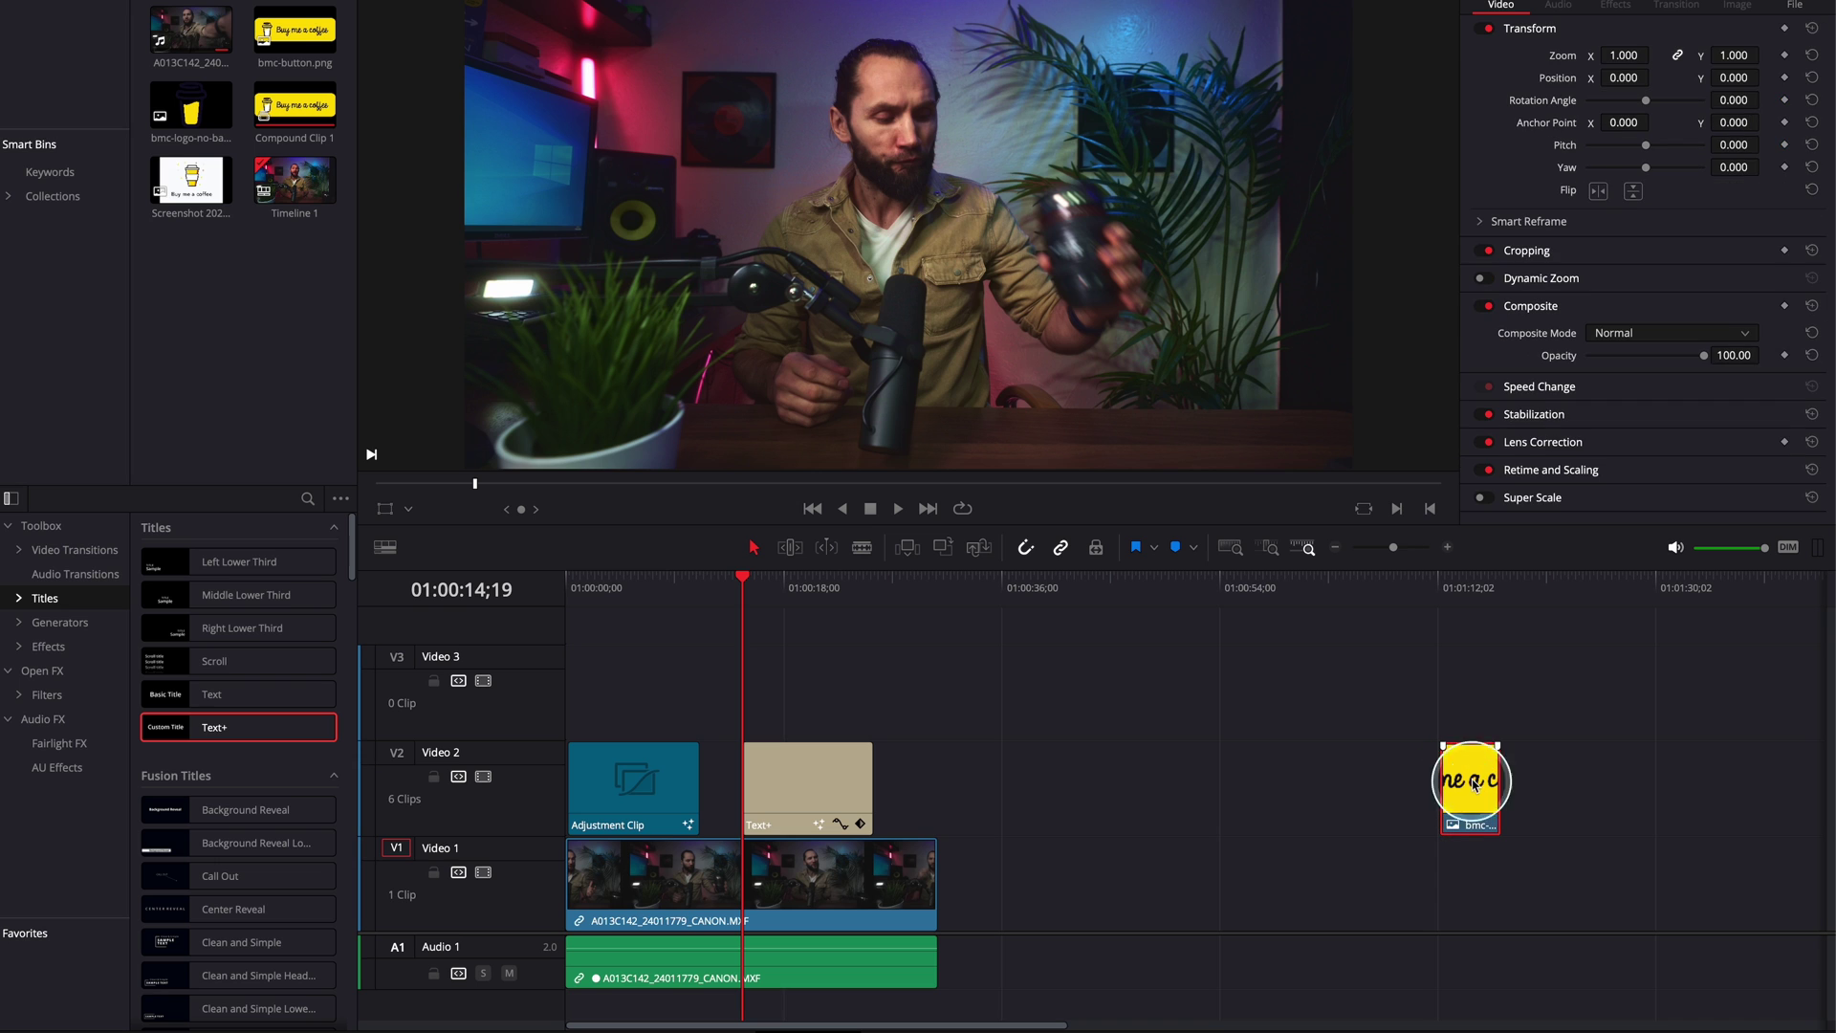
Step: Lengthen the button image and fit it on Video 3 from 01:00:11;03 to the Video 1 clip's end, with the Text+ title moved to about 01:00:36
{"action": "left_click", "coordinate": [1456, 591]}
{"action": "left_click_drag", "start_coordinate": [1498, 775], "coordinate": [1654, 776]}
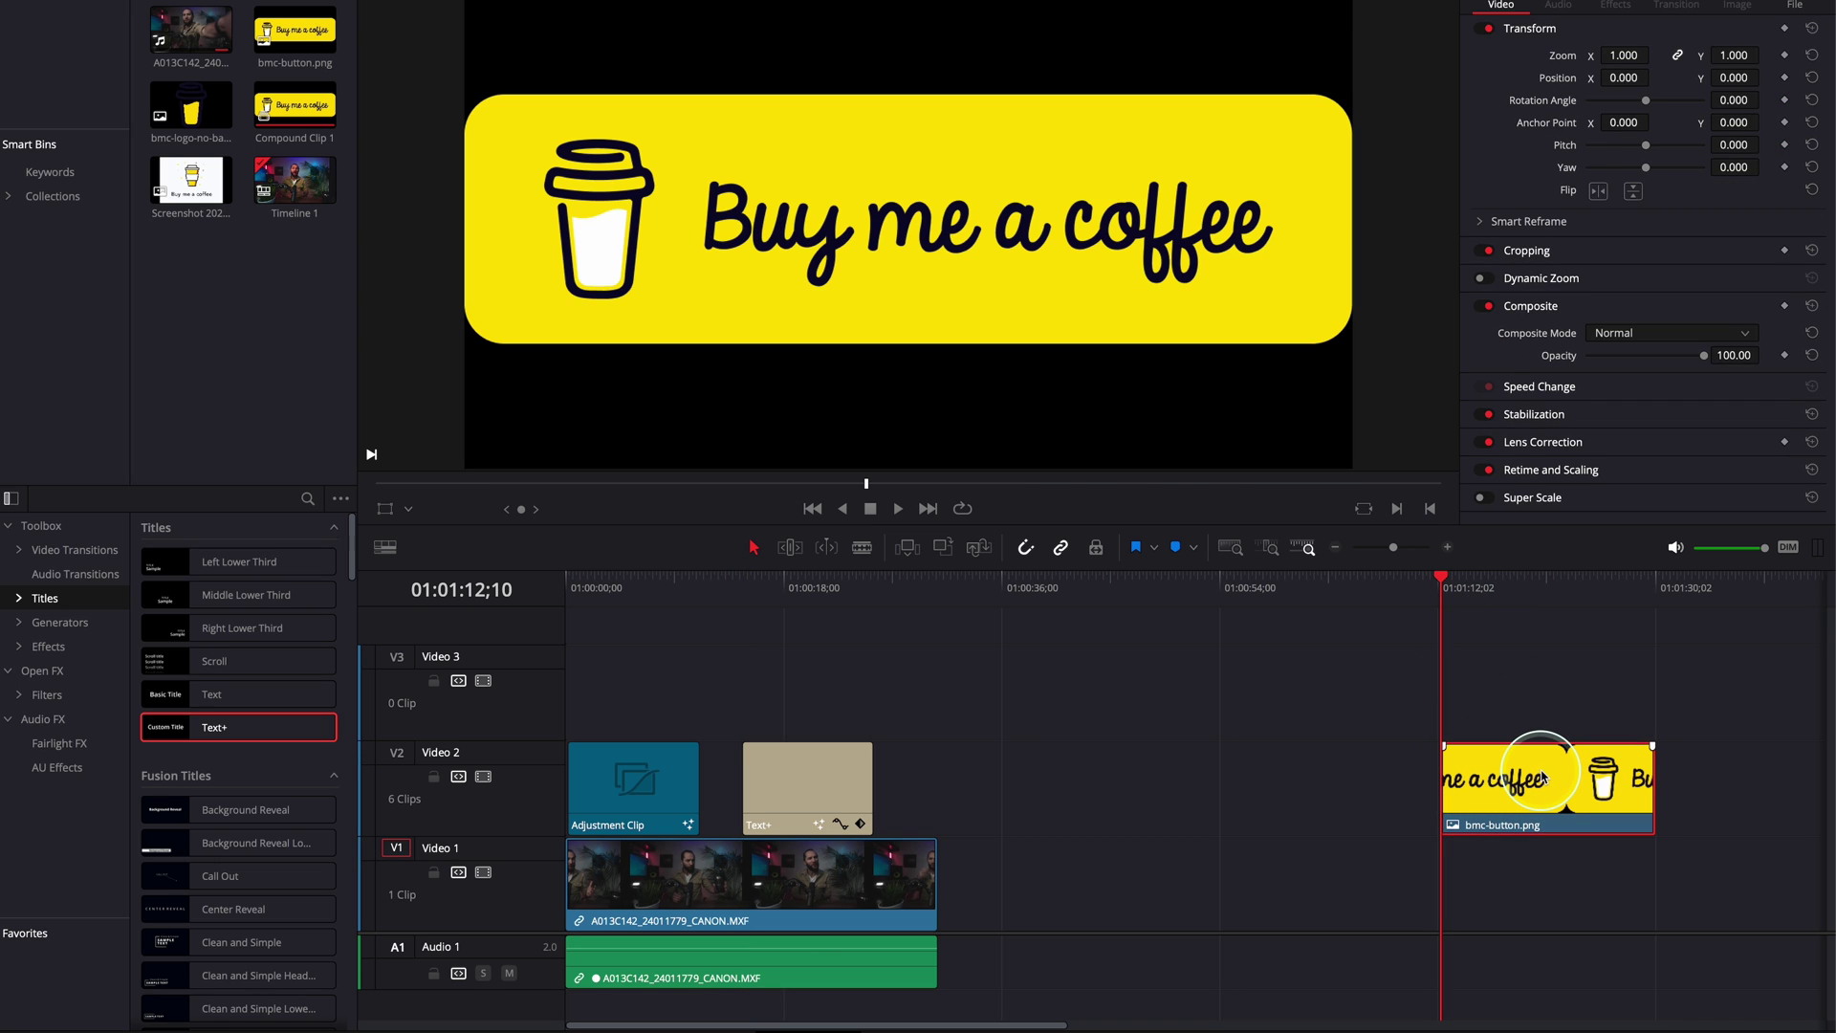
{"action": "left_click_drag", "start_coordinate": [1516, 773], "coordinate": [1105, 771]}
{"action": "left_click", "coordinate": [823, 673]}
{"action": "left_click_drag", "start_coordinate": [845, 685], "coordinate": [935, 686]}
{"action": "left_click_drag", "start_coordinate": [730, 587], "coordinate": [717, 594]}
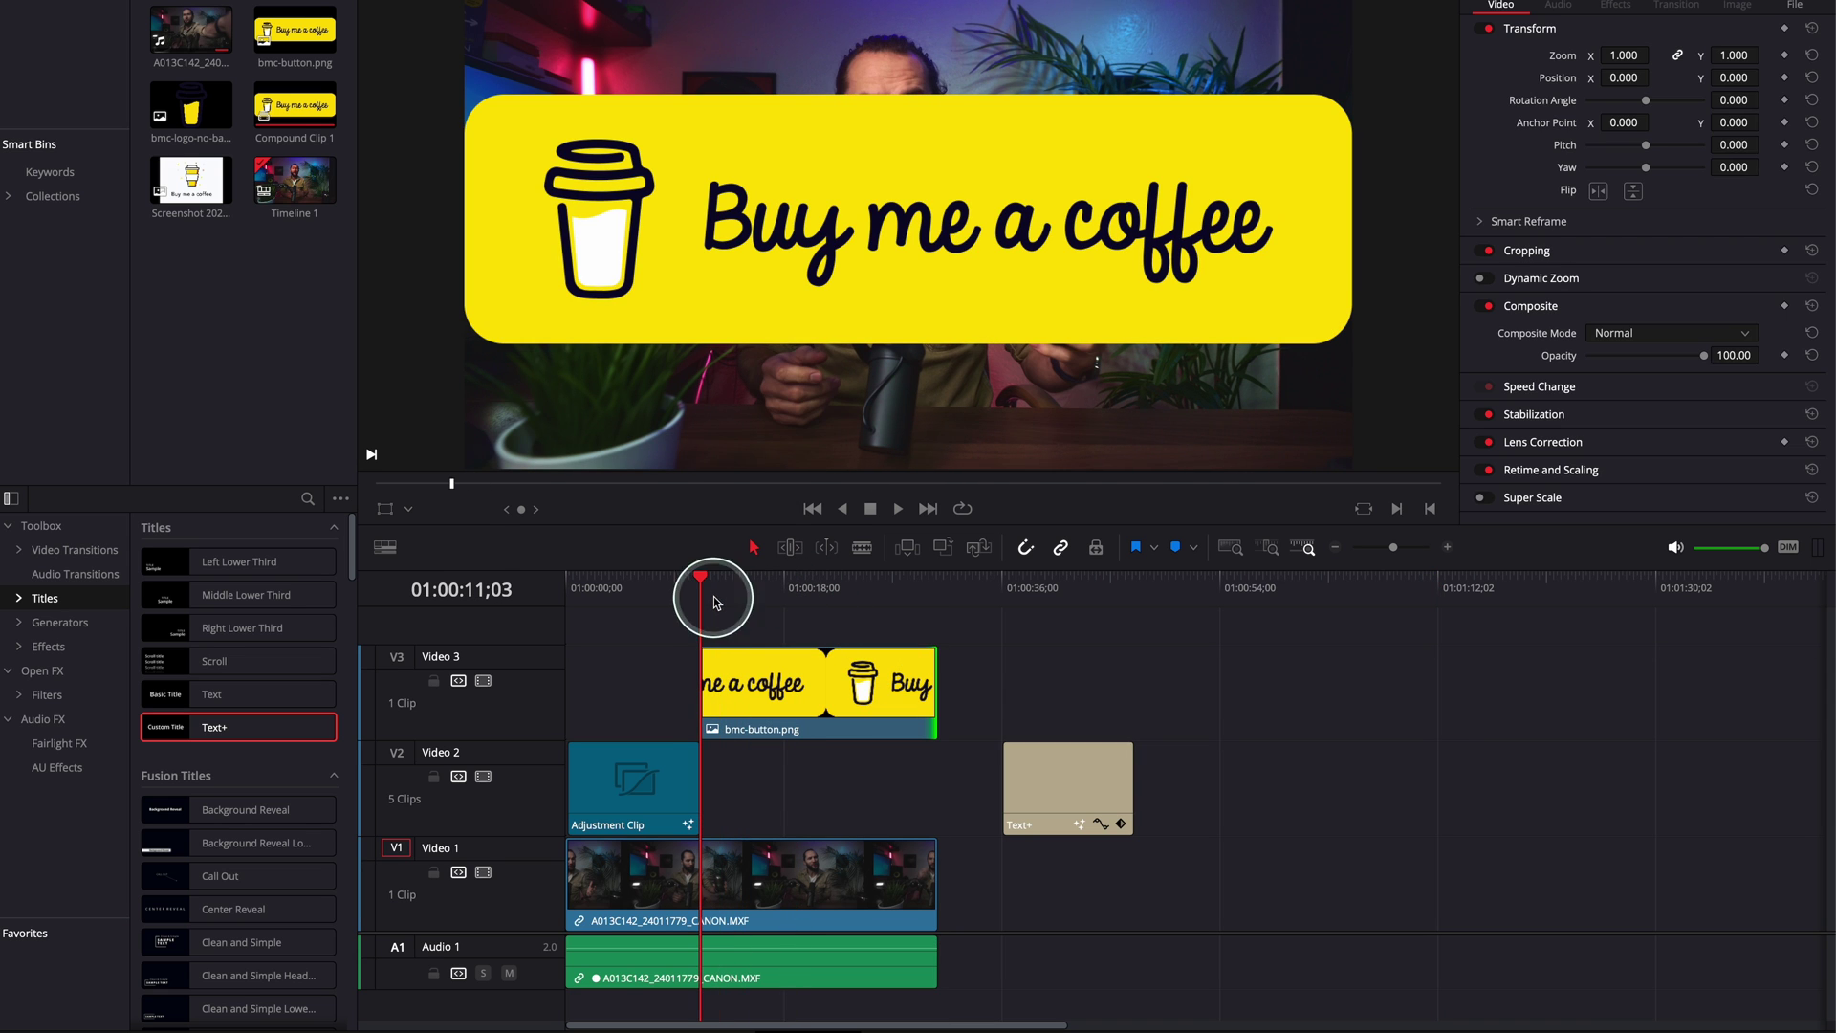
Step: Scale the button image to about 0.366 and place it in the frame's upper-left corner, at about X -1169.032, Y 1520.209
{"action": "left_click", "coordinate": [386, 508]}
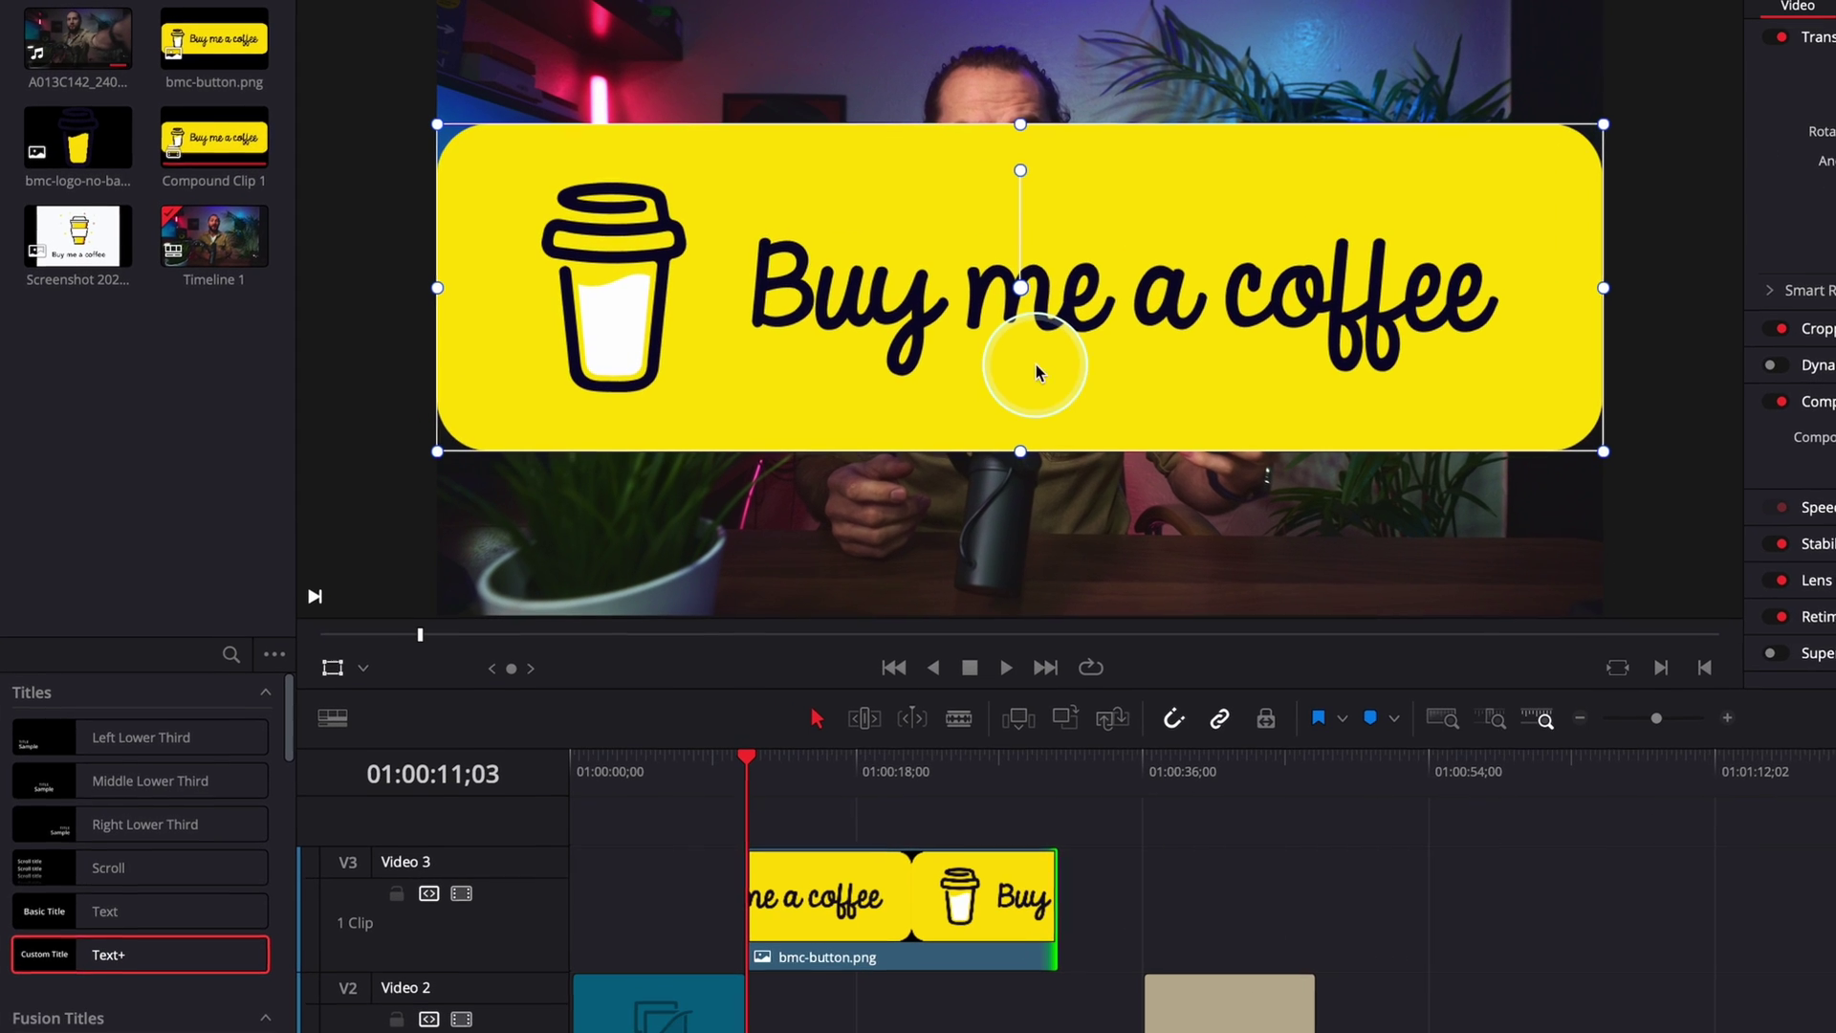
{"action": "left_click_drag", "start_coordinate": [1036, 365], "coordinate": [1033, 312]}
{"action": "left_click_drag", "start_coordinate": [1579, 384], "coordinate": [784, 95]}
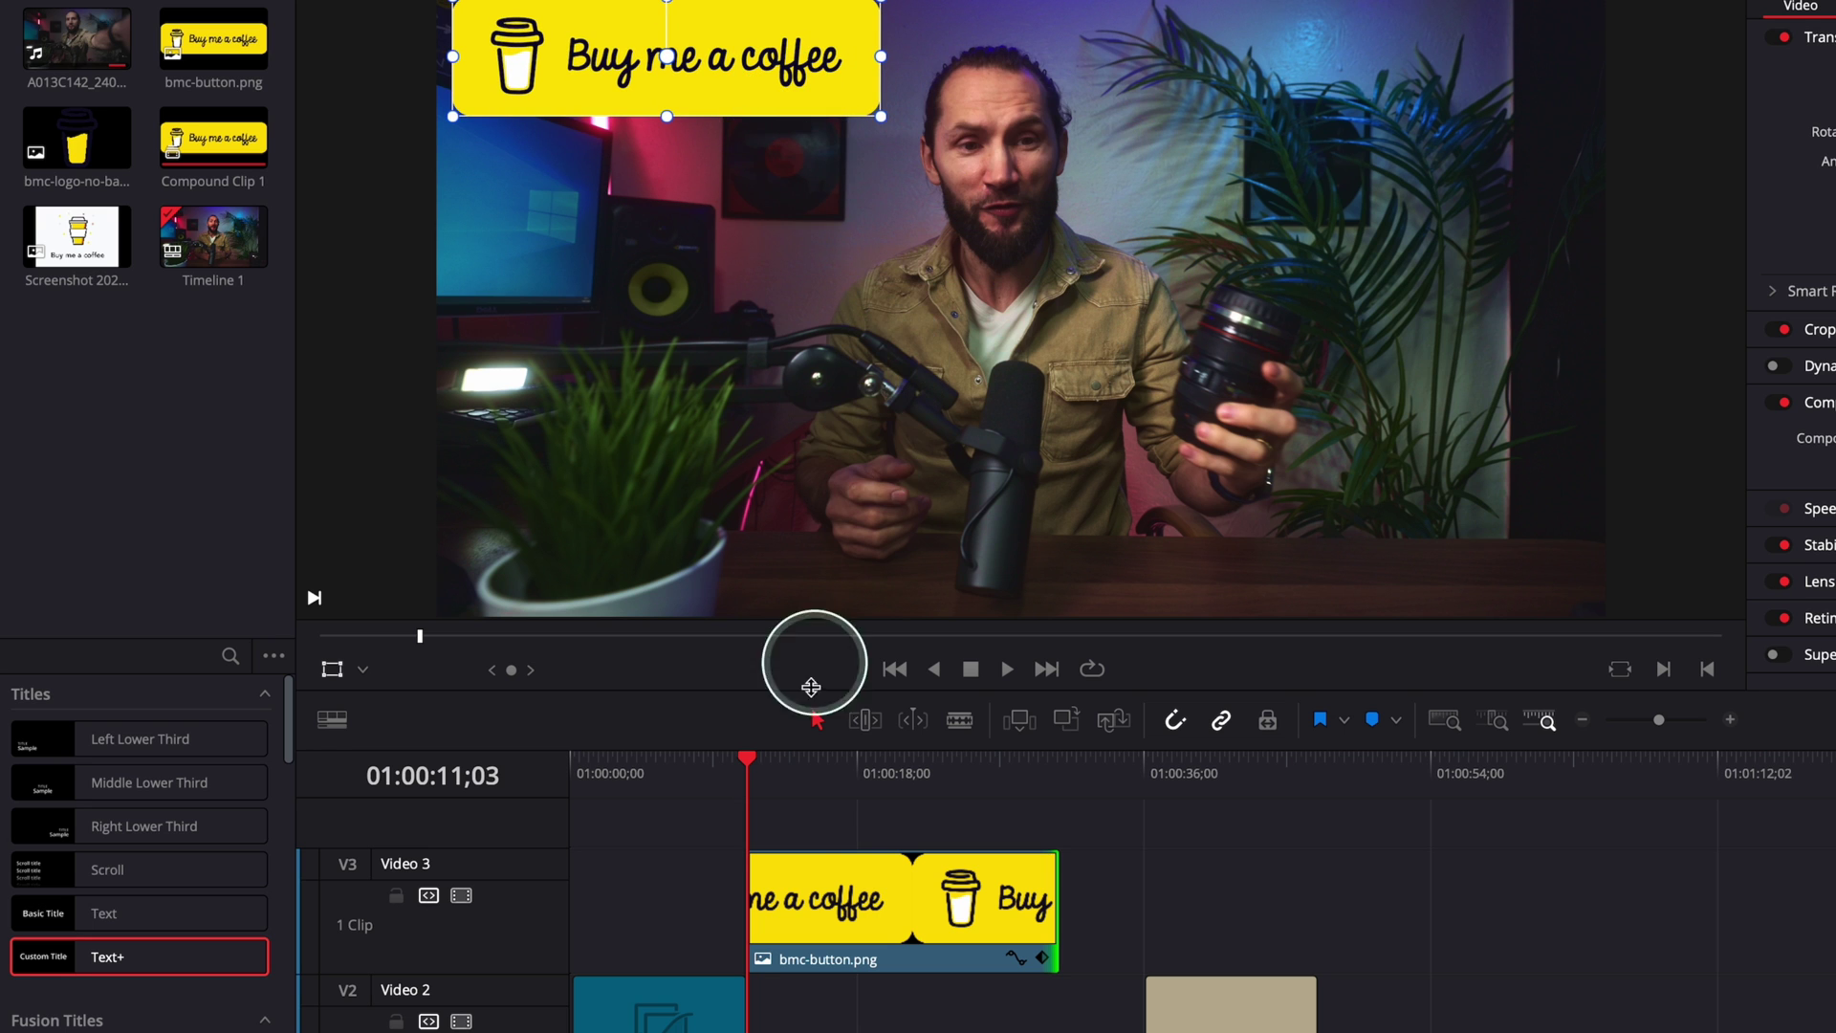
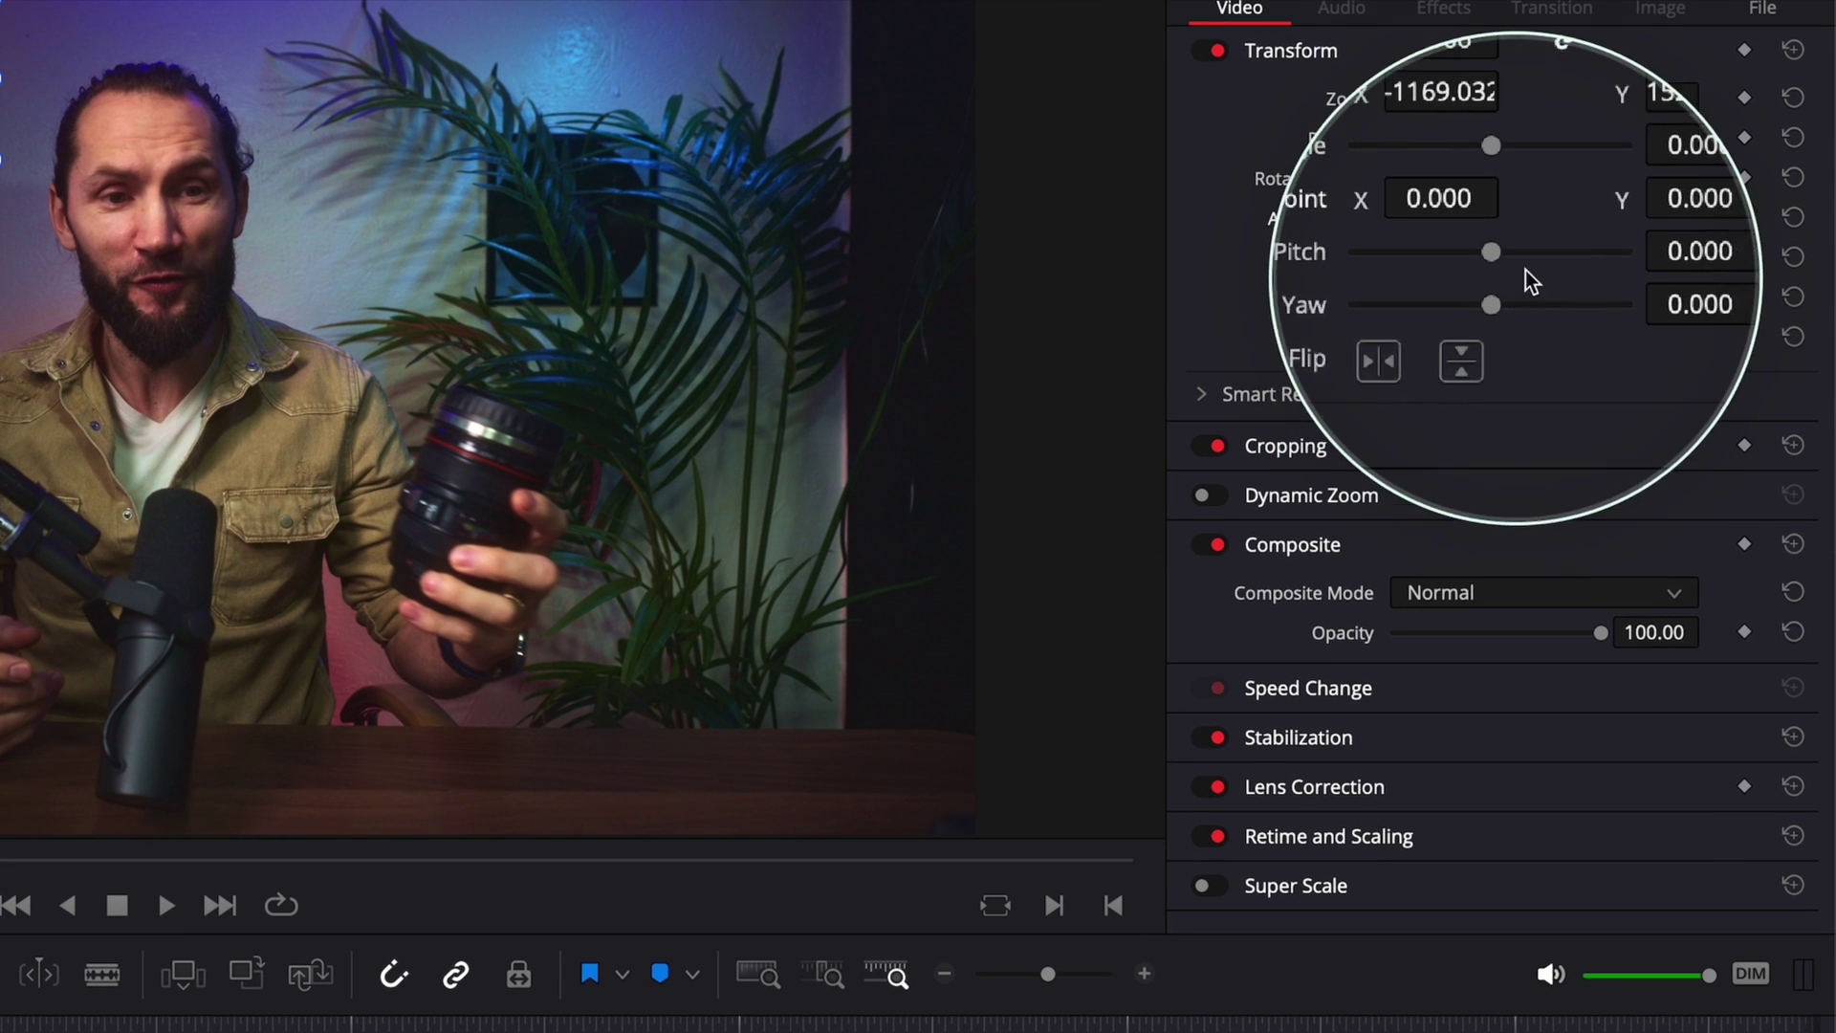
Step: Keyframe the button's Anchor Point at 01:00:11;03, and at 01:00:11;22 move the button to the frame's lower right, at about X 3390.968, Y -2396.088
{"action": "left_click", "coordinate": [1743, 217]}
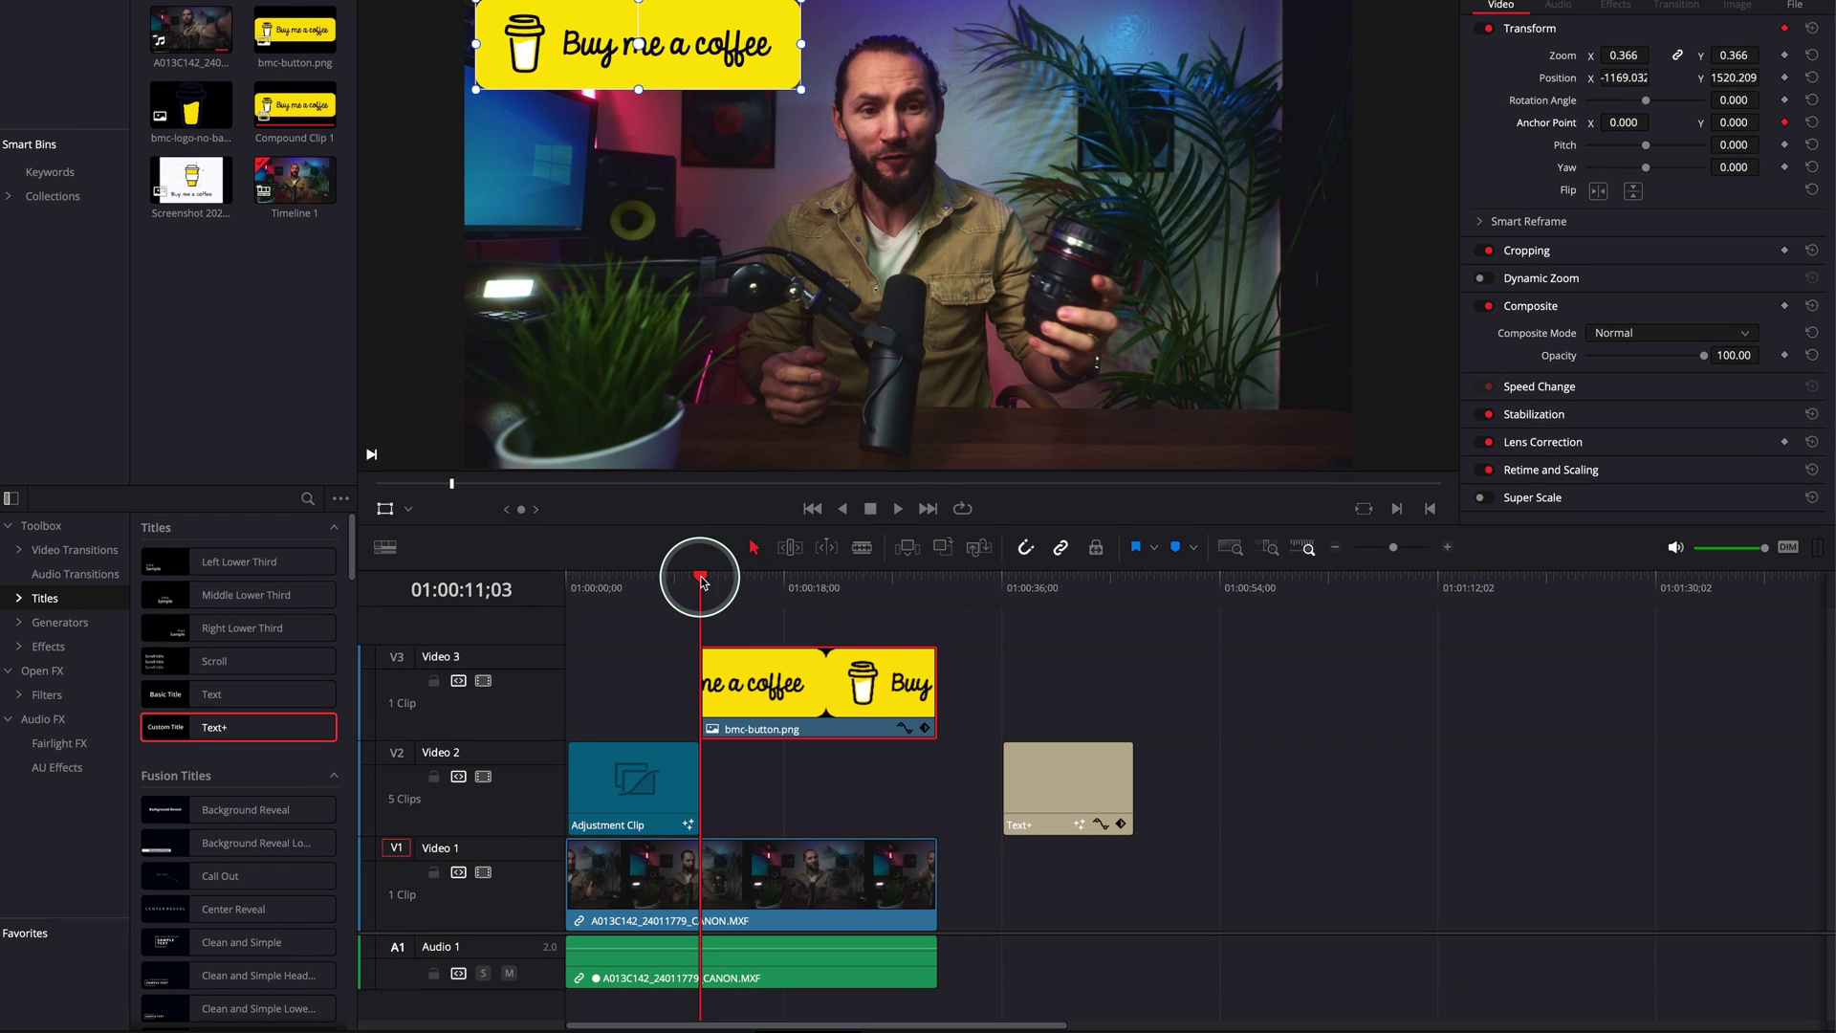
{"action": "left_click_drag", "start_coordinate": [701, 581], "coordinate": [703, 579]}
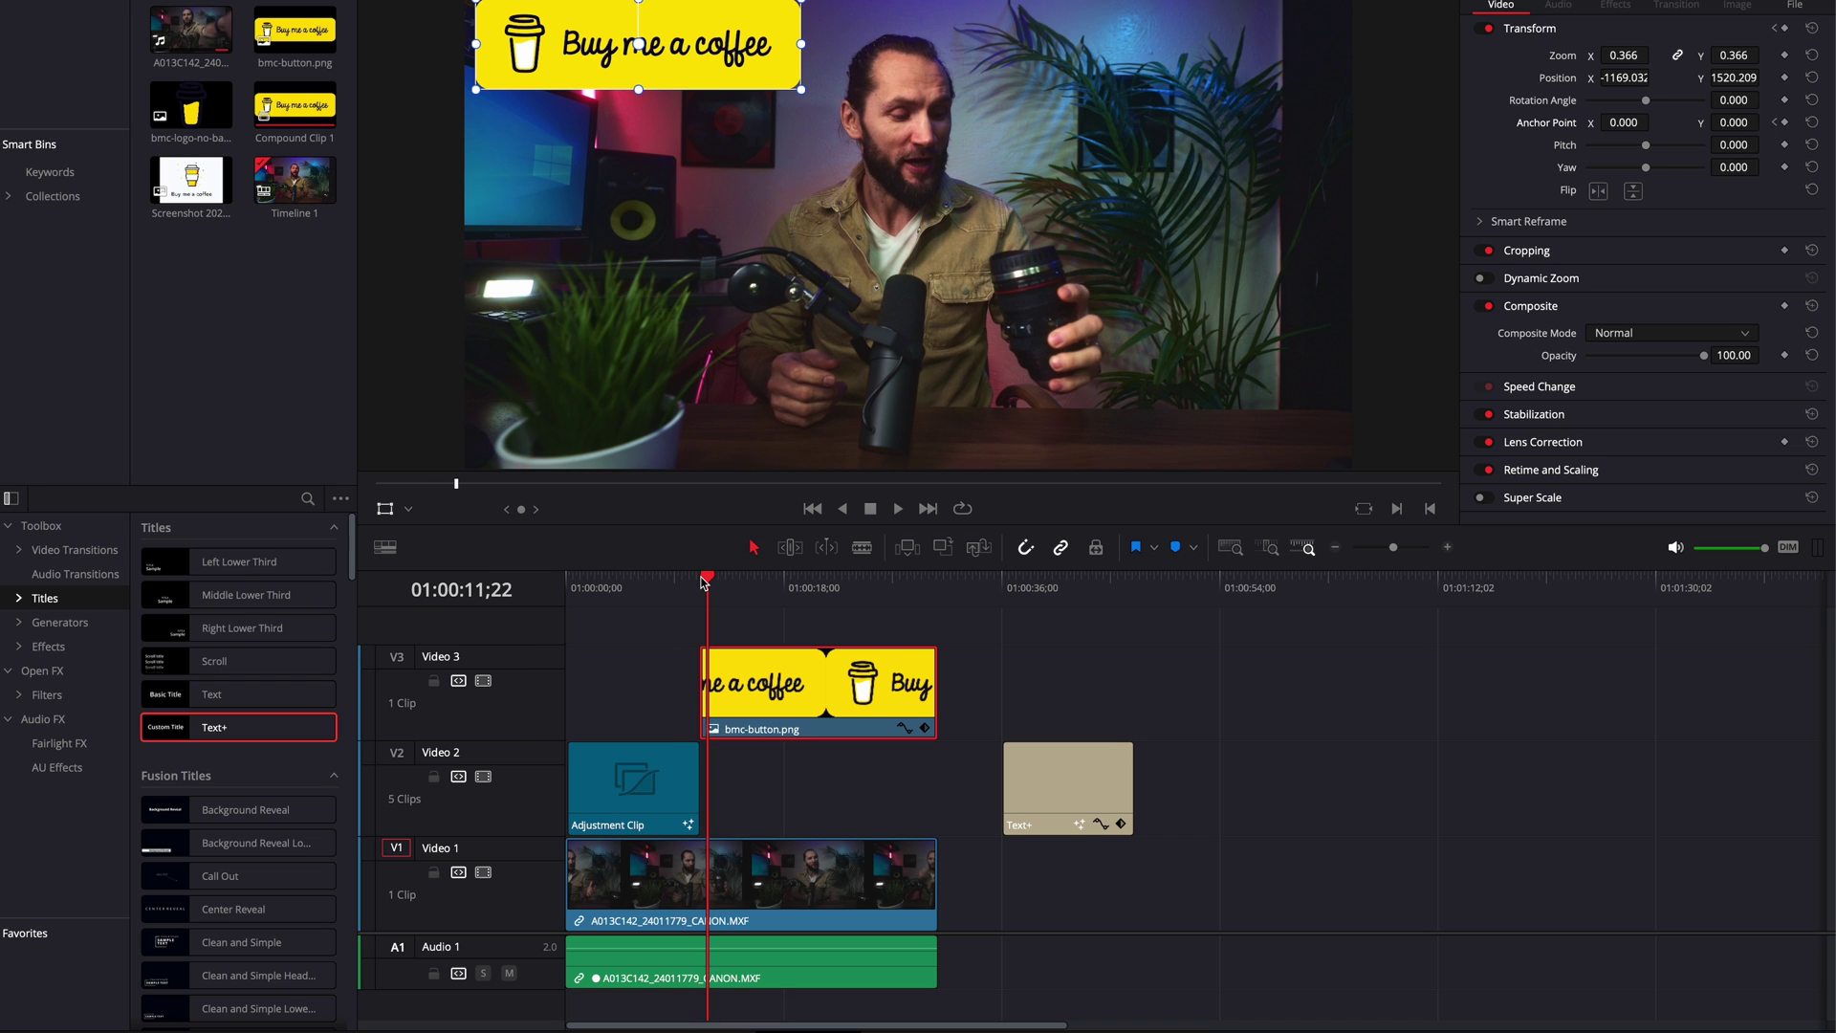
{"action": "left_click_drag", "start_coordinate": [636, 45], "coordinate": [1421, 600]}
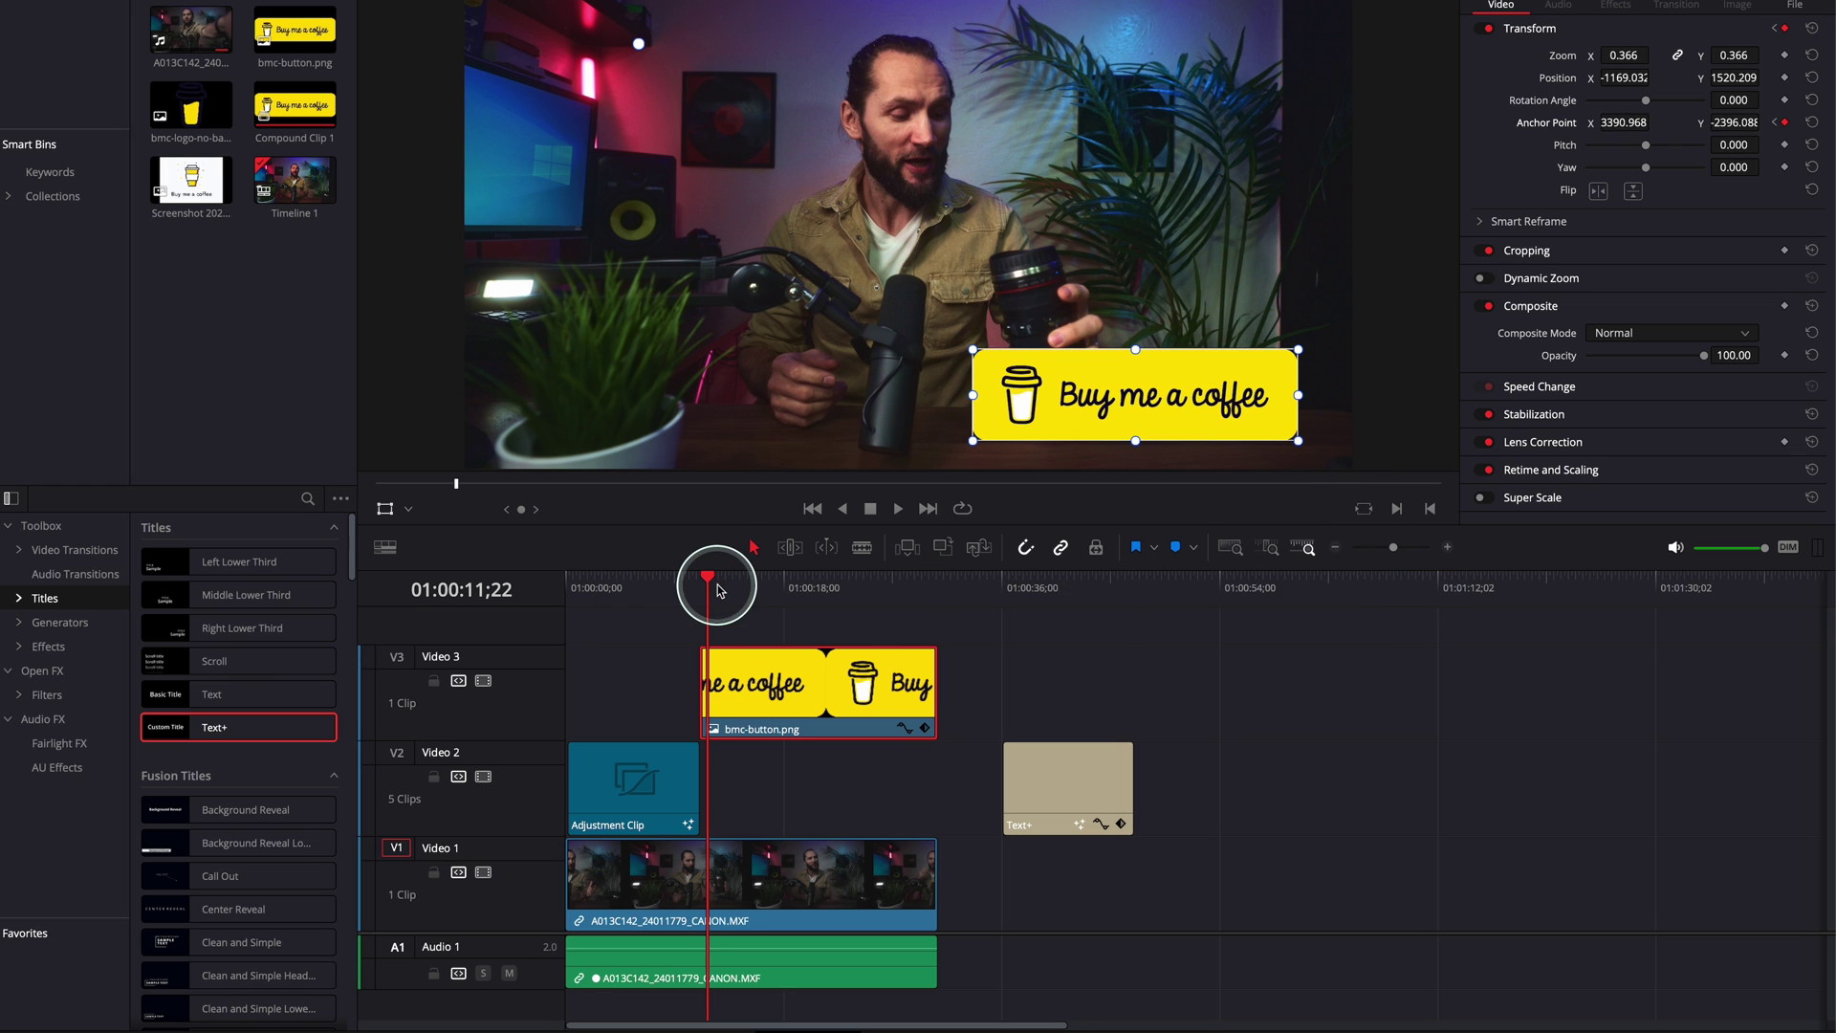
Step: Scrub through the button's movement and step back and forth between its Anchor Point keyframes
{"action": "left_click_drag", "start_coordinate": [711, 585], "coordinate": [707, 590]}
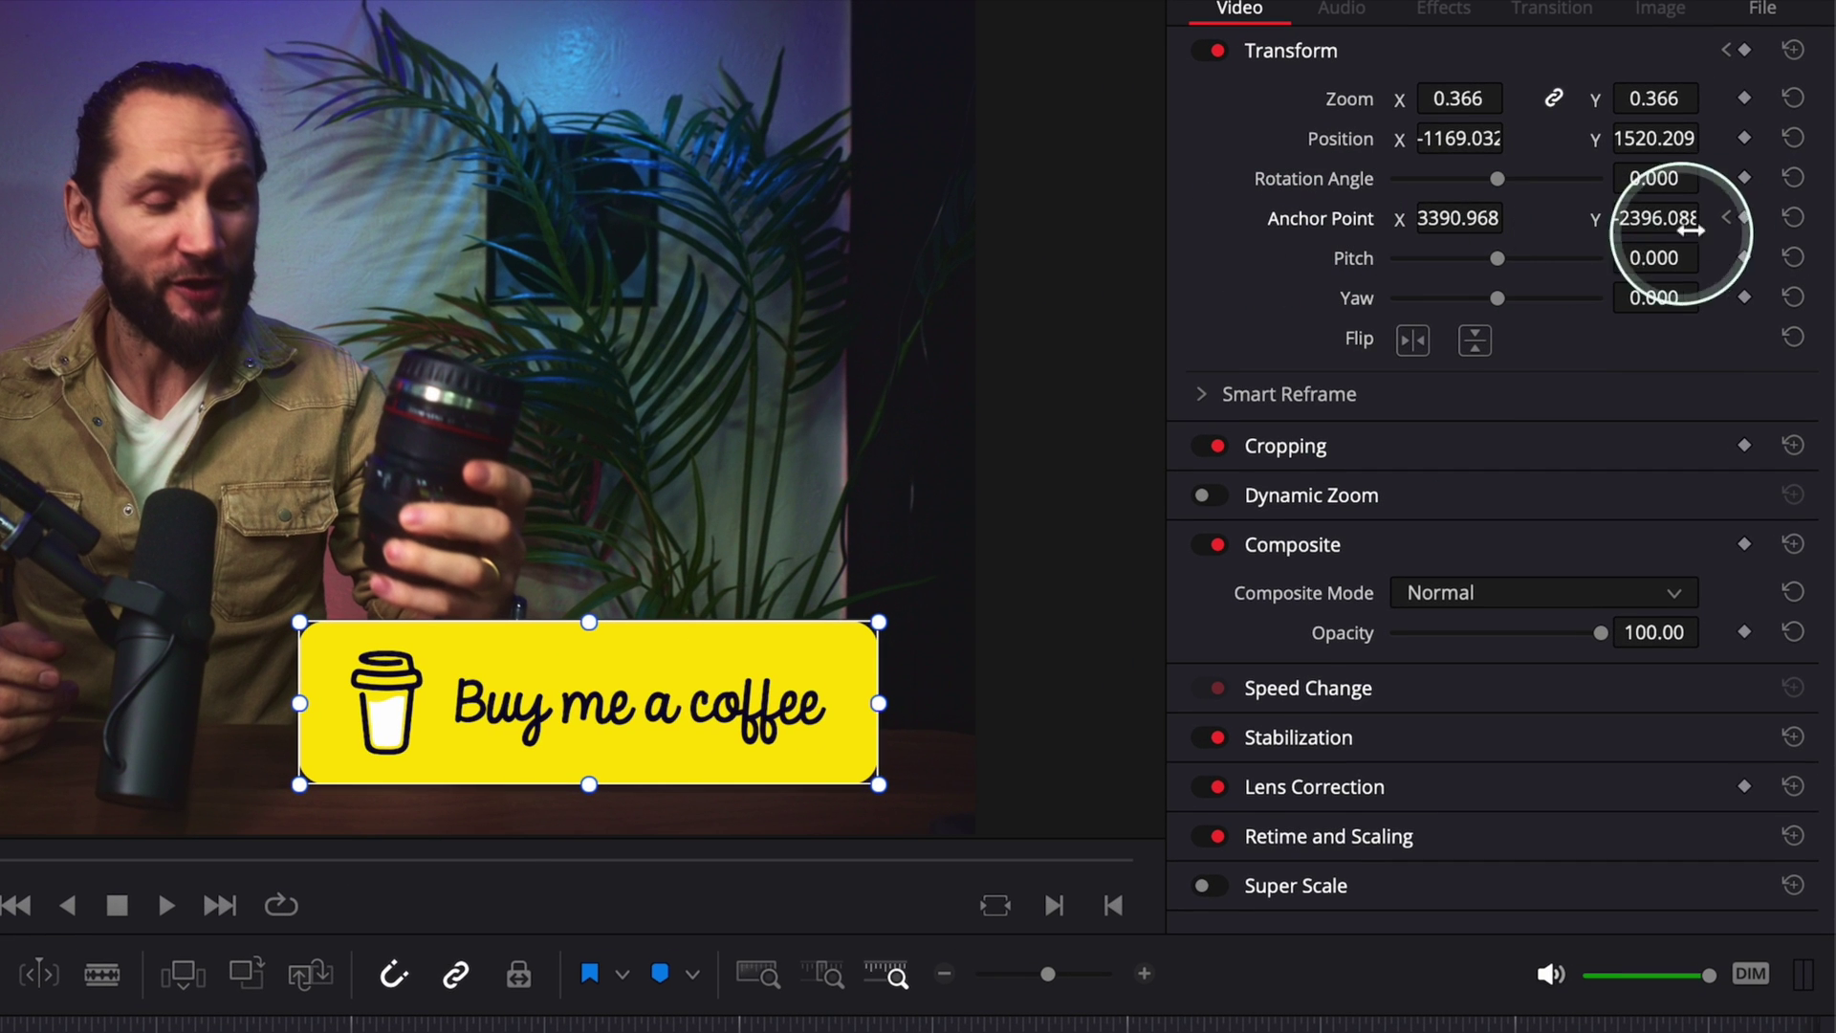
{"action": "left_click", "coordinate": [1728, 220]}
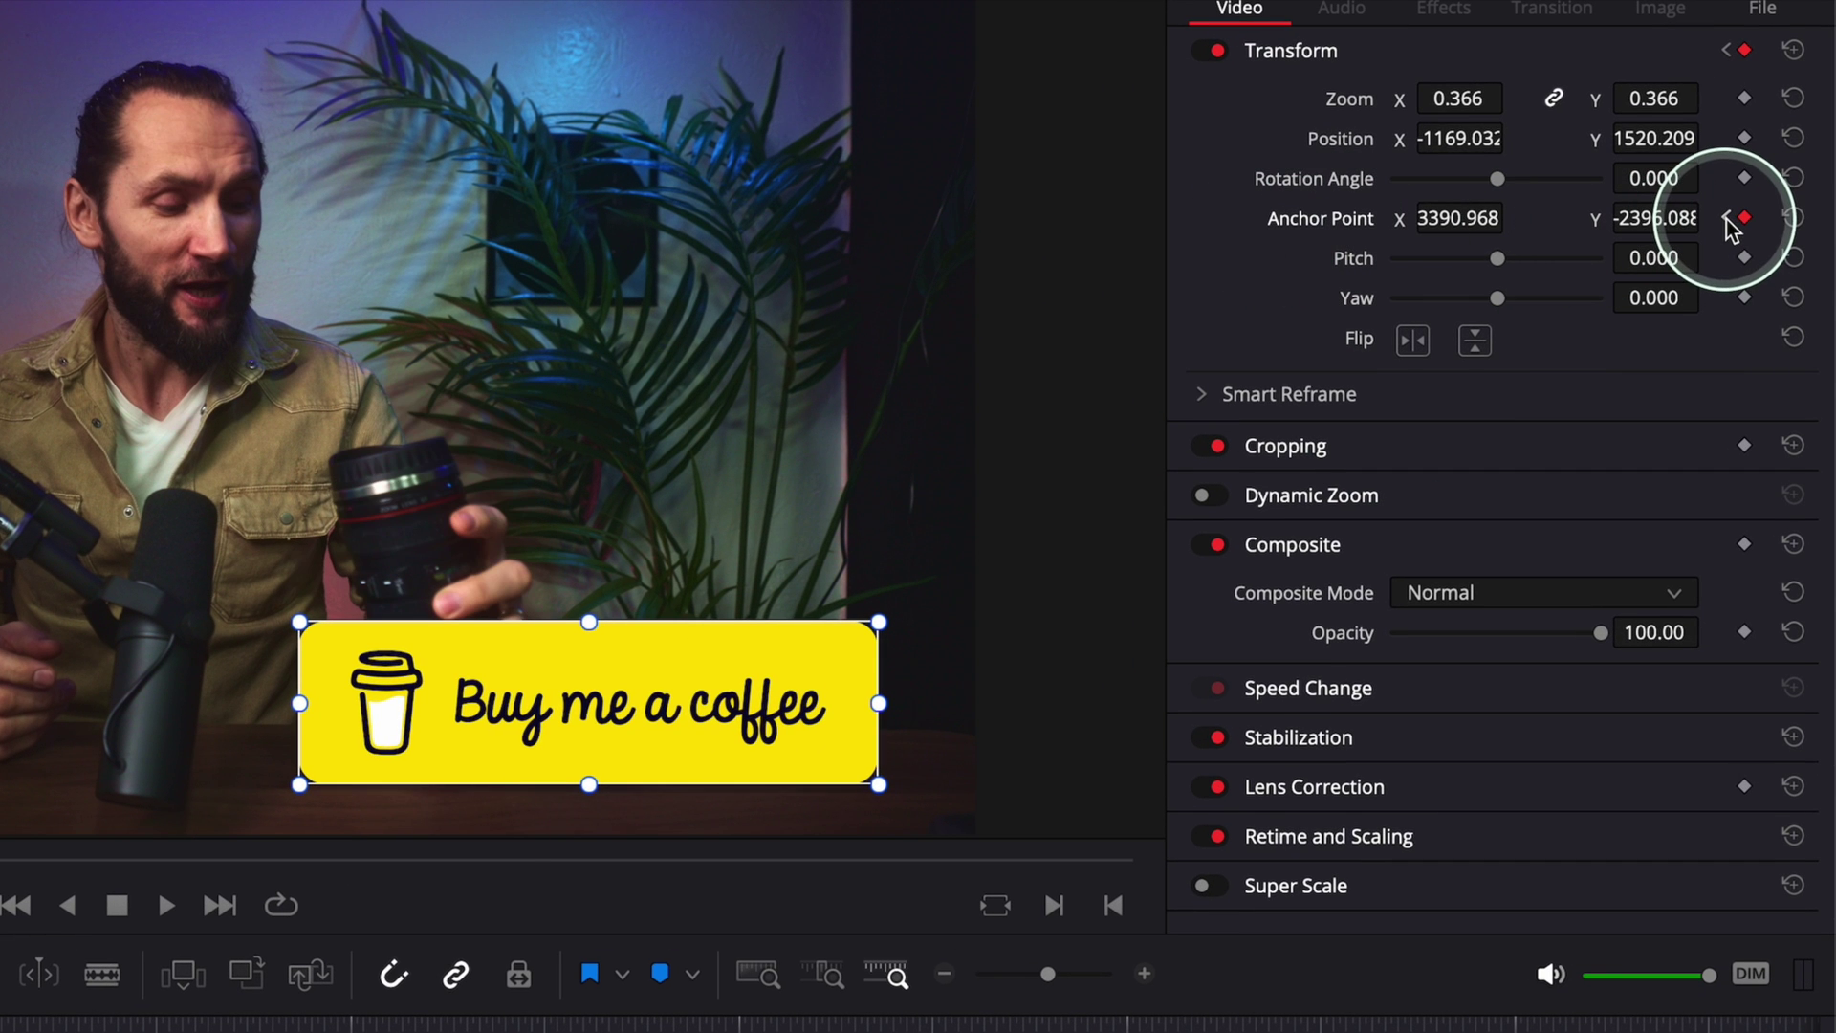
{"action": "left_click", "coordinate": [1727, 219]}
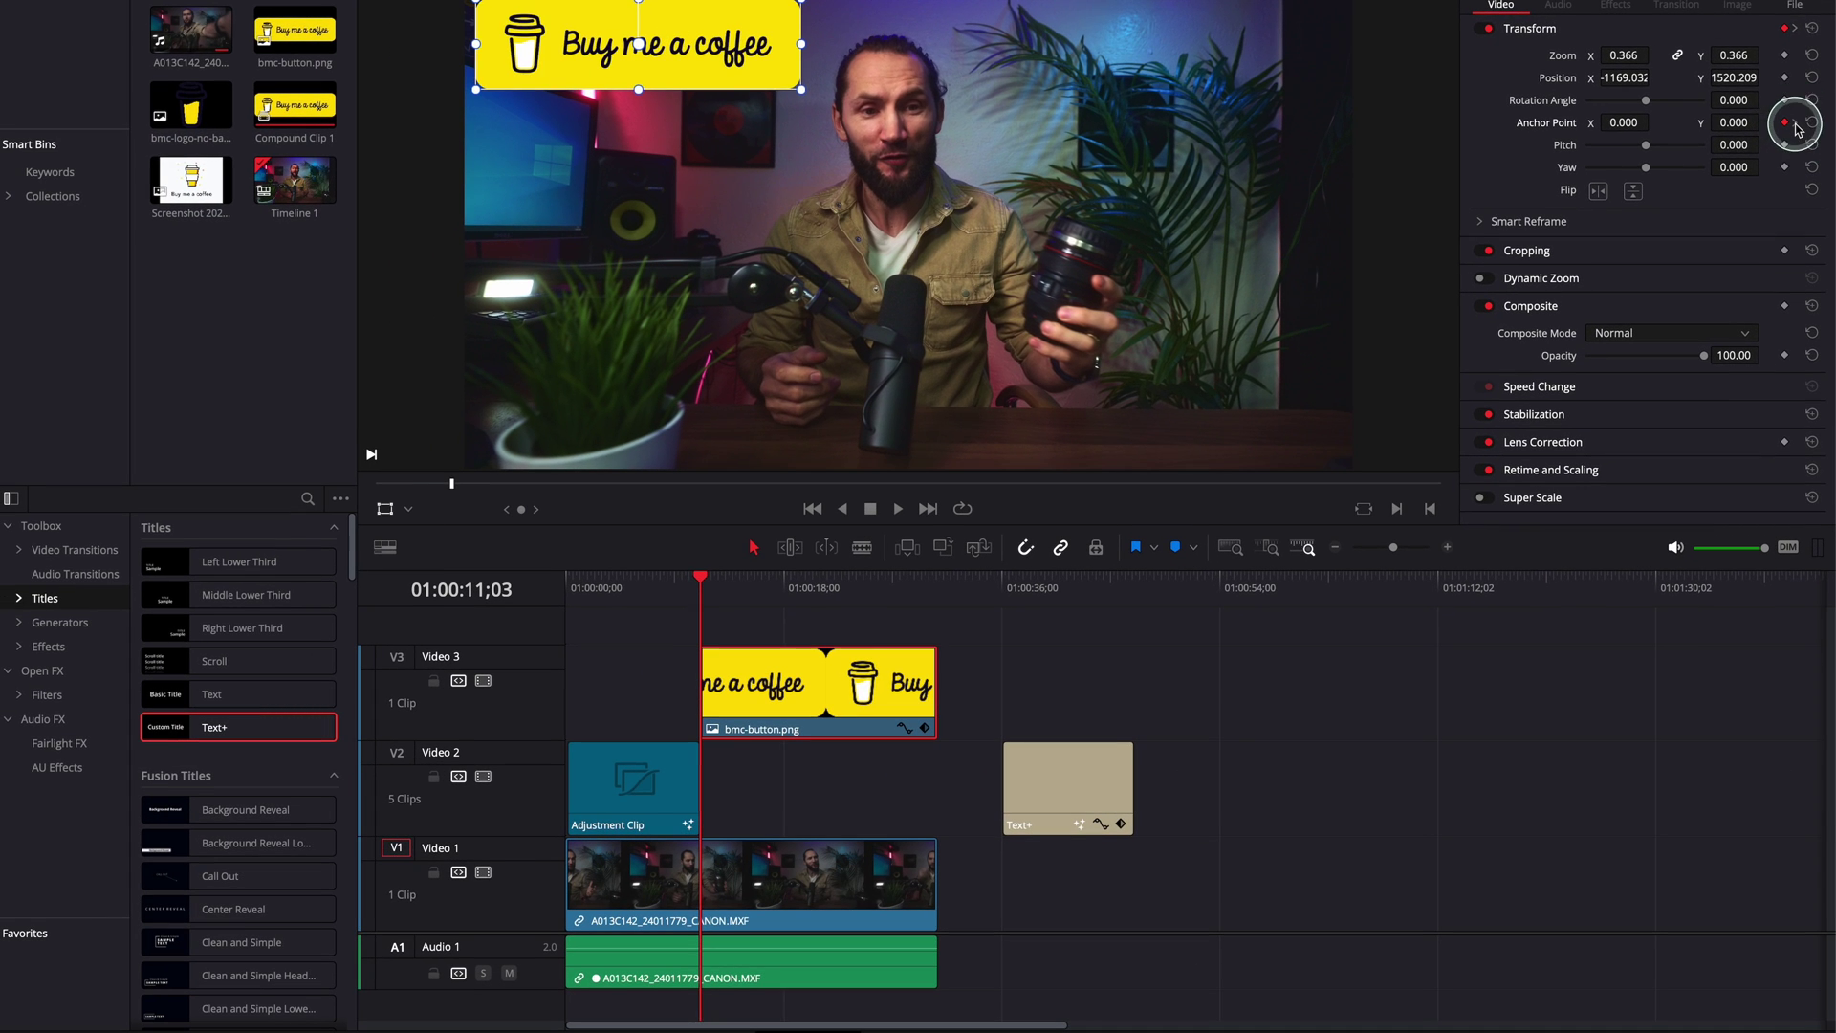
{"action": "left_click", "coordinate": [1795, 124]}
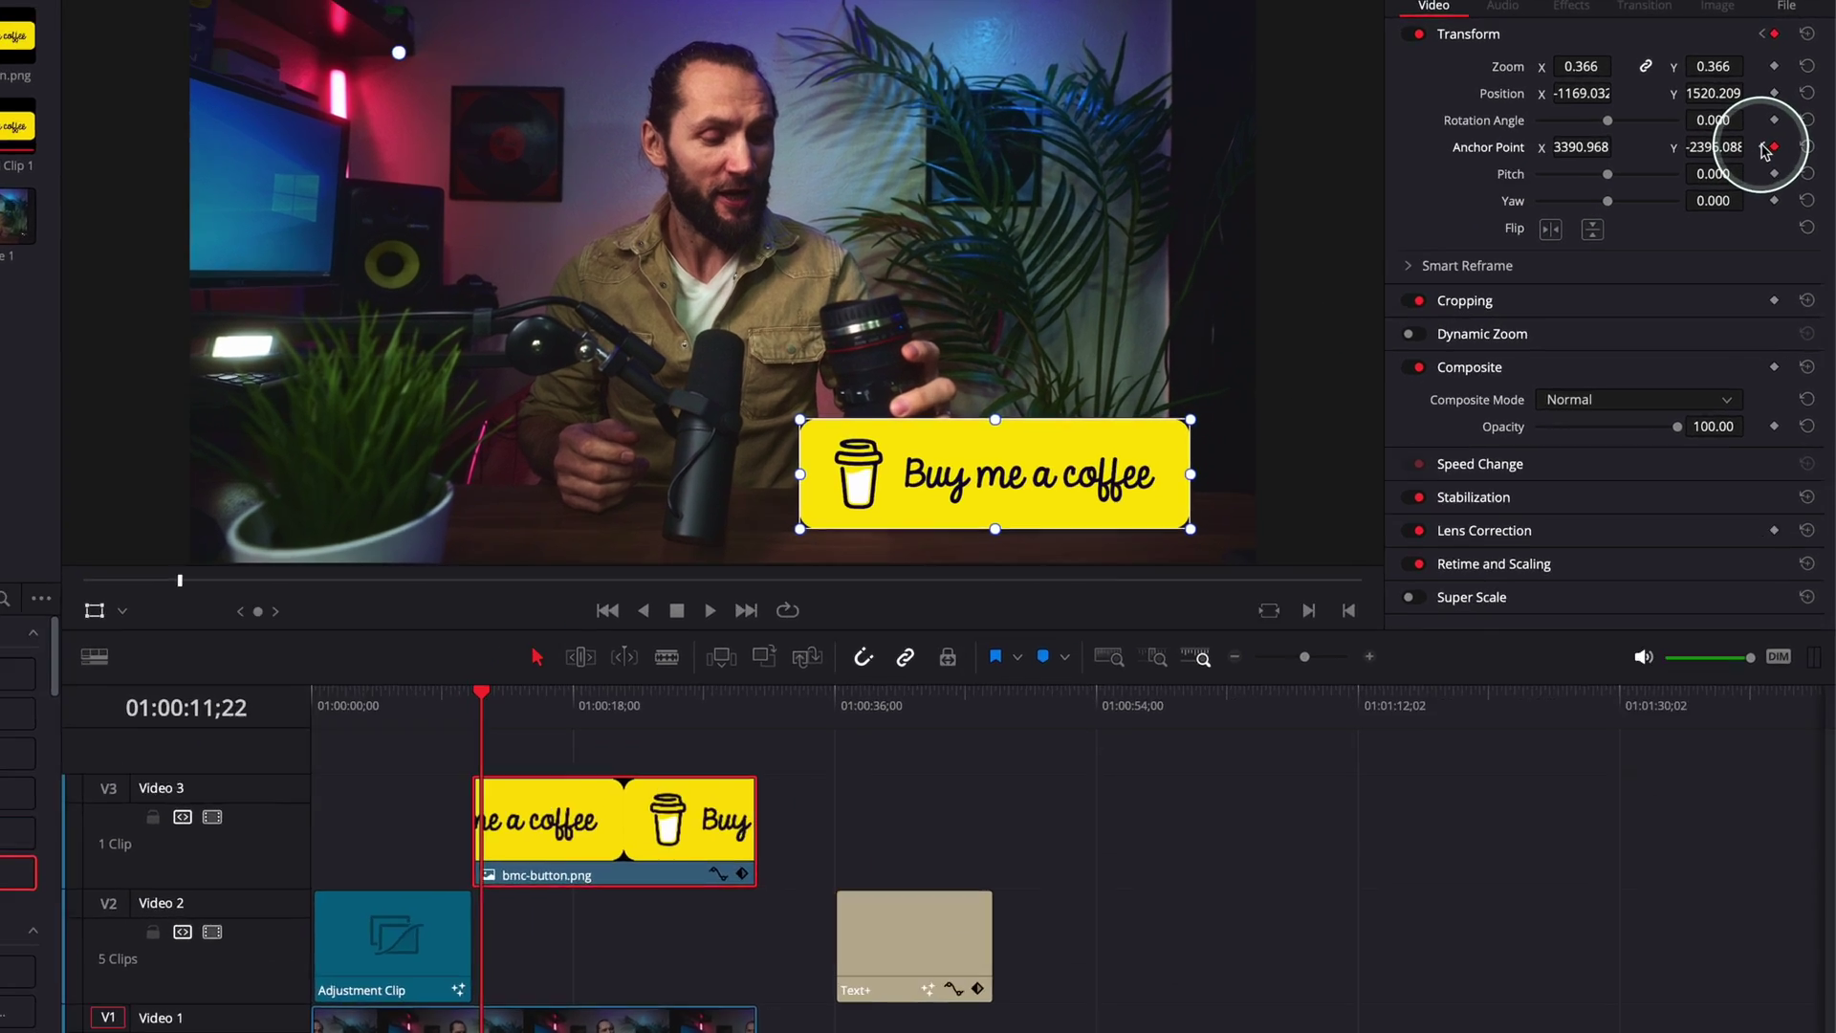
Step: Keyframe the button's Rotation Angle at 0 on the first Anchor Point keyframe and set it to -360 on the second
{"action": "left_click", "coordinate": [1775, 123]}
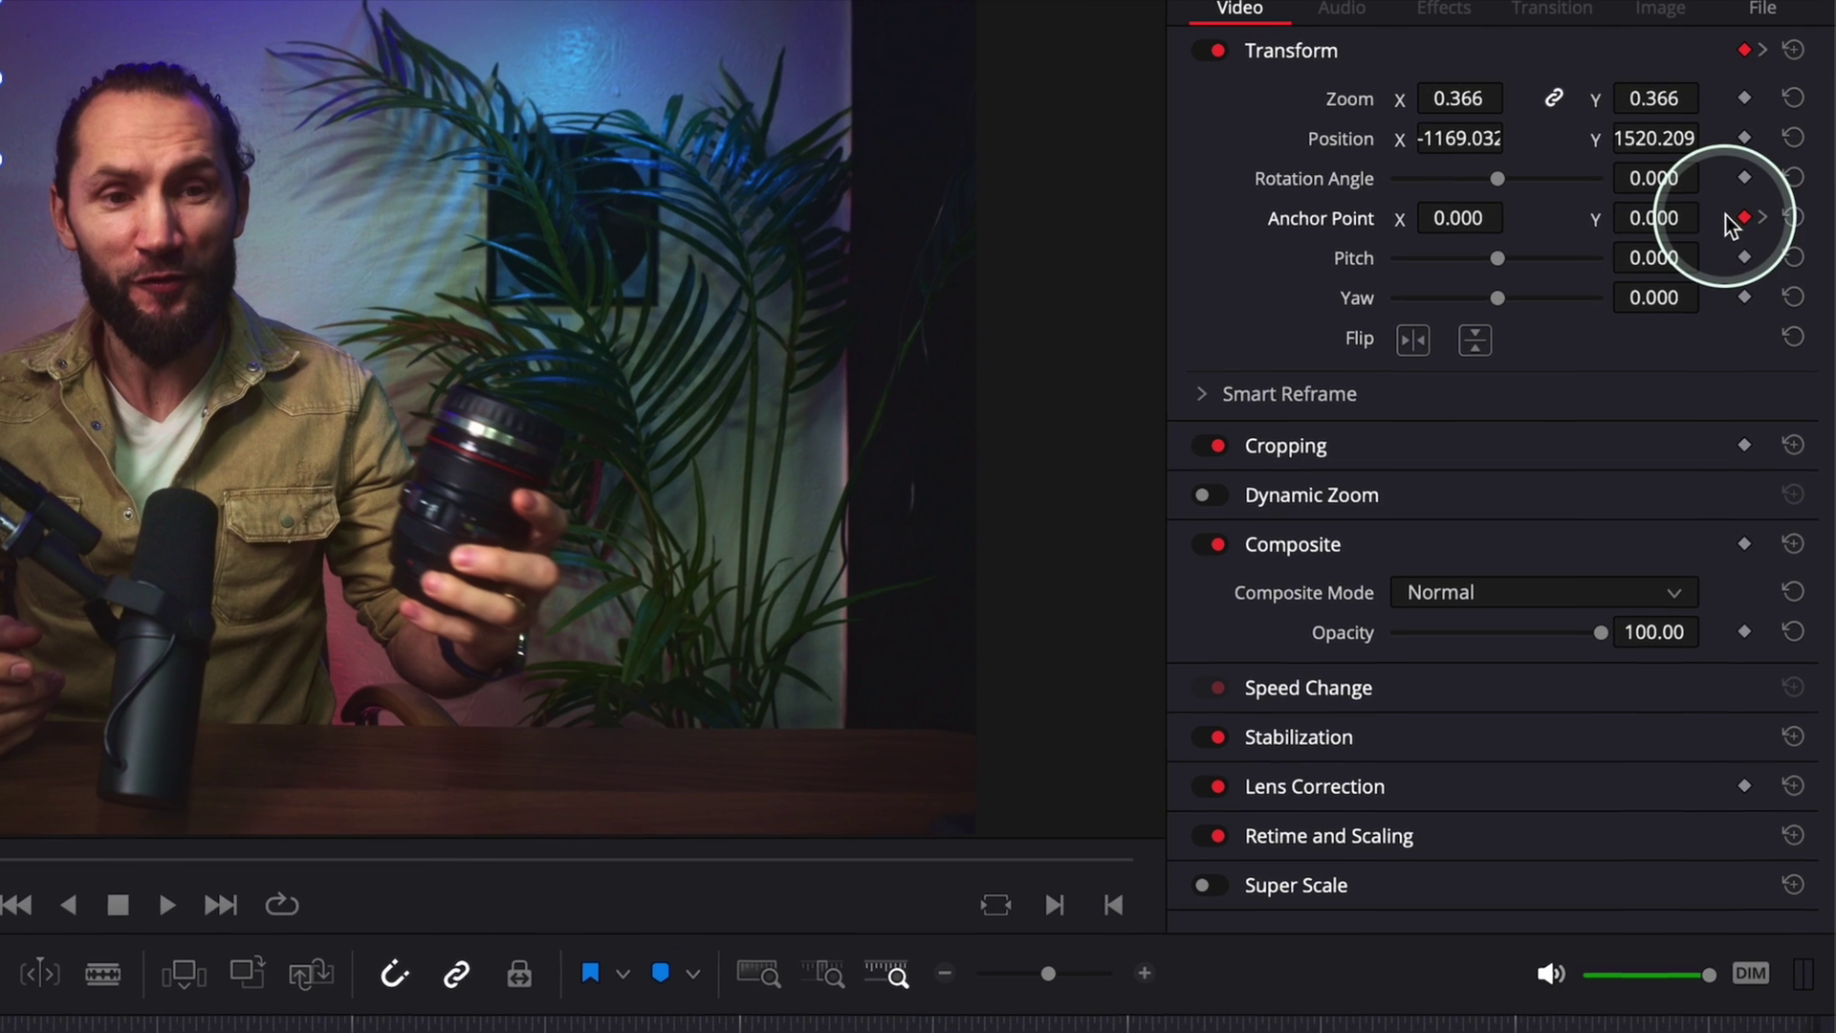
{"action": "left_click", "coordinate": [1745, 179]}
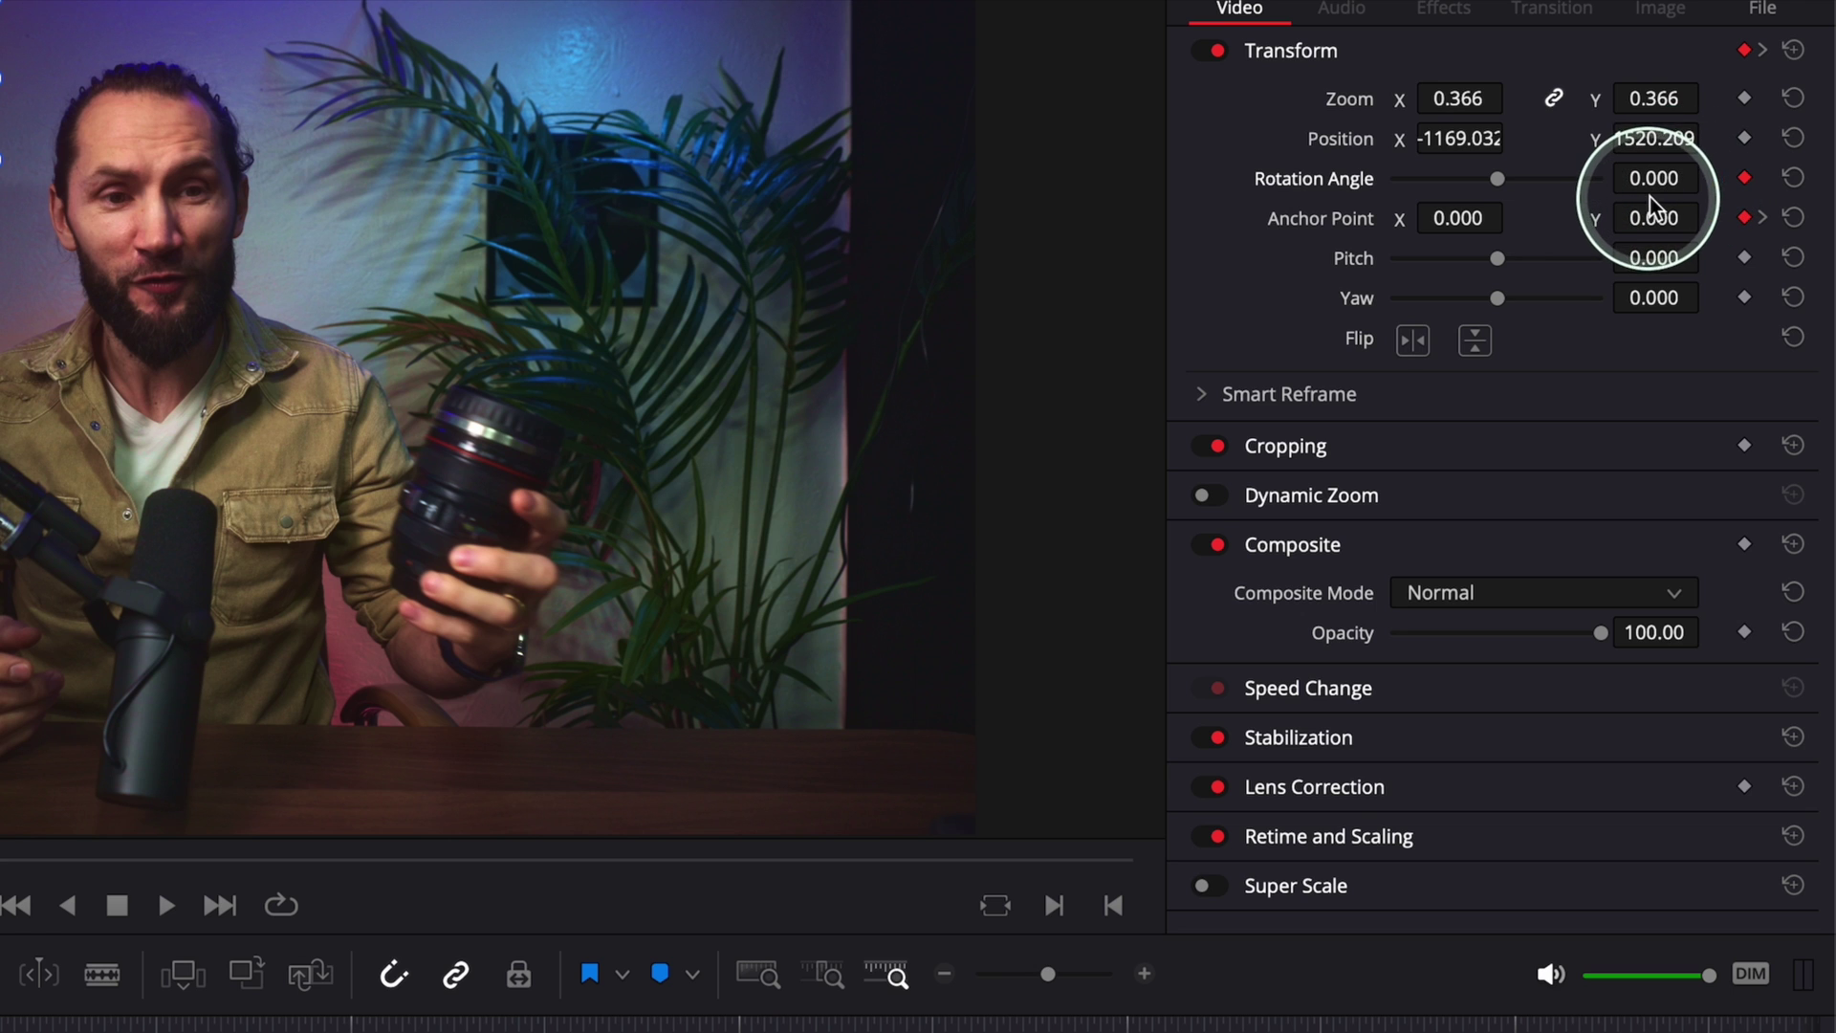
{"action": "left_click", "coordinate": [1762, 220]}
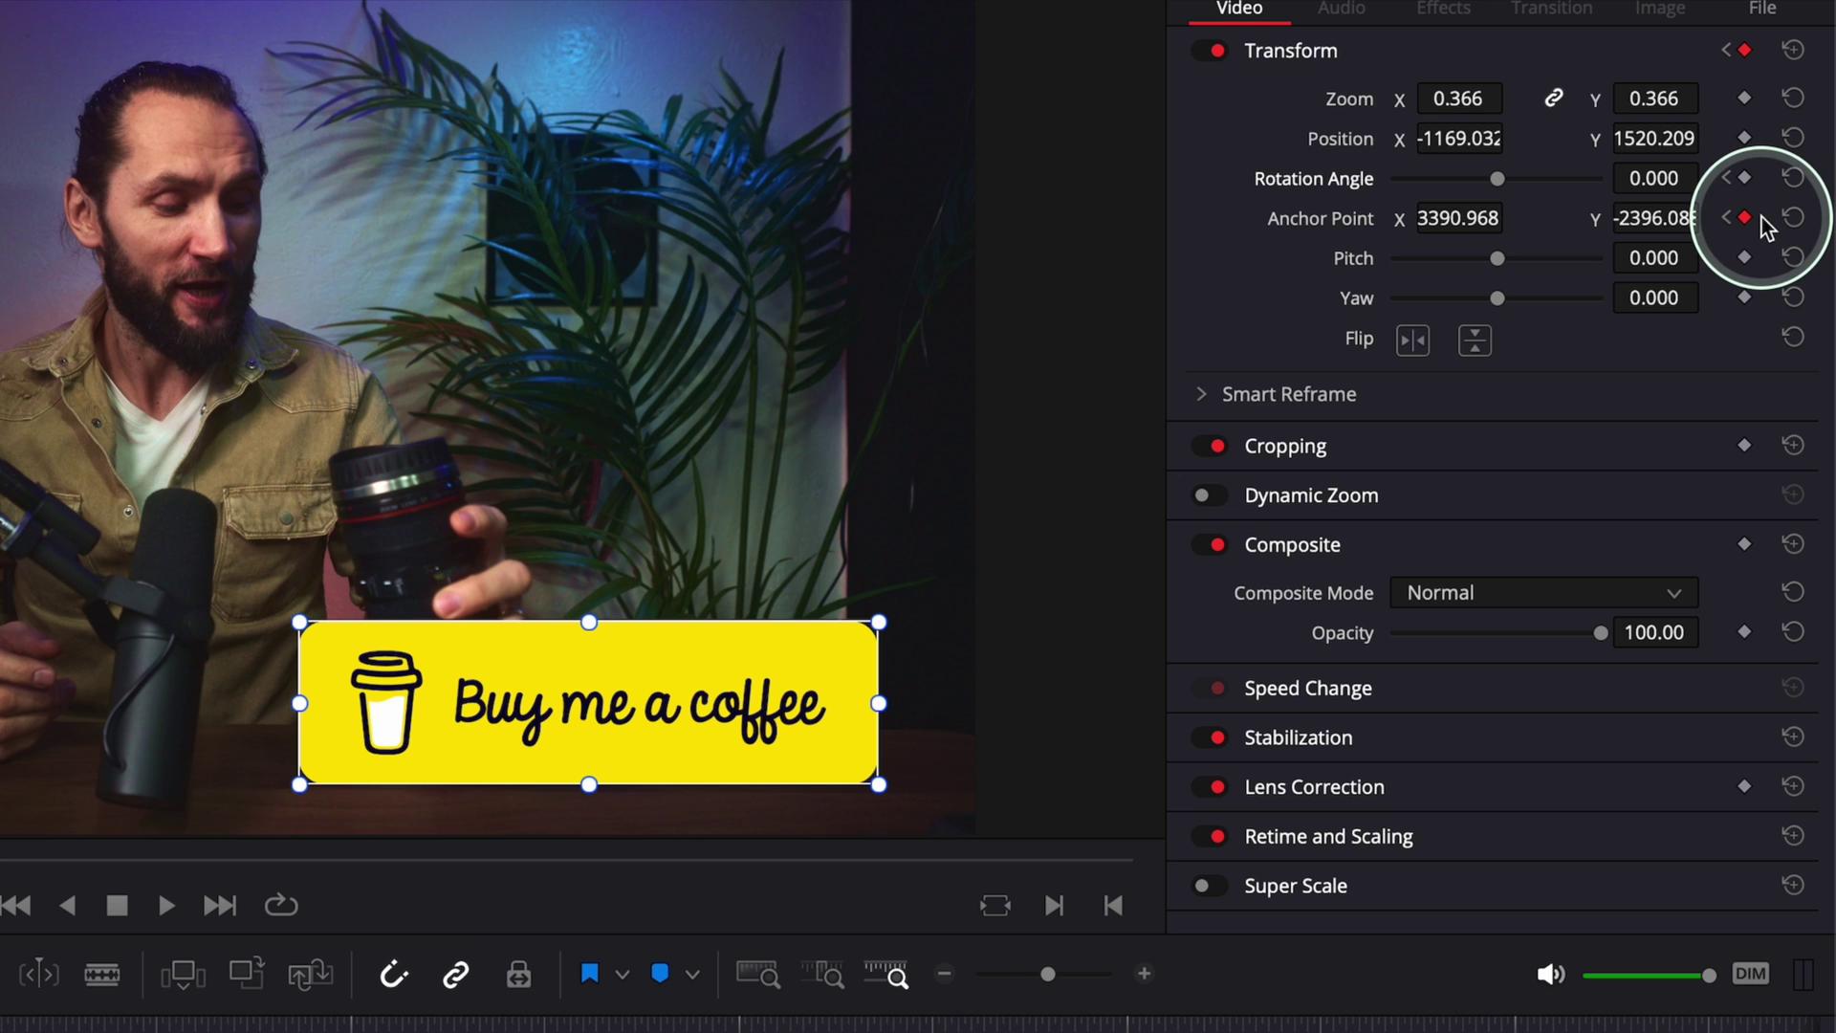
{"action": "left_click_drag", "start_coordinate": [1495, 180], "coordinate": [1312, 176]}
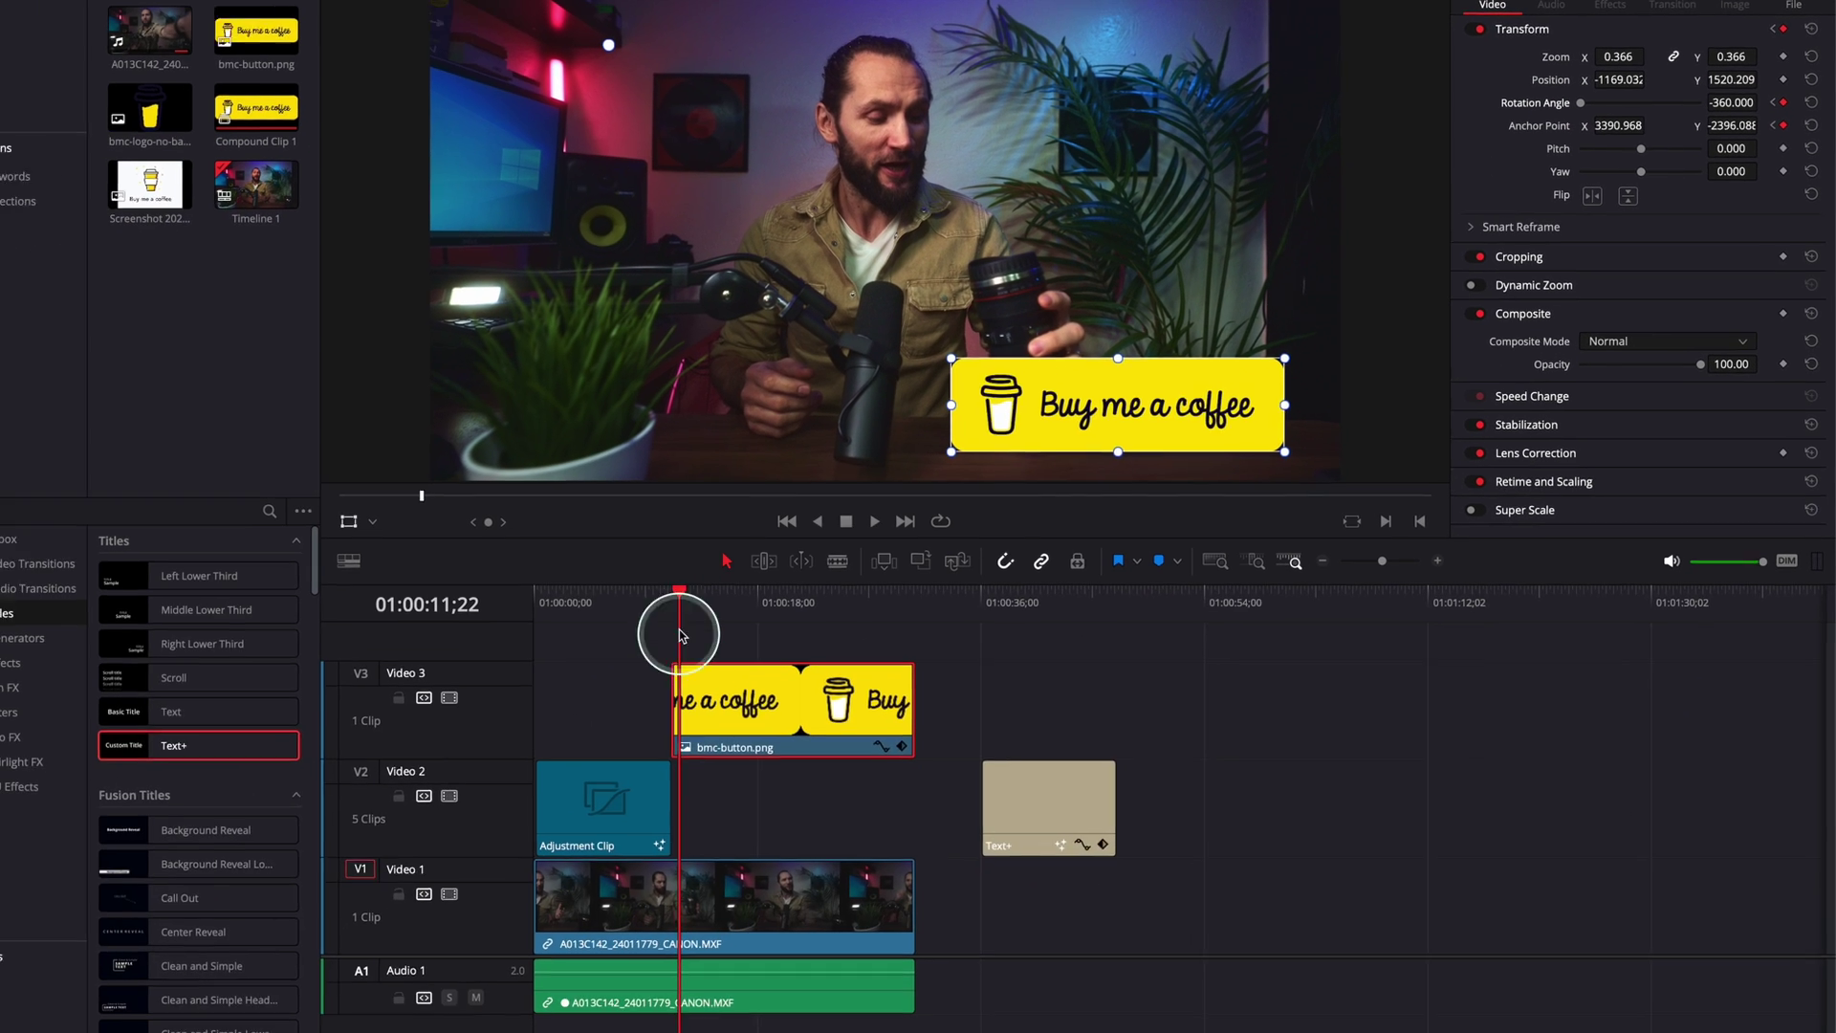
Step: Play the button's combined move and rotation several times from the start of its clip
{"action": "left_click", "coordinate": [681, 601]}
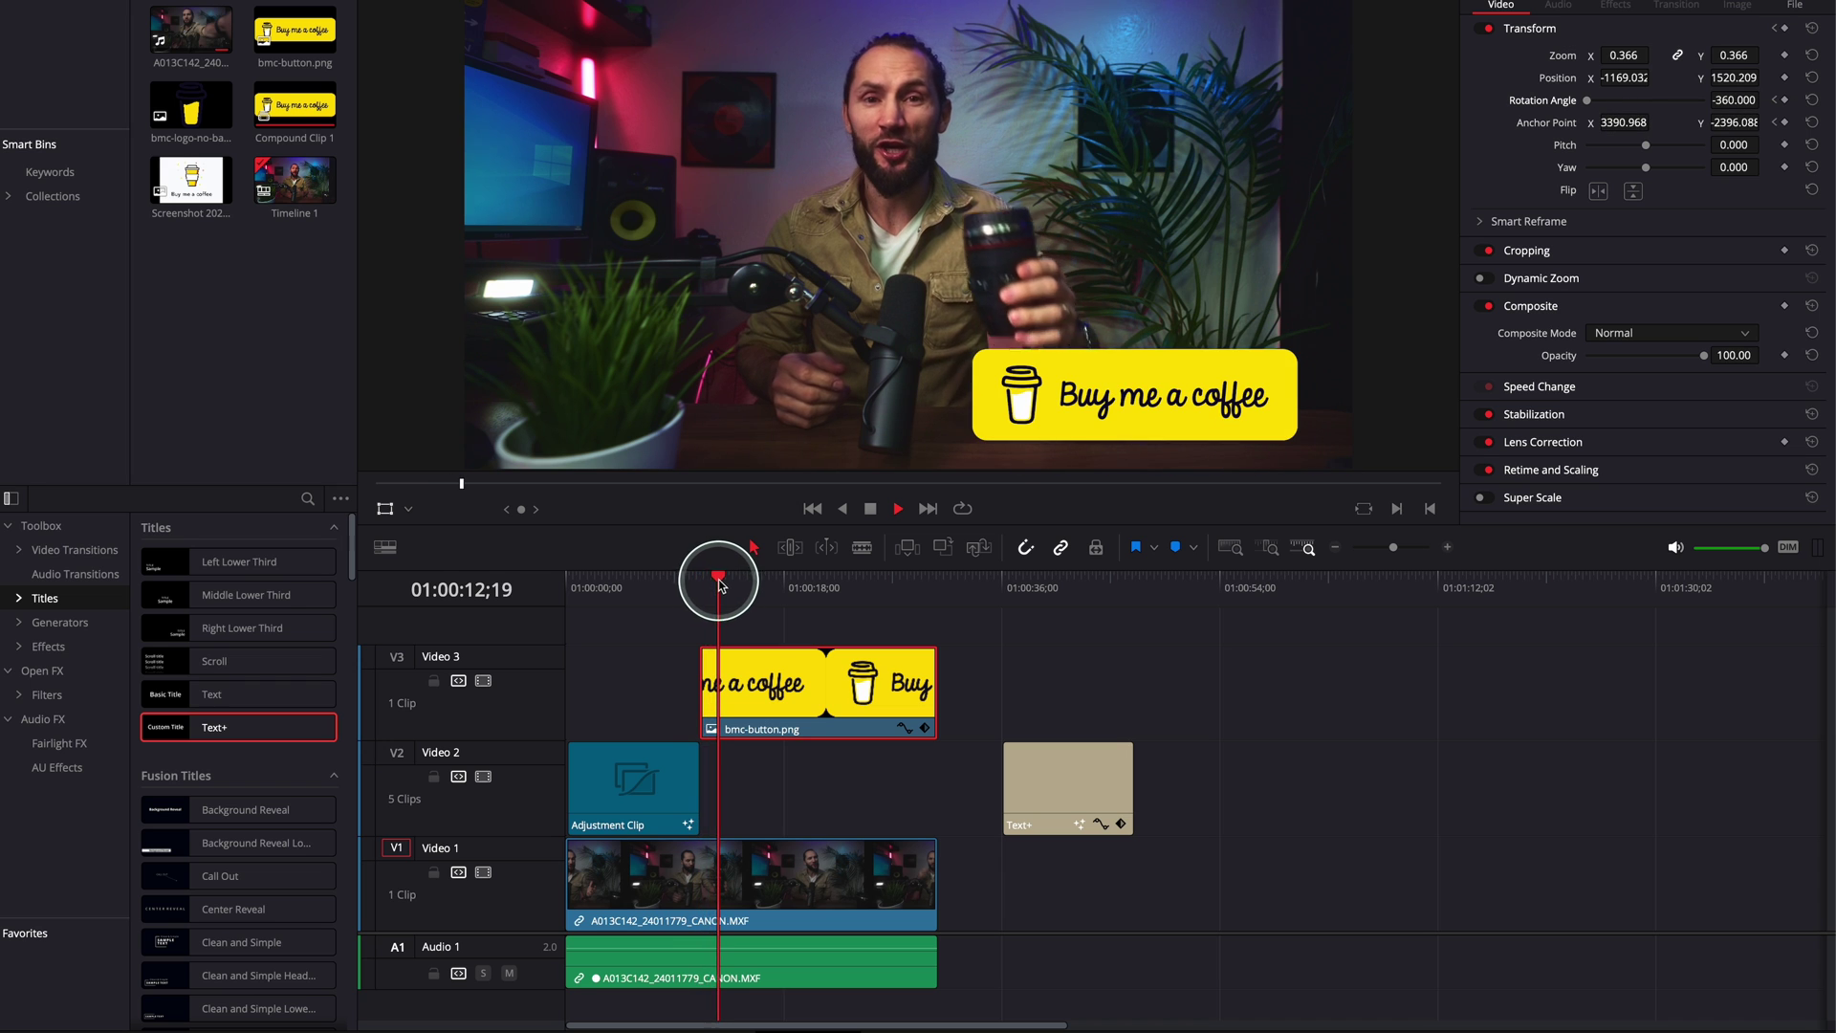
{"action": "left_click", "coordinate": [695, 582]}
{"action": "left_click", "coordinate": [694, 582]}
{"action": "left_click", "coordinate": [694, 582]}
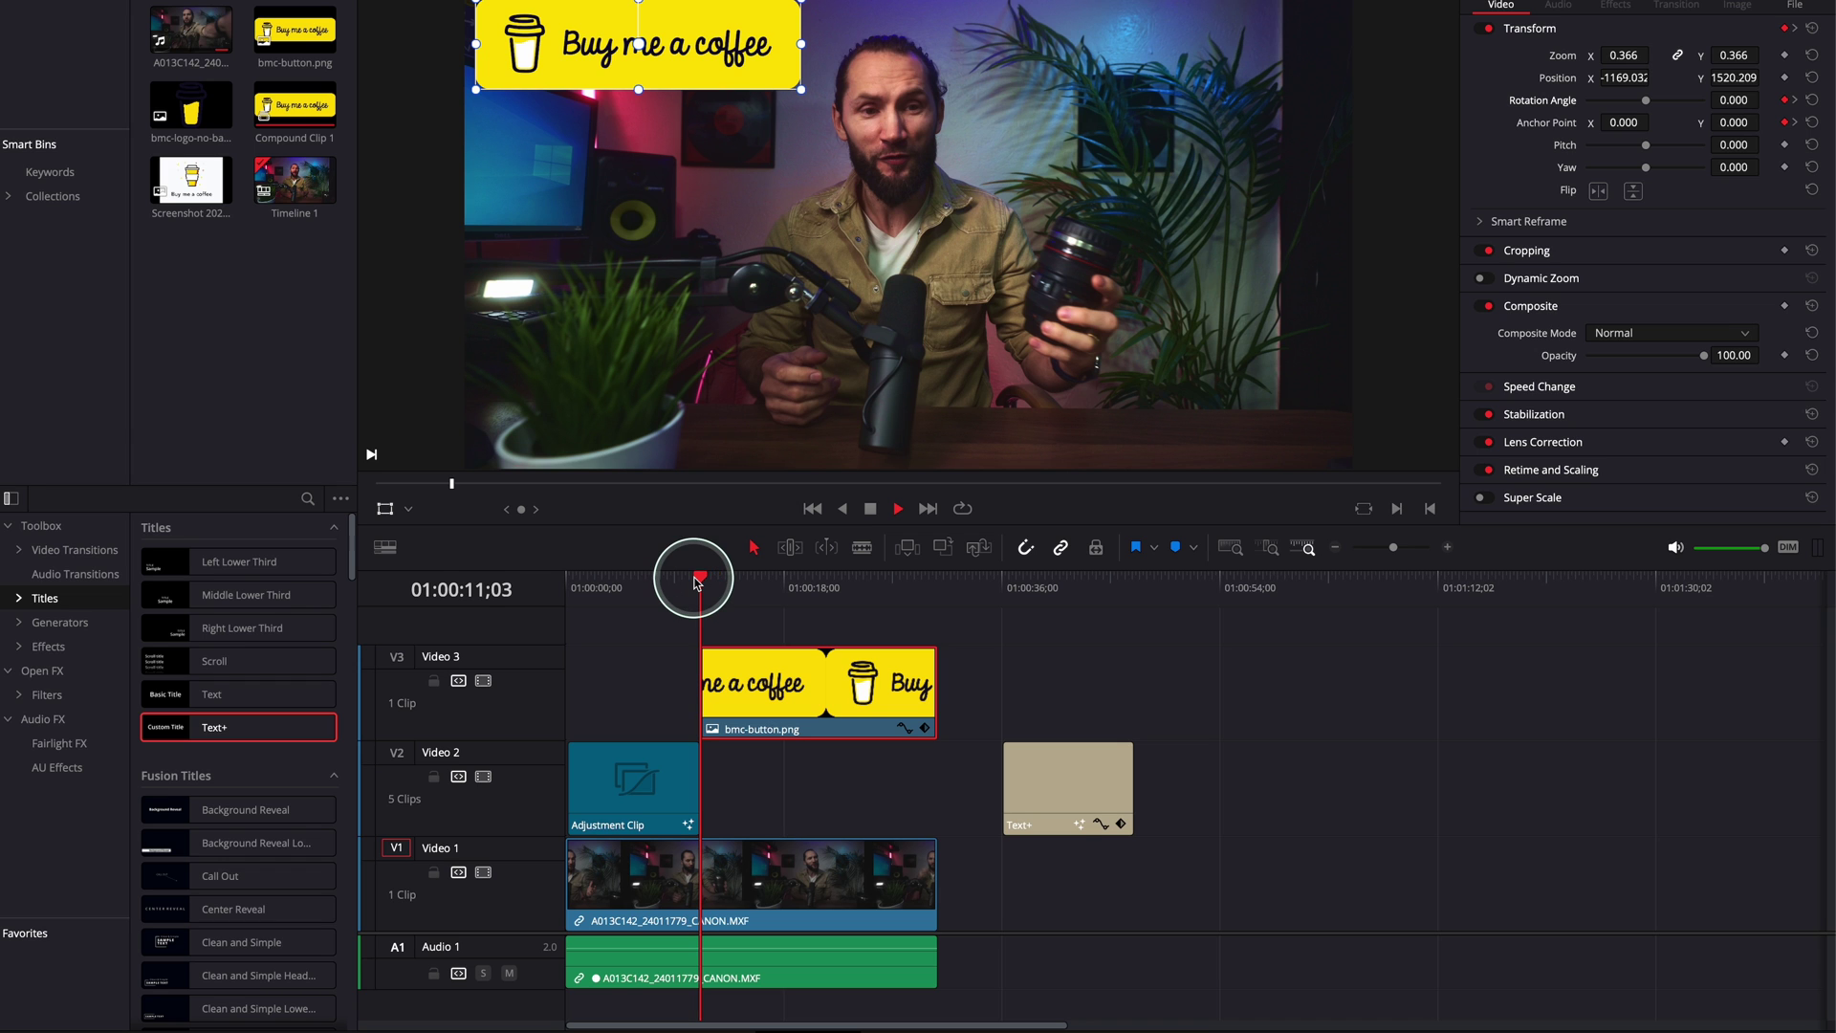
{"action": "left_click", "coordinate": [694, 582]}
{"action": "left_click", "coordinate": [694, 582]}
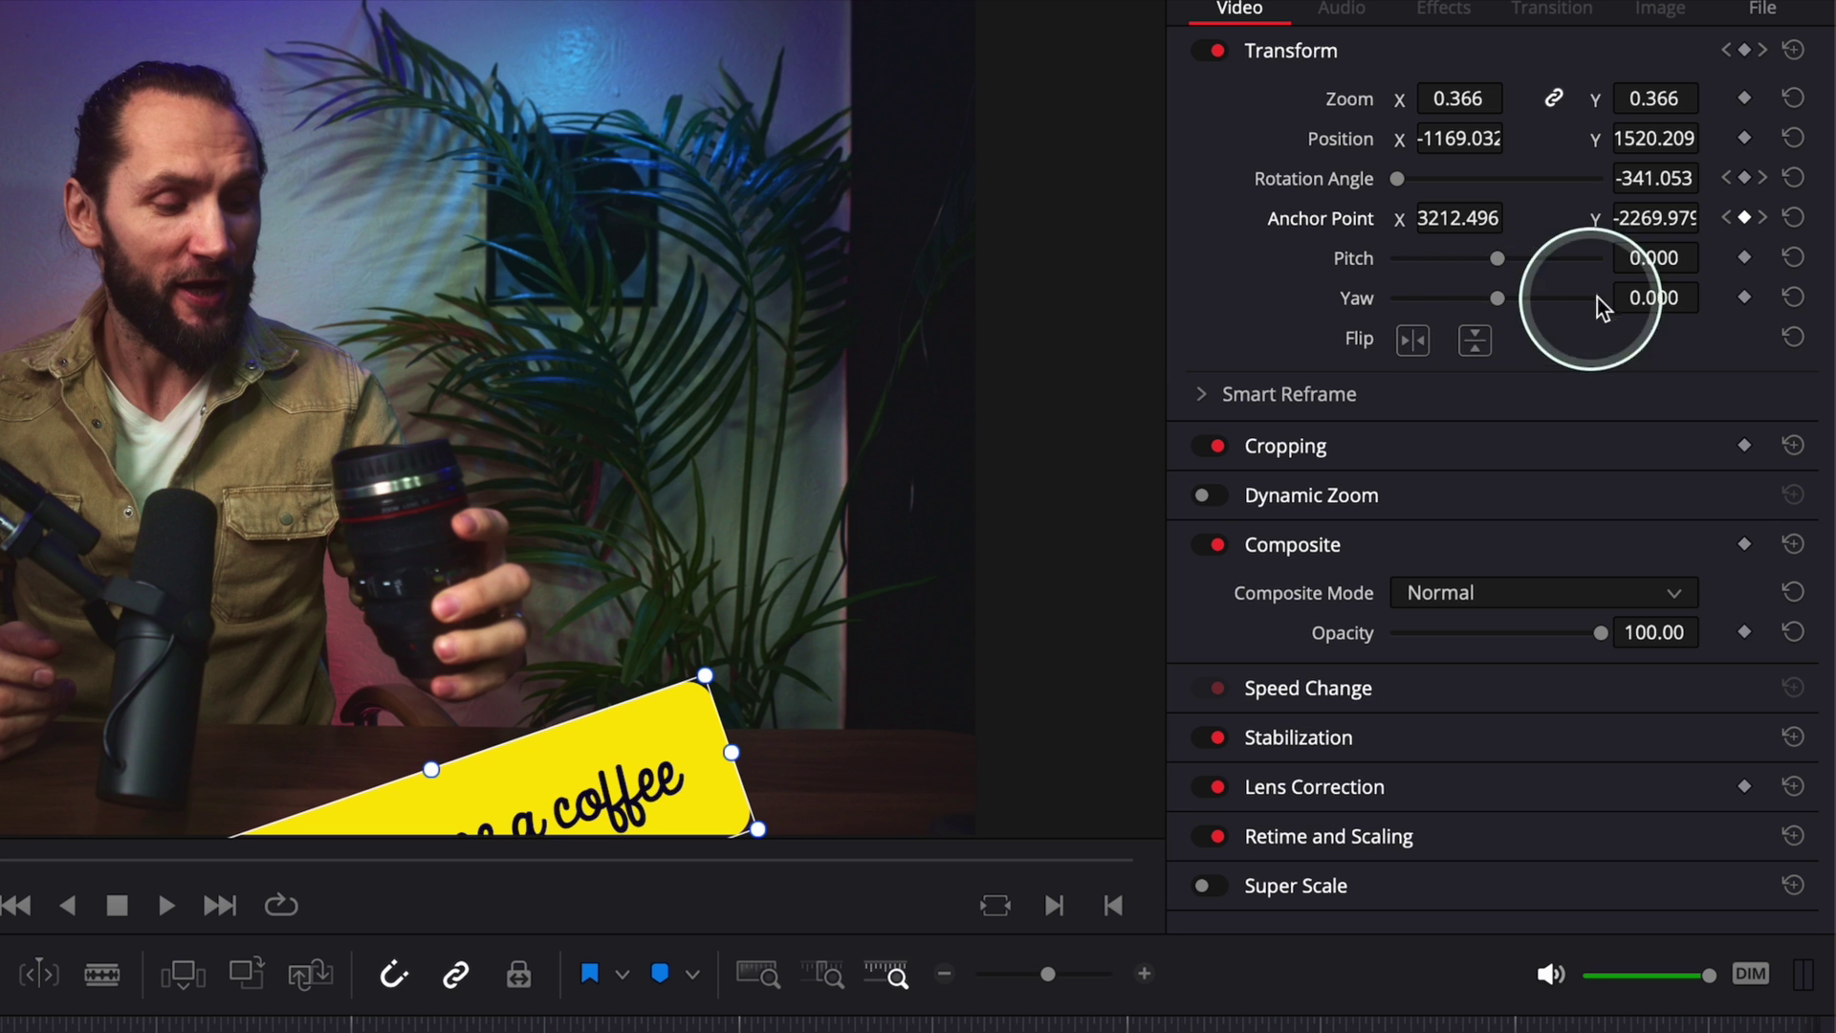
Step: Keyframe the button's Yaw at 0 on 01:00:11;21 and shift it to about -0.149 on 01:00:11;22
{"action": "left_click", "coordinate": [1744, 296]}
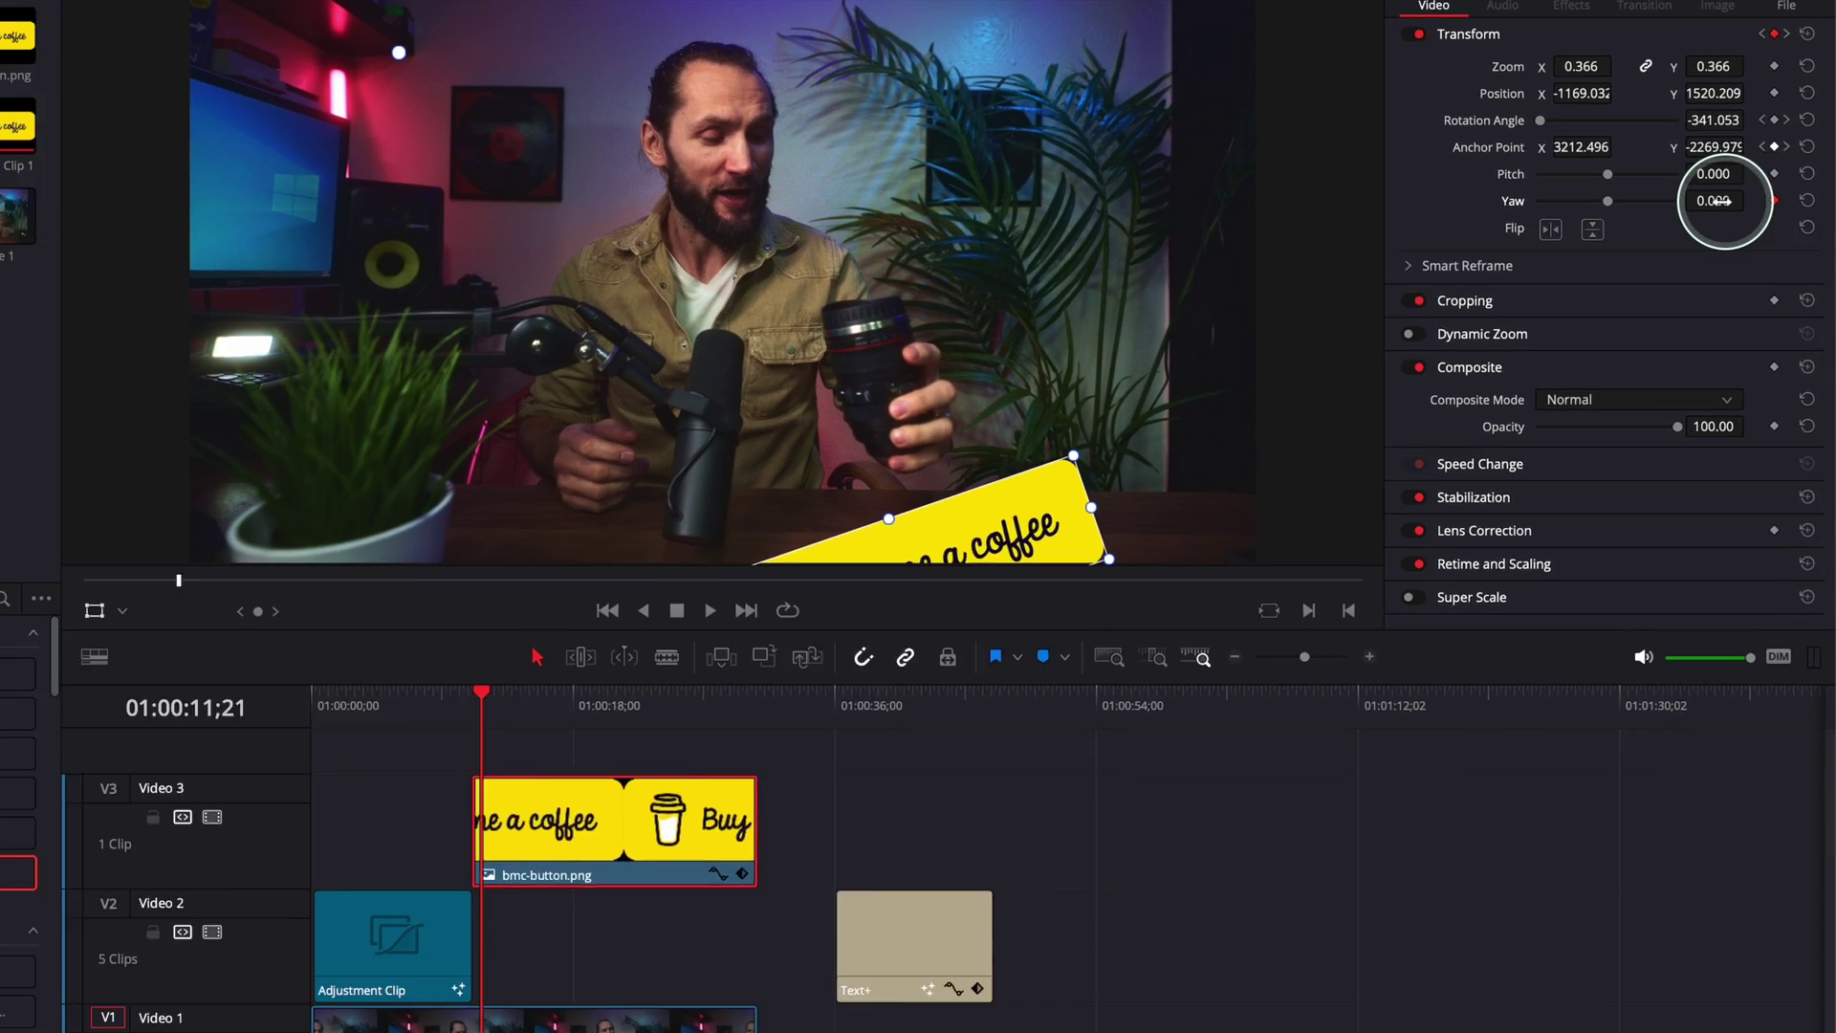
{"action": "key", "text": "Right"}
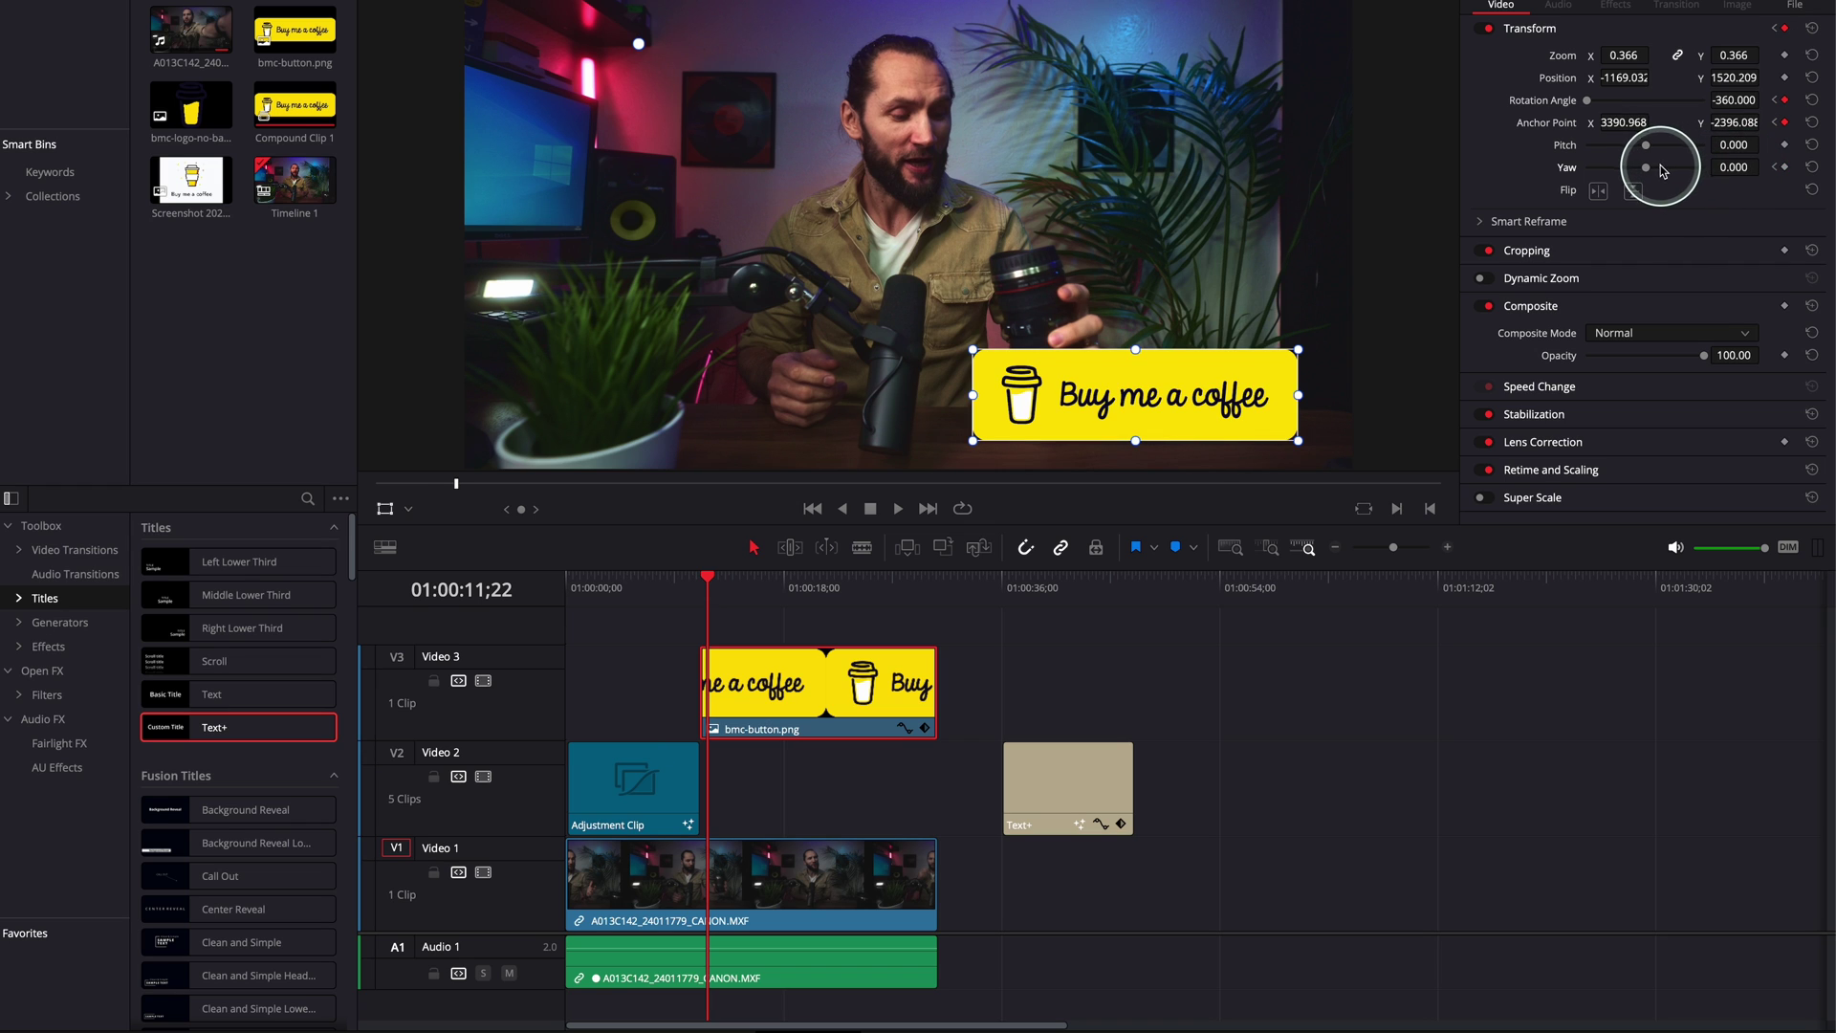
{"action": "left_click_drag", "start_coordinate": [1654, 174], "coordinate": [1644, 177]}
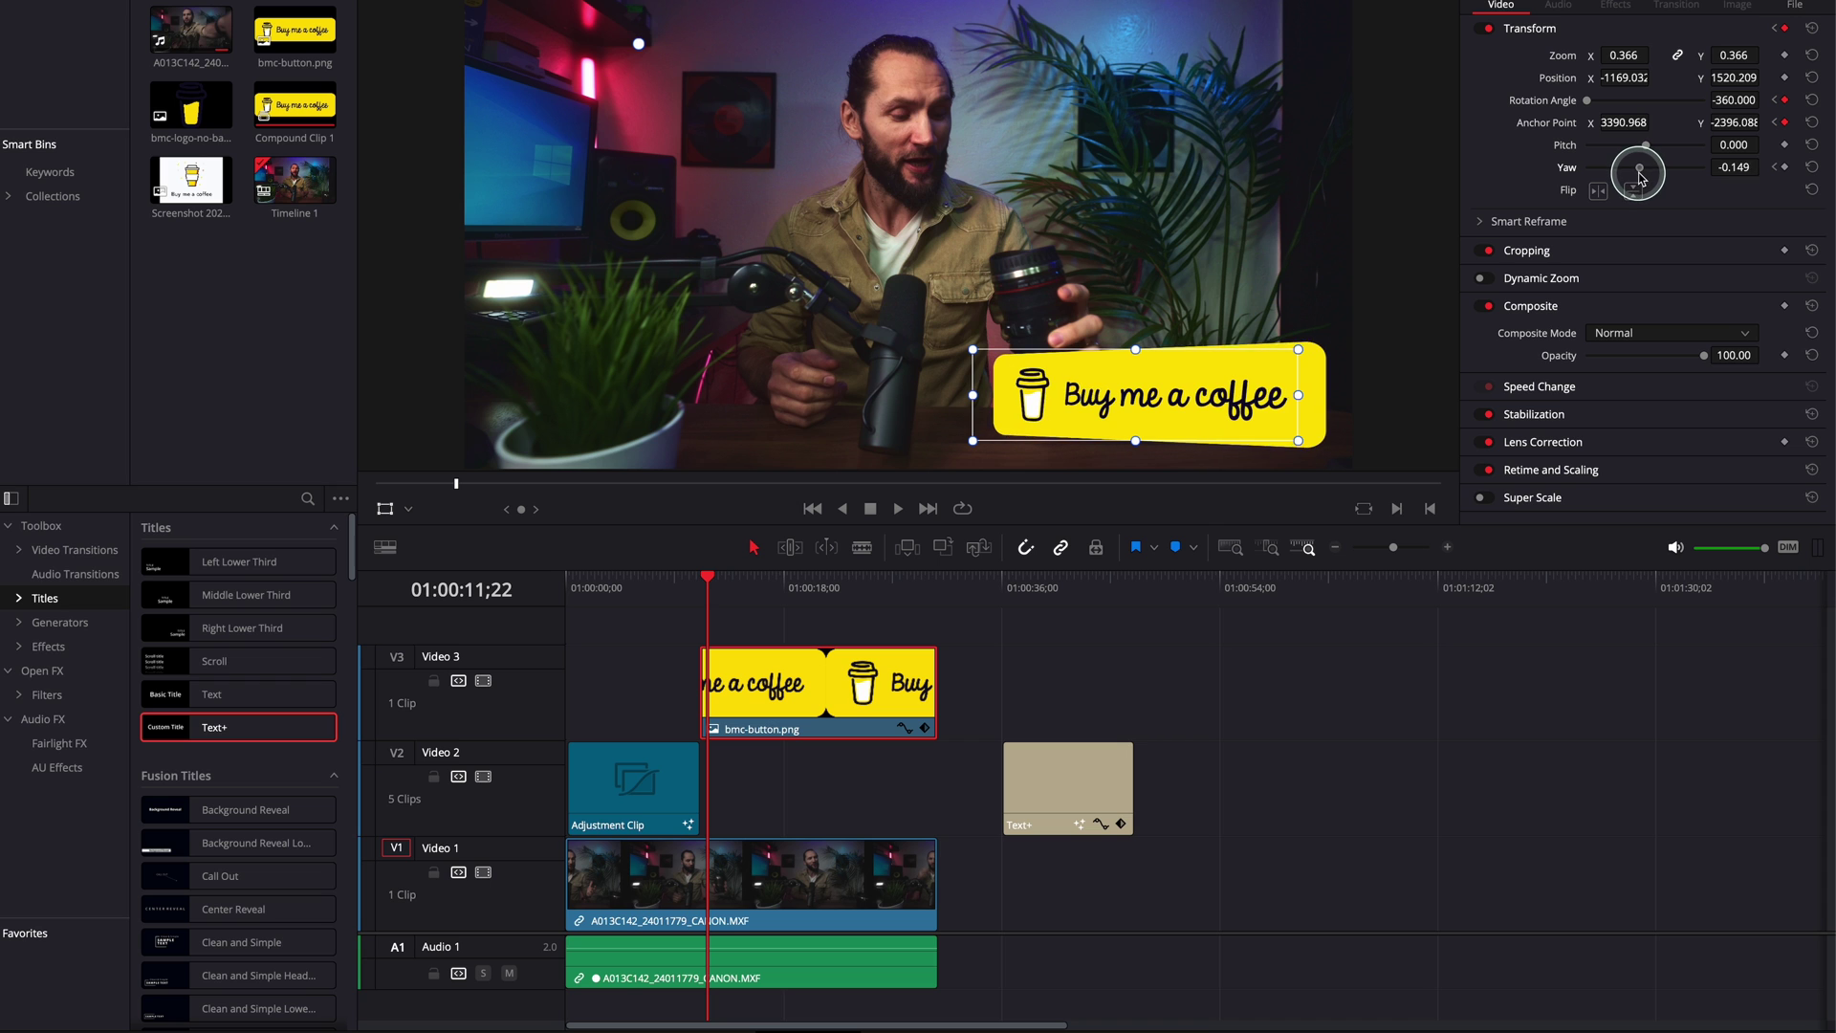
Step: Replay the button's entrance from 01:00:11;03 to check the motion with the Yaw keyframes
{"action": "key", "text": "space"}
{"action": "left_click", "coordinate": [698, 579]}
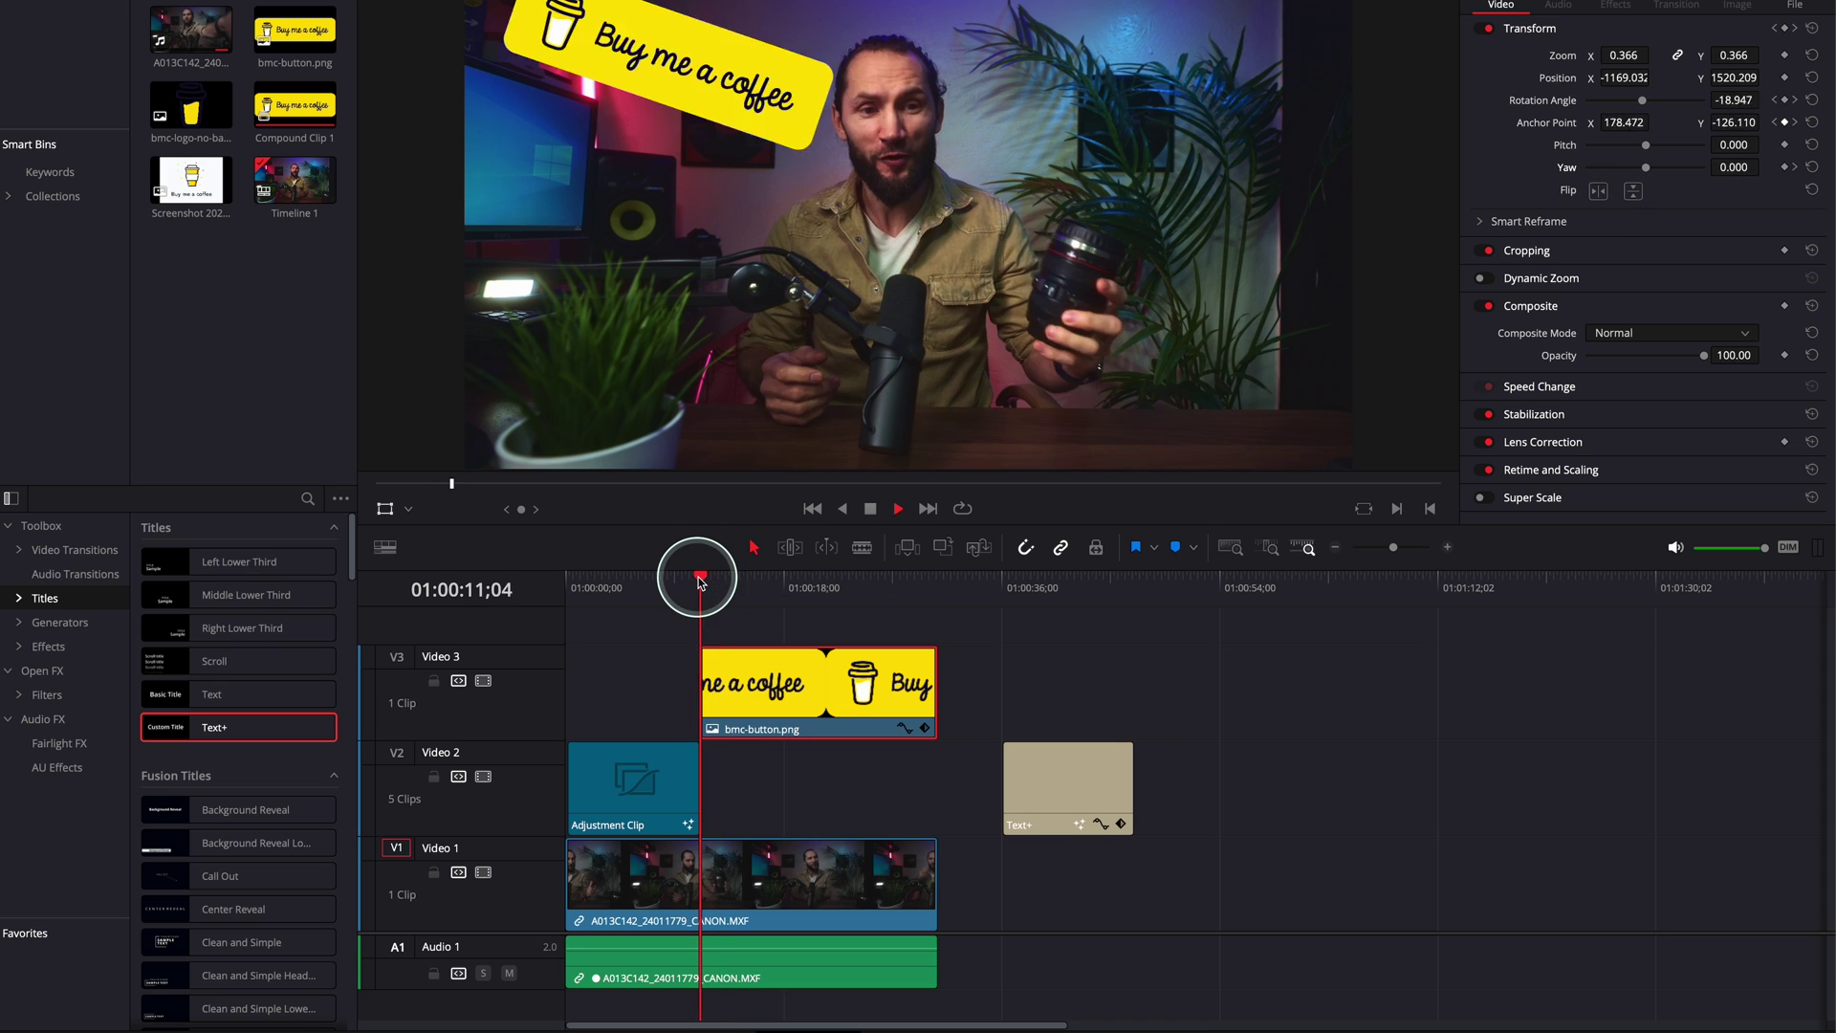
{"action": "left_click", "coordinate": [699, 579]}
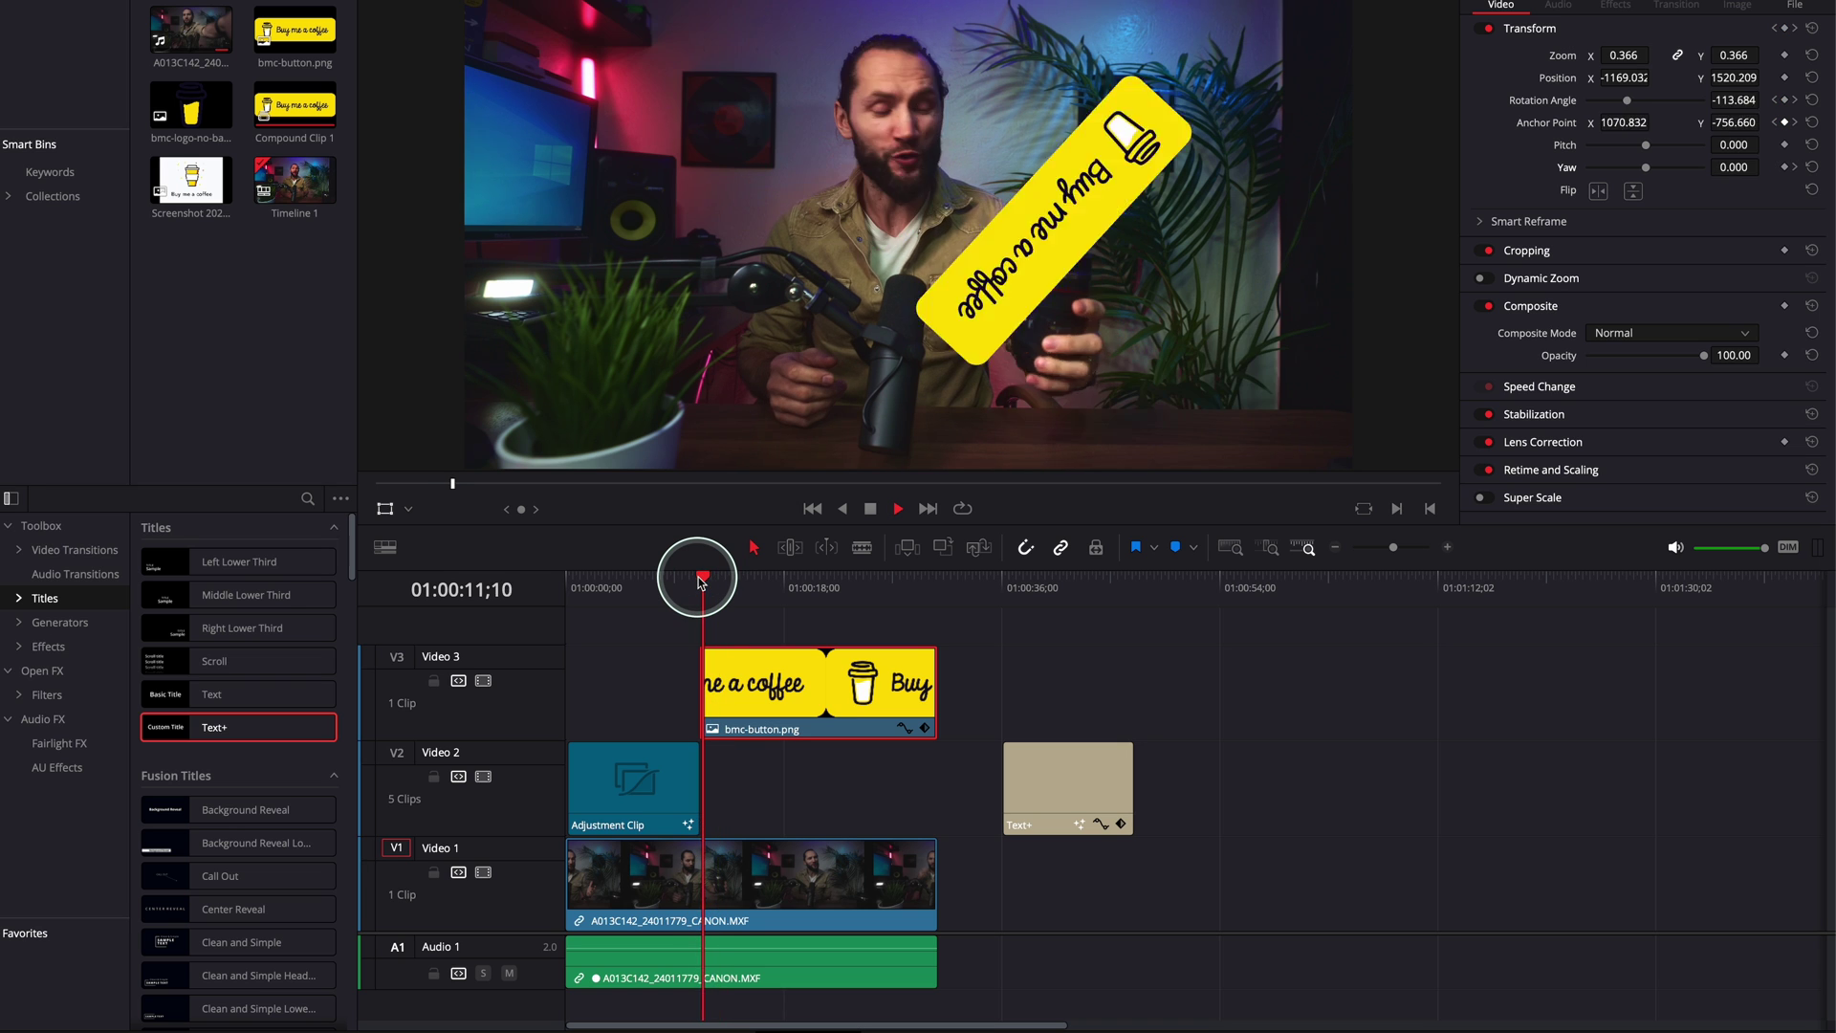
{"action": "left_click", "coordinate": [699, 579]}
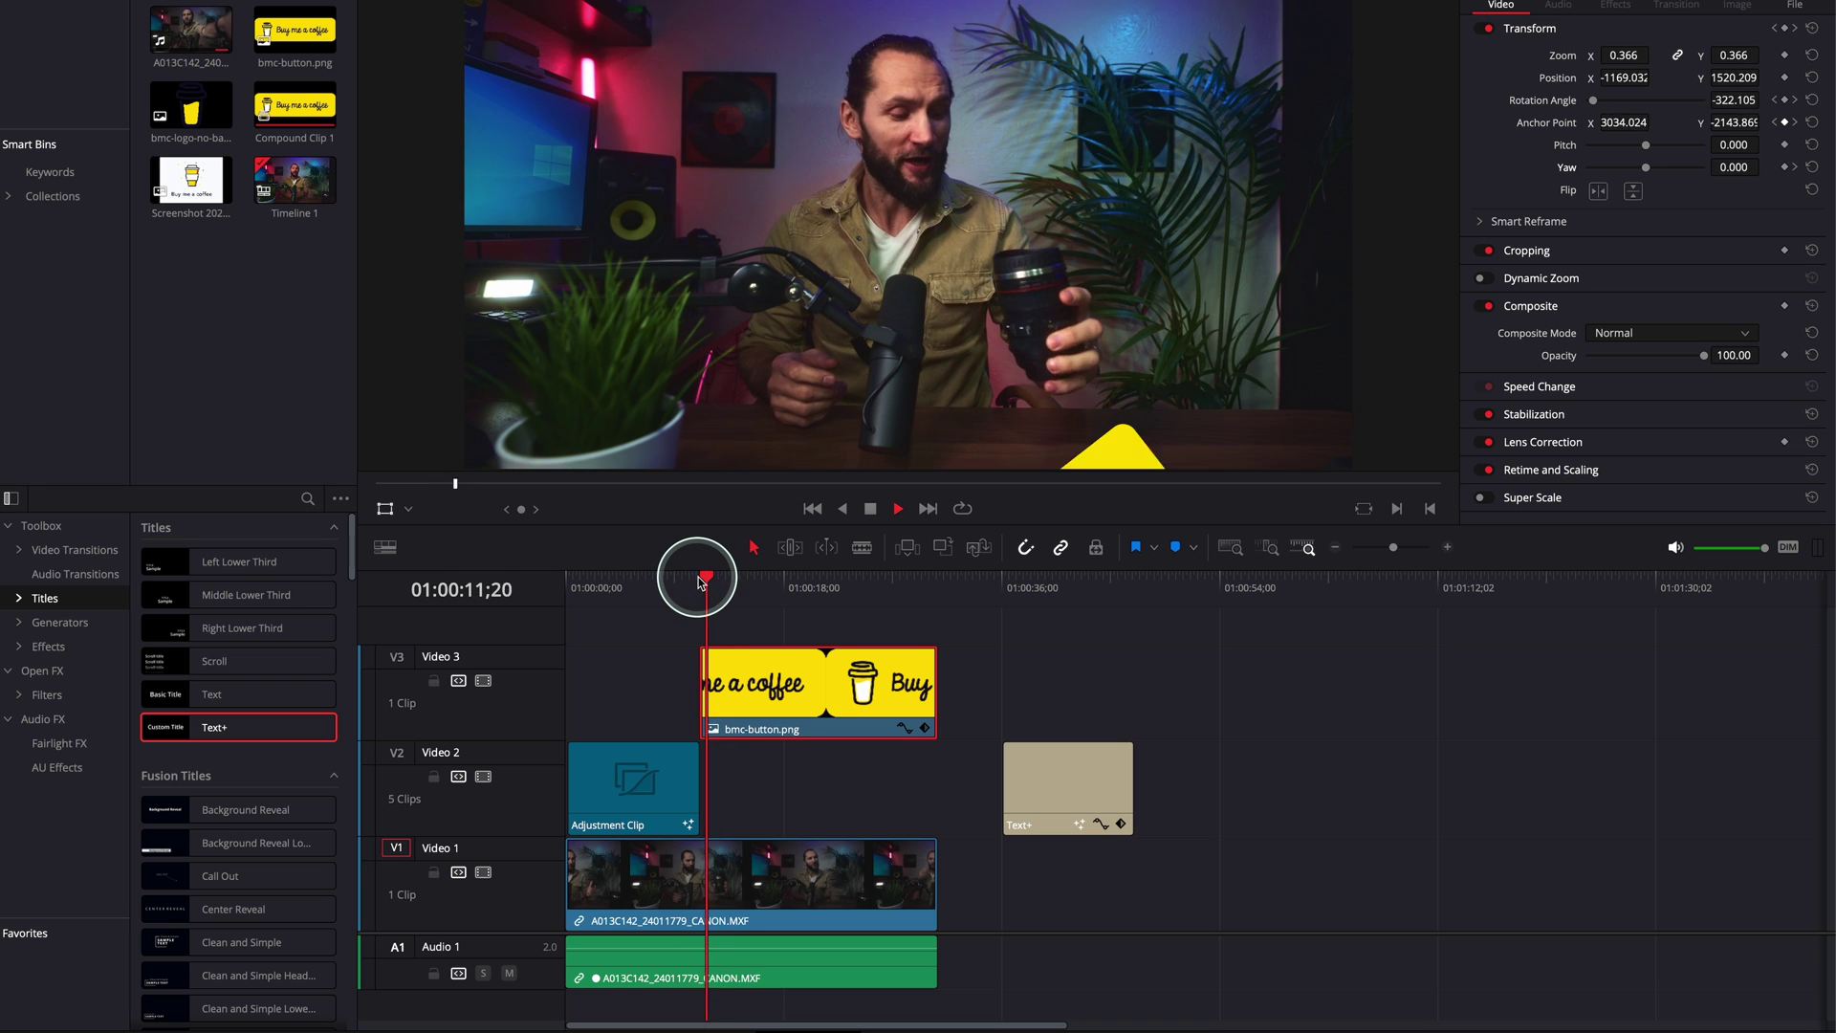
{"action": "left_click", "coordinate": [698, 579]}
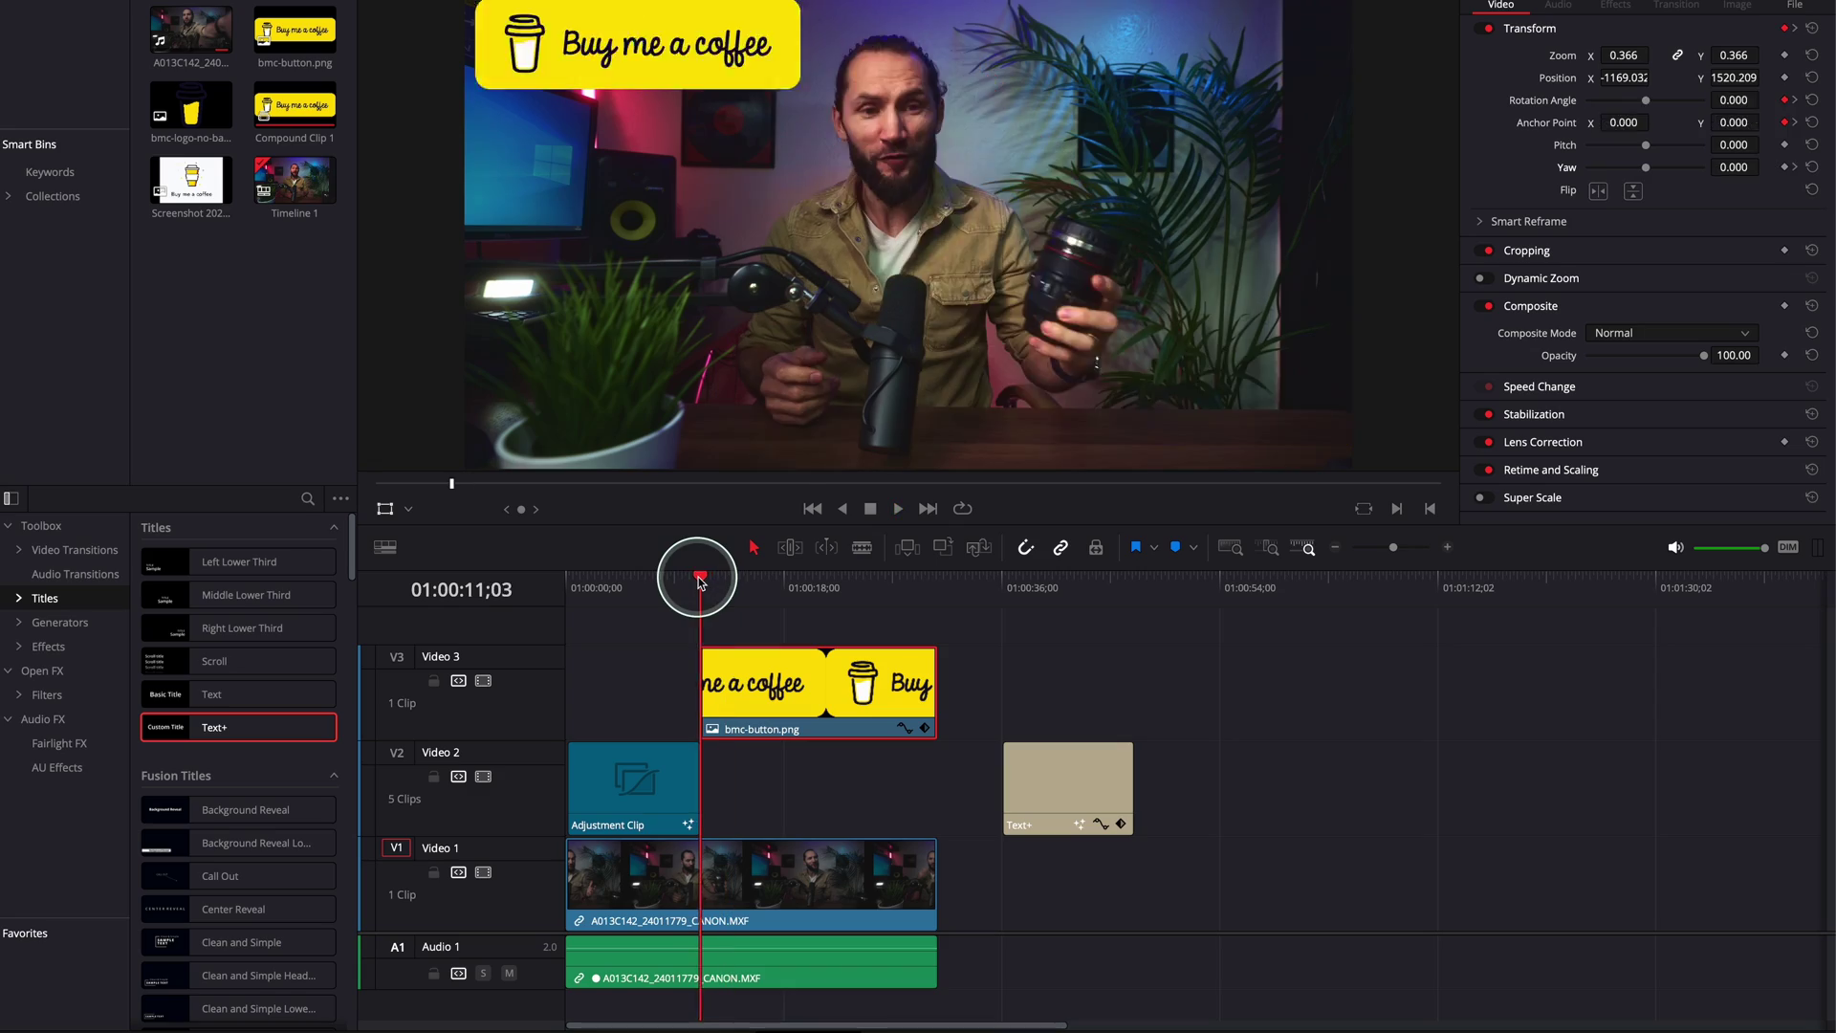